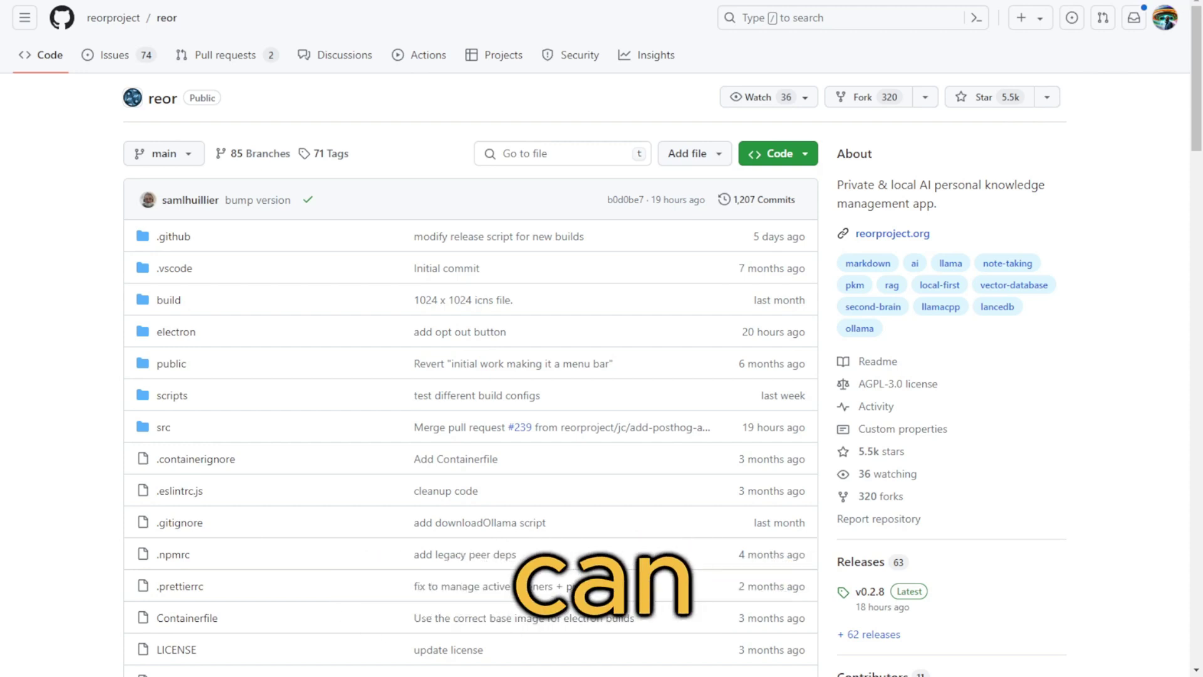
Browse the reorproject.org page and go to its Downloads page
scroll(601, 338, down, 20)
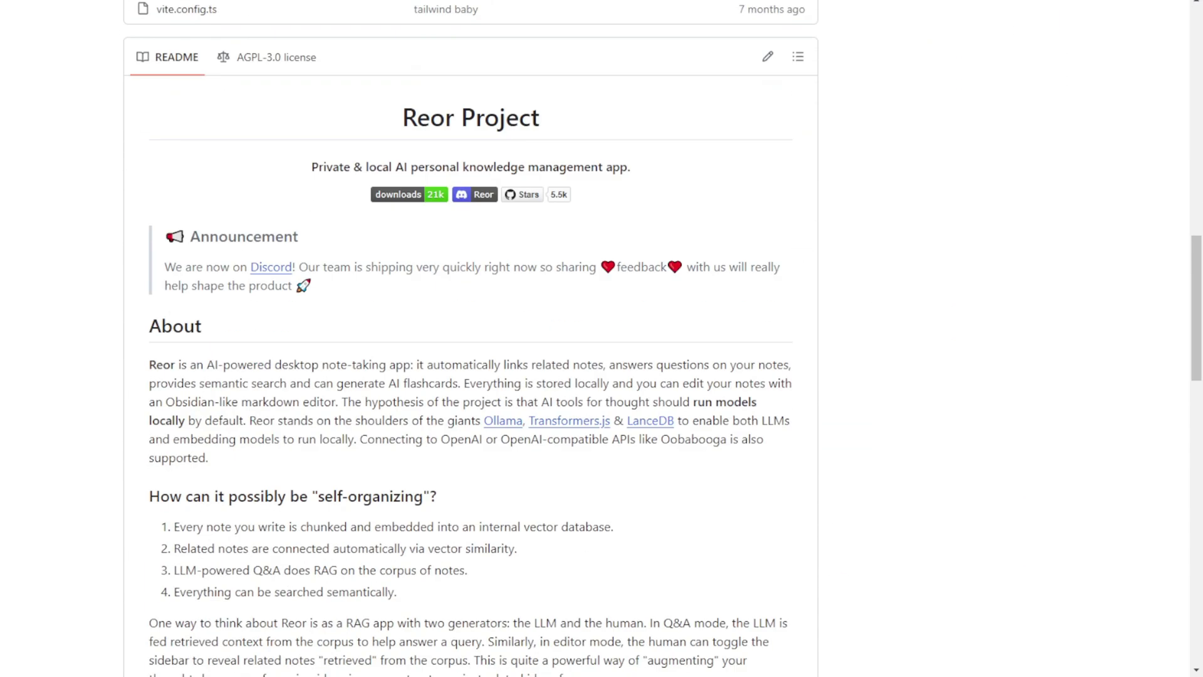
scroll(602, 339, down, 7)
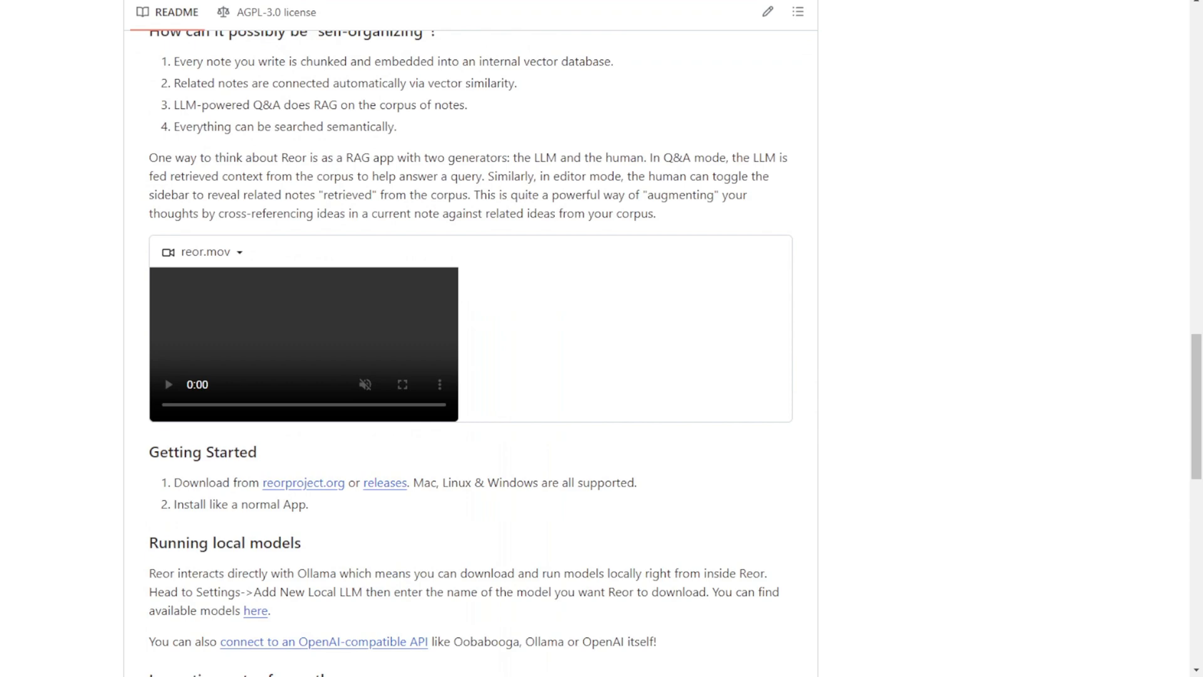
scroll(602, 338, down, 4)
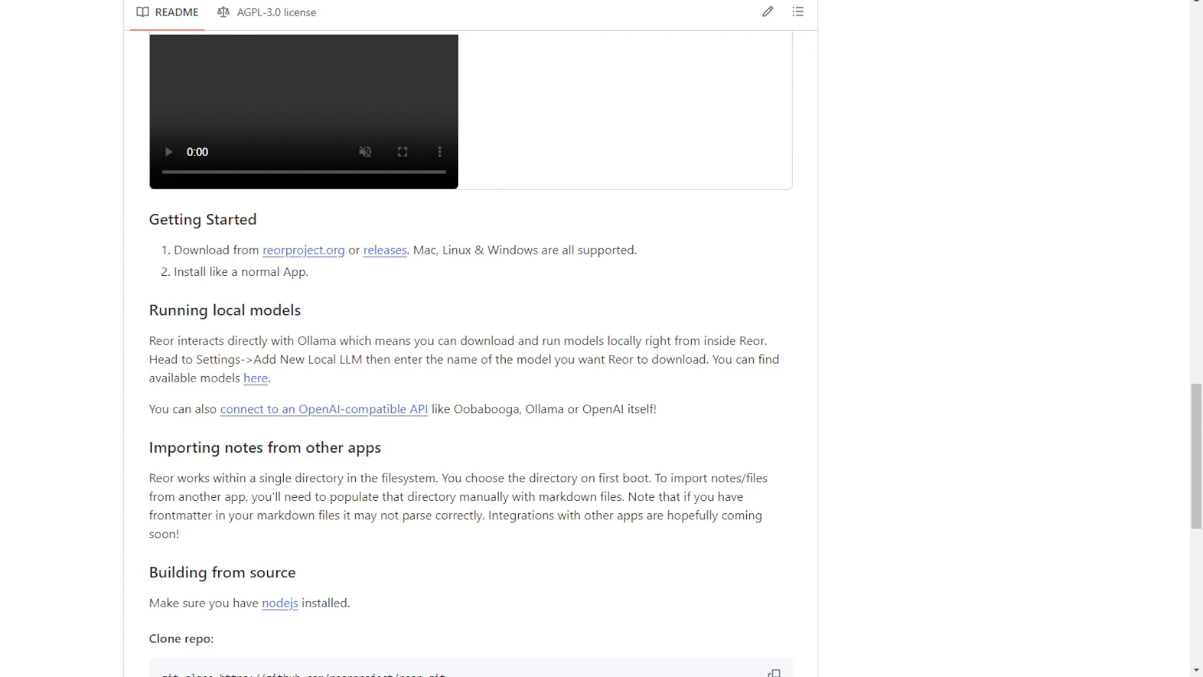
scroll(470, 376, up, 4)
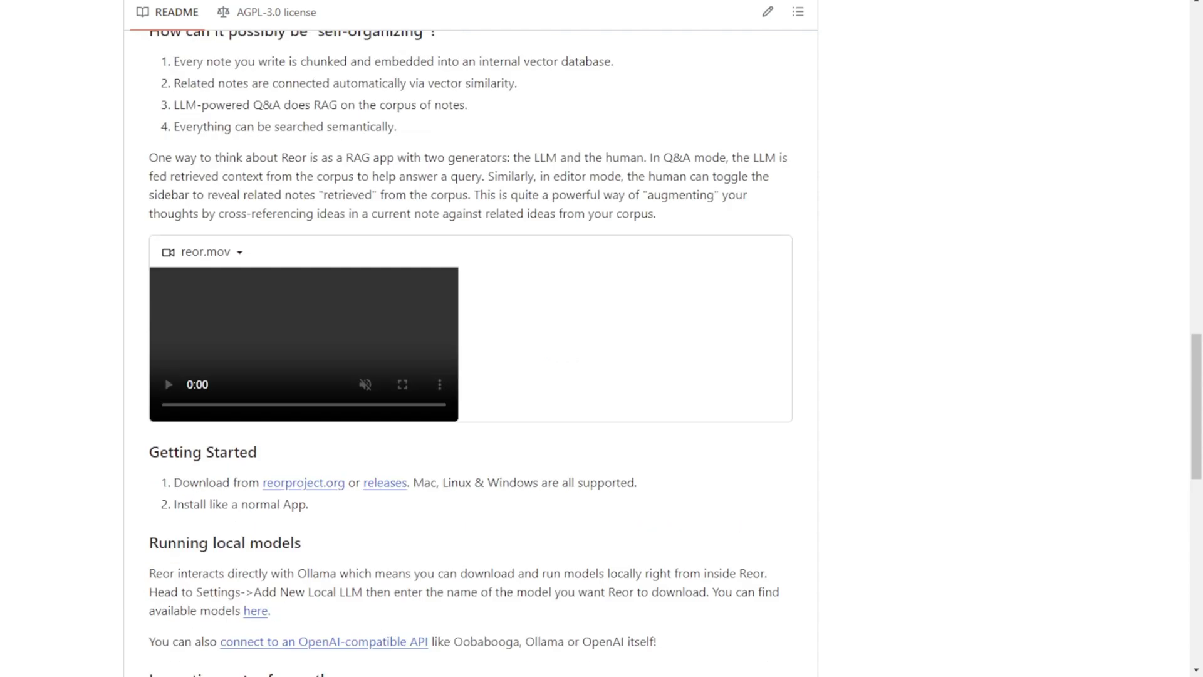
scroll(470, 376, up, 2)
scroll(470, 376, up, 7)
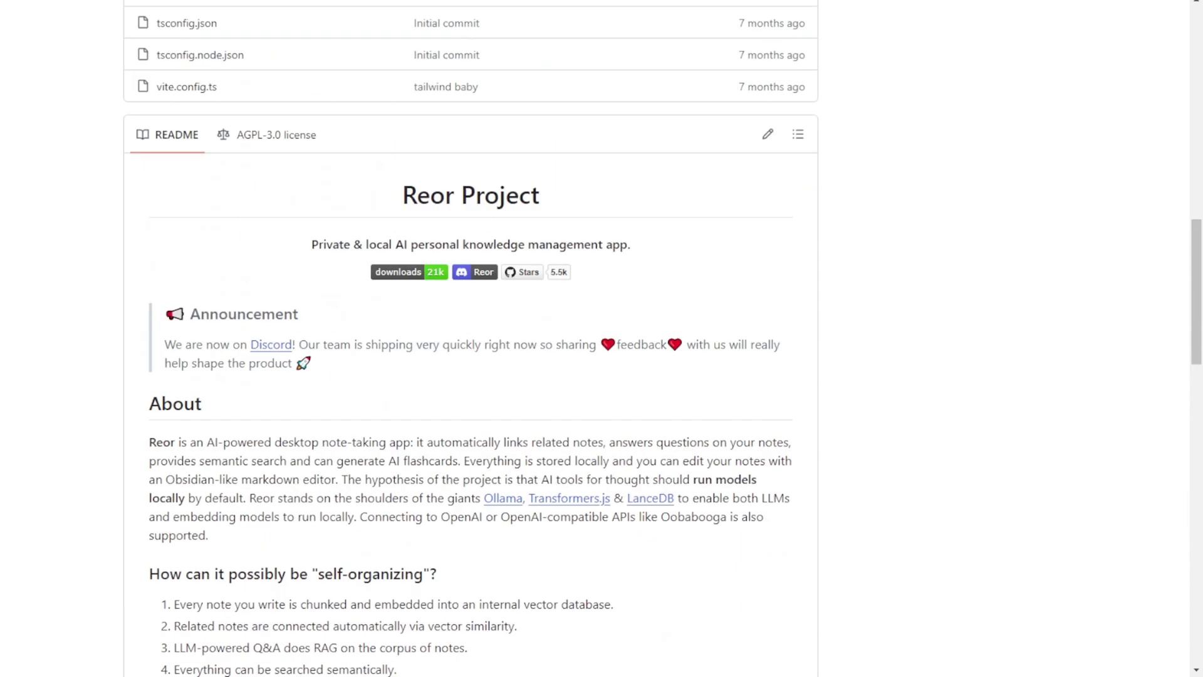
scroll(470, 376, down, 4)
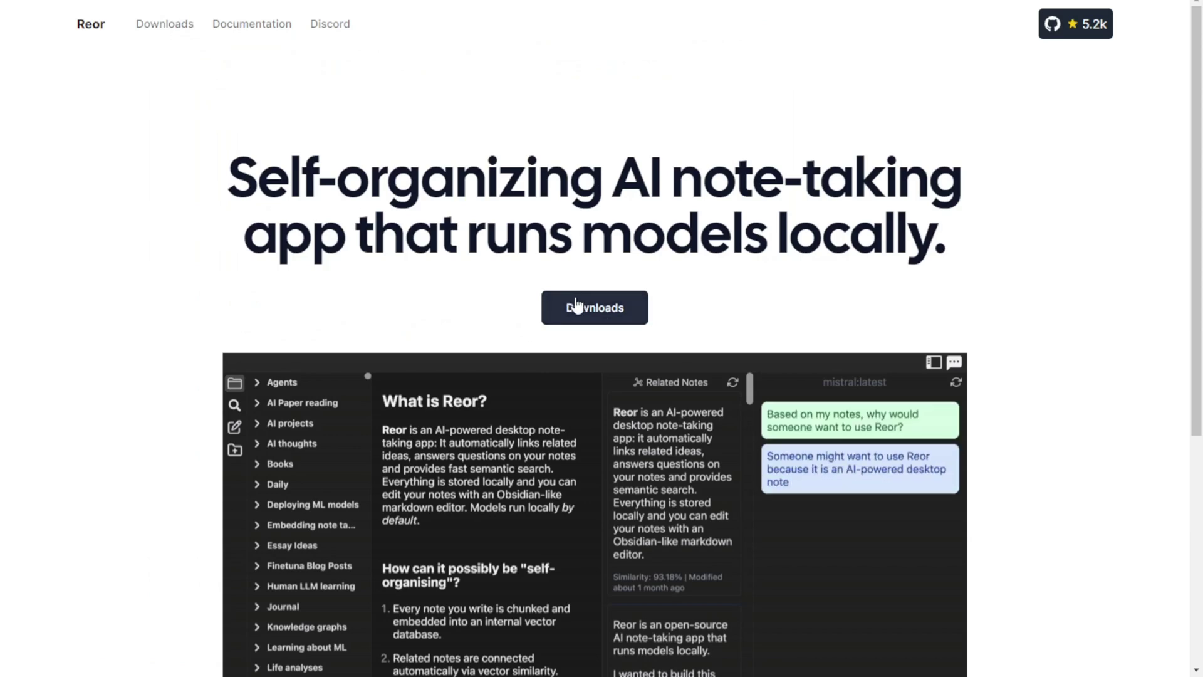
scroll(792, 279, down, 4)
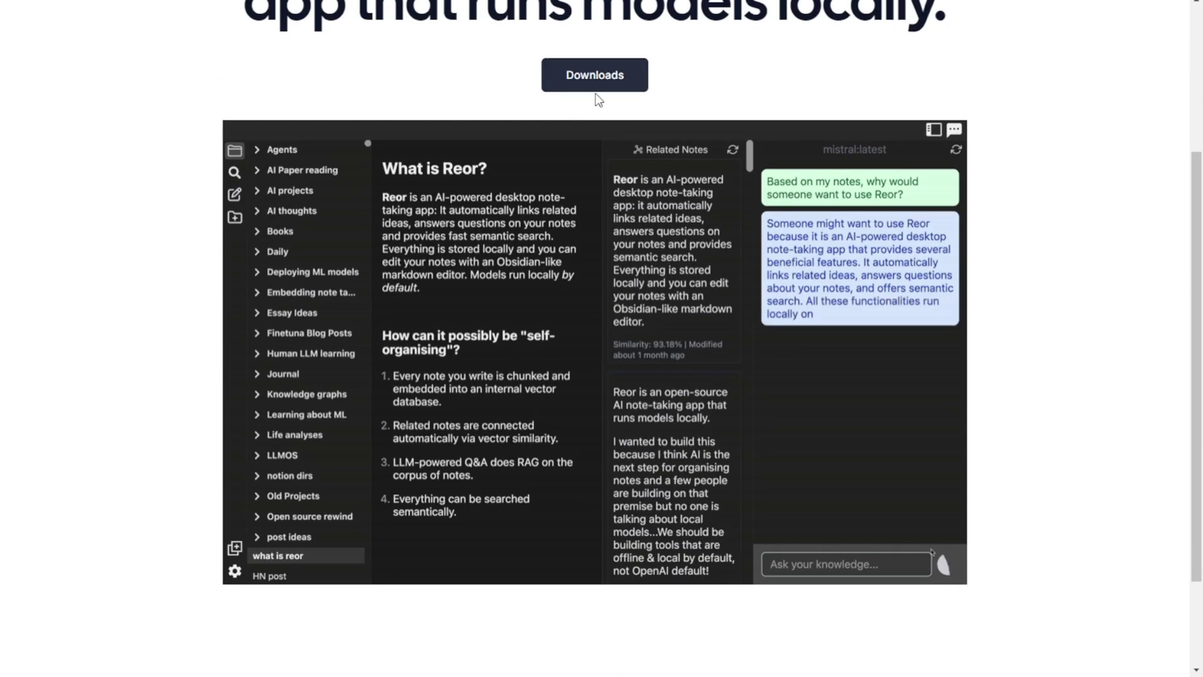
click(598, 76)
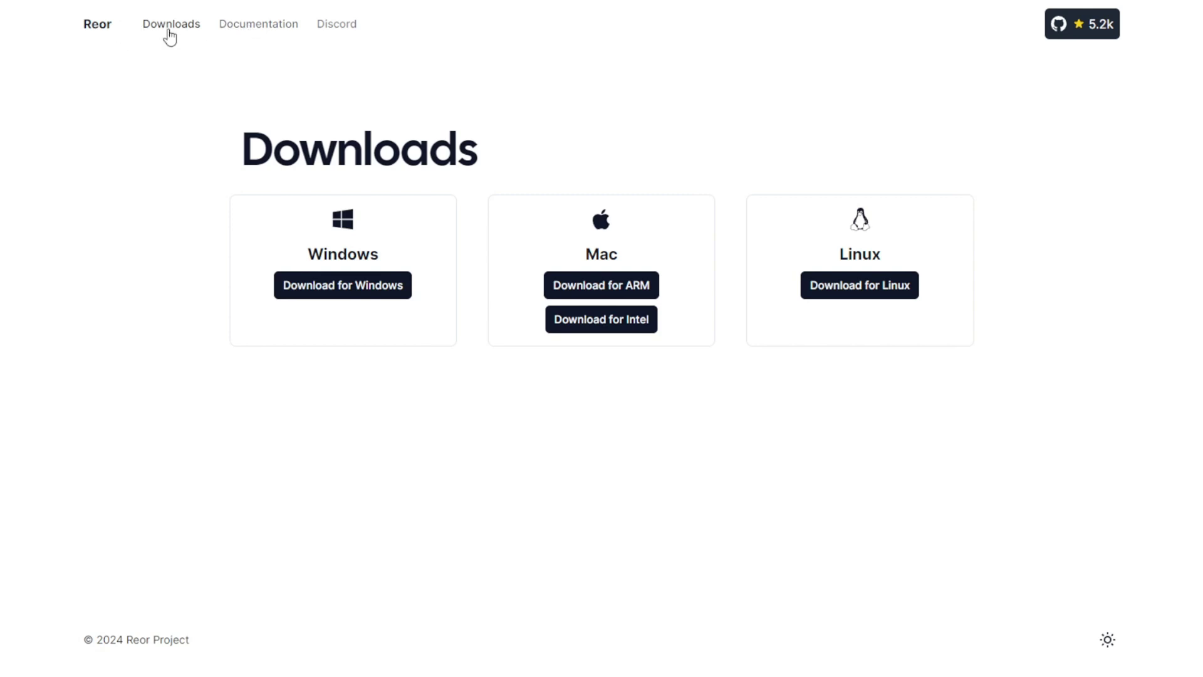
Return to the Reor home page and read through its content
click(97, 27)
scroll(293, 333, down, 1)
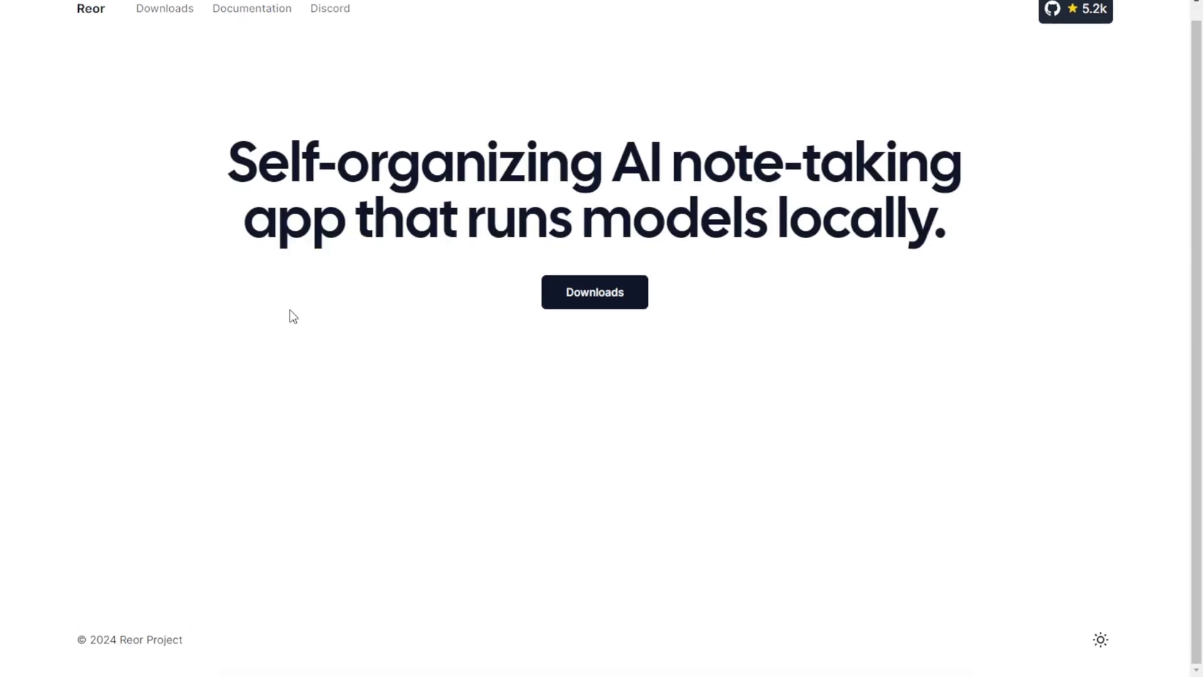
scroll(201, 253, down, 4)
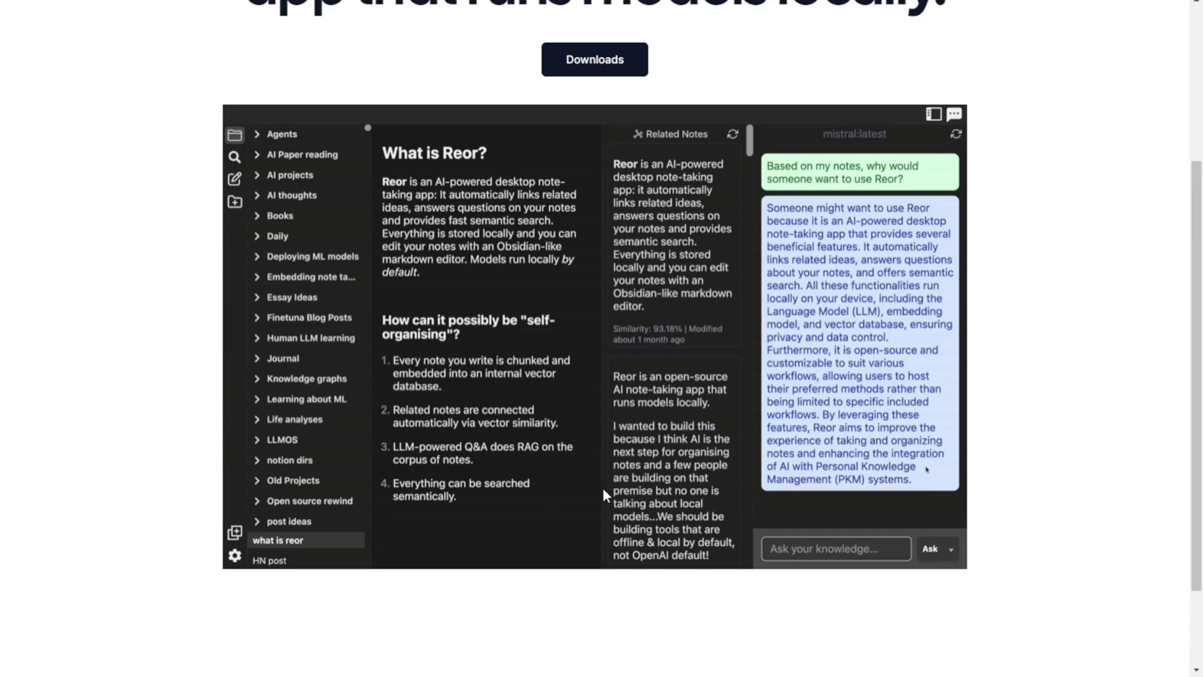
scroll(603, 488, down, 2)
scroll(586, 474, up, 4)
scroll(576, 466, down, 1)
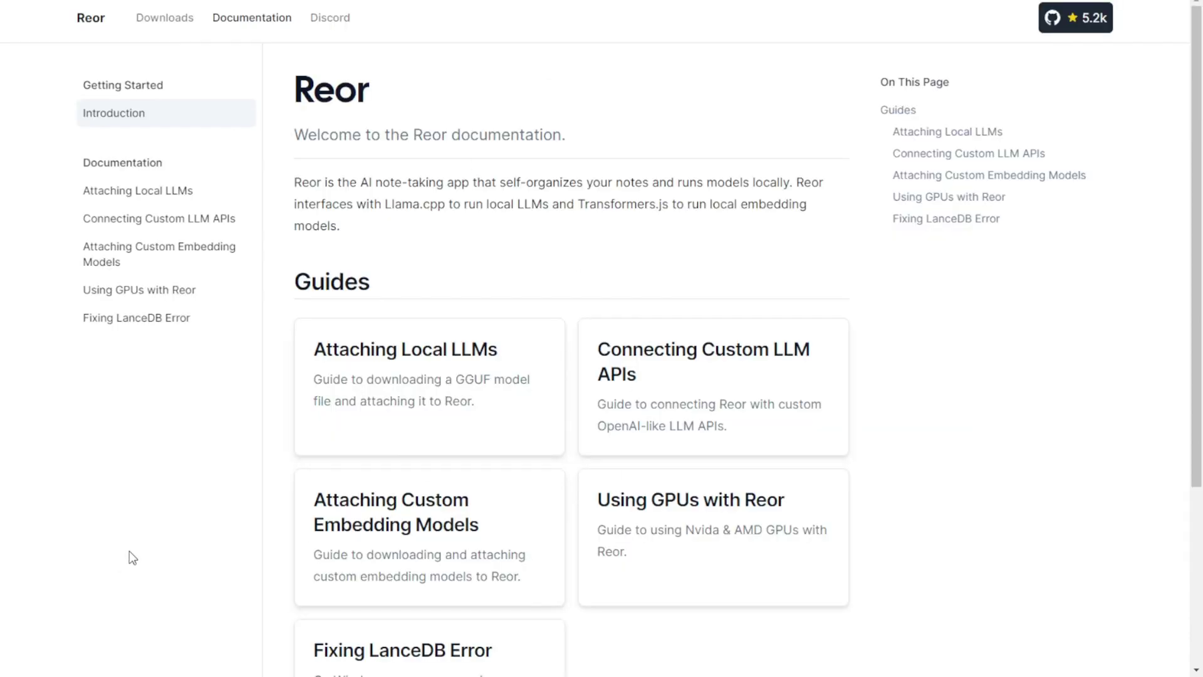
scroll(269, 317, down, 2)
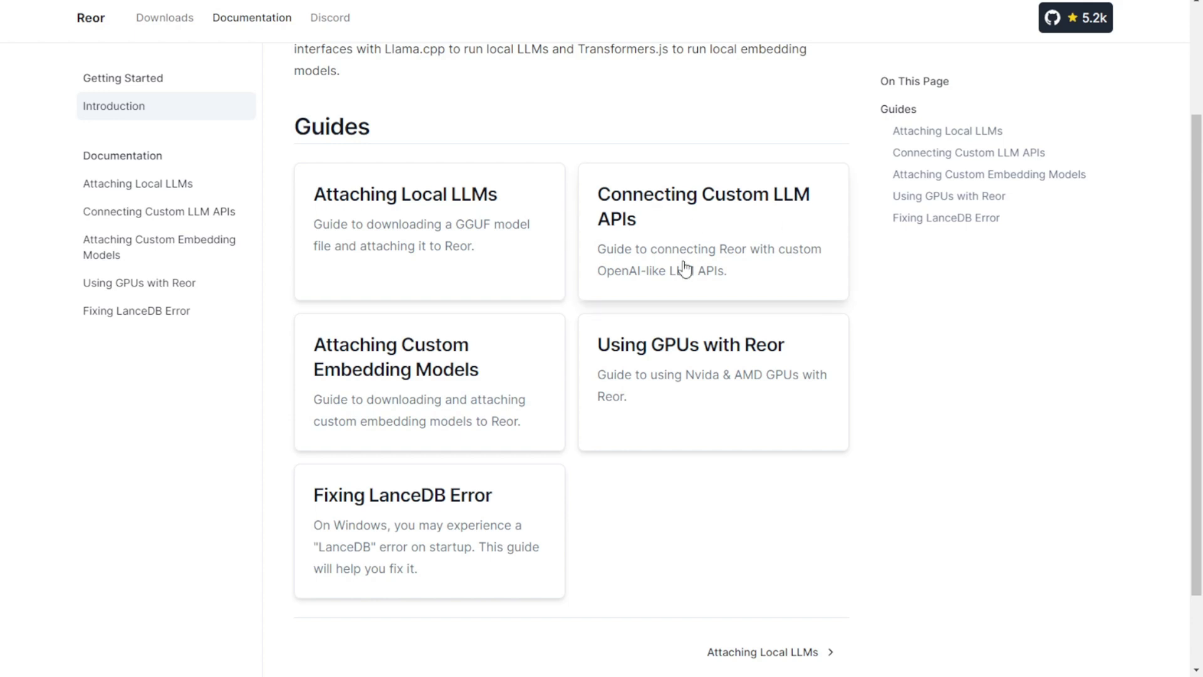
scroll(210, 160, up, 3)
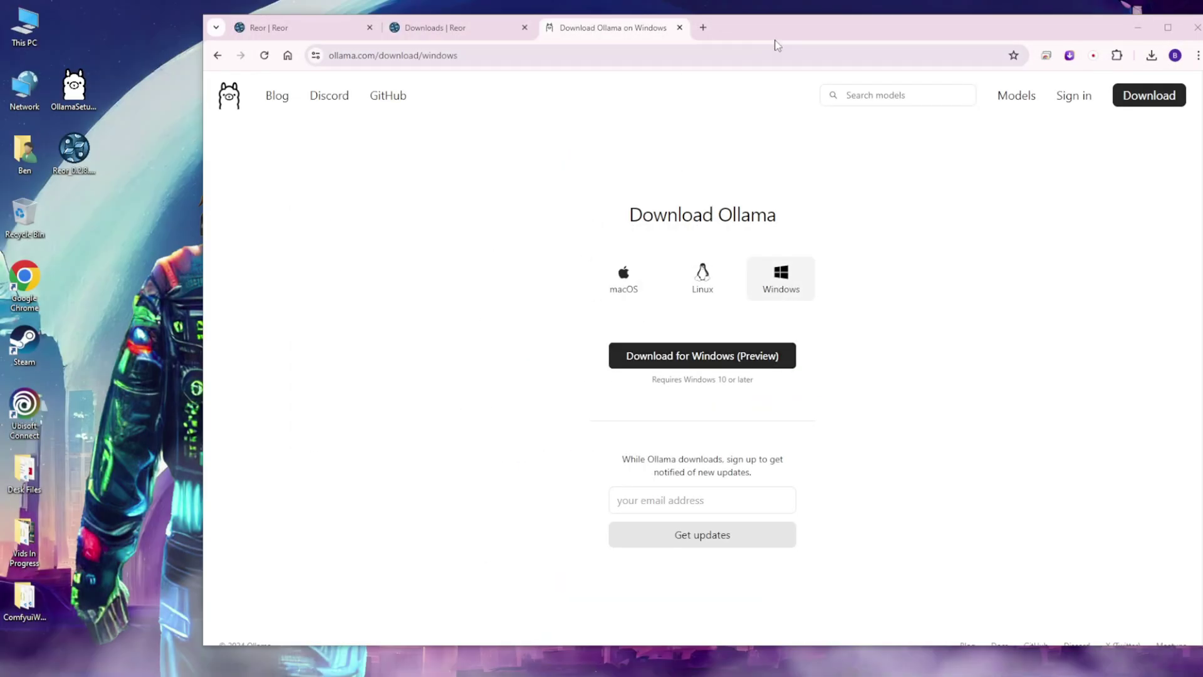
Shift the browser right and place the OllamaSetup and Reor installer icons side by side
drag(776, 32, 685, 38)
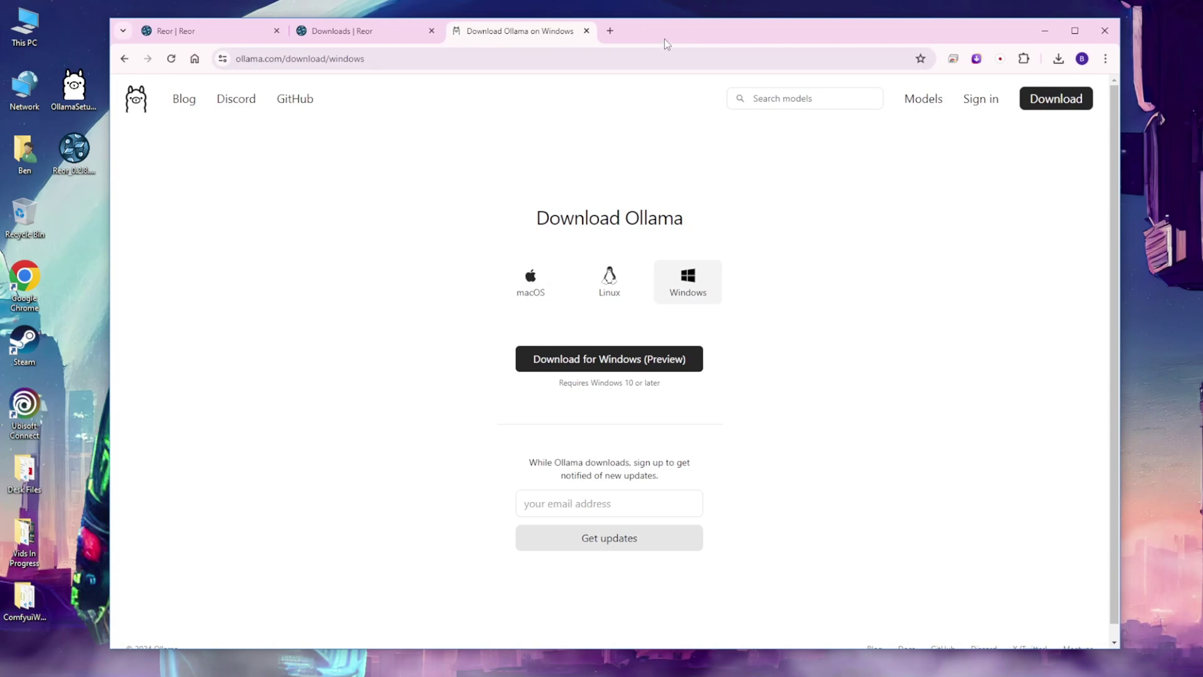
drag(706, 37, 834, 48)
drag(73, 102, 172, 164)
drag(74, 168, 119, 175)
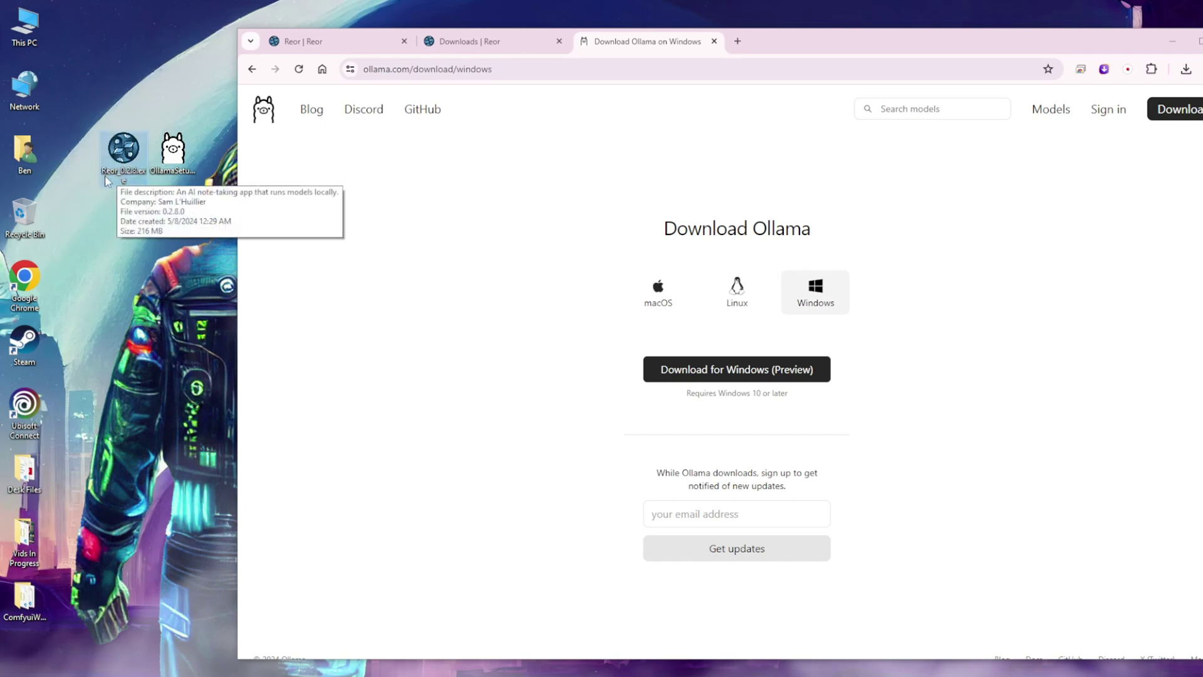
click(161, 181)
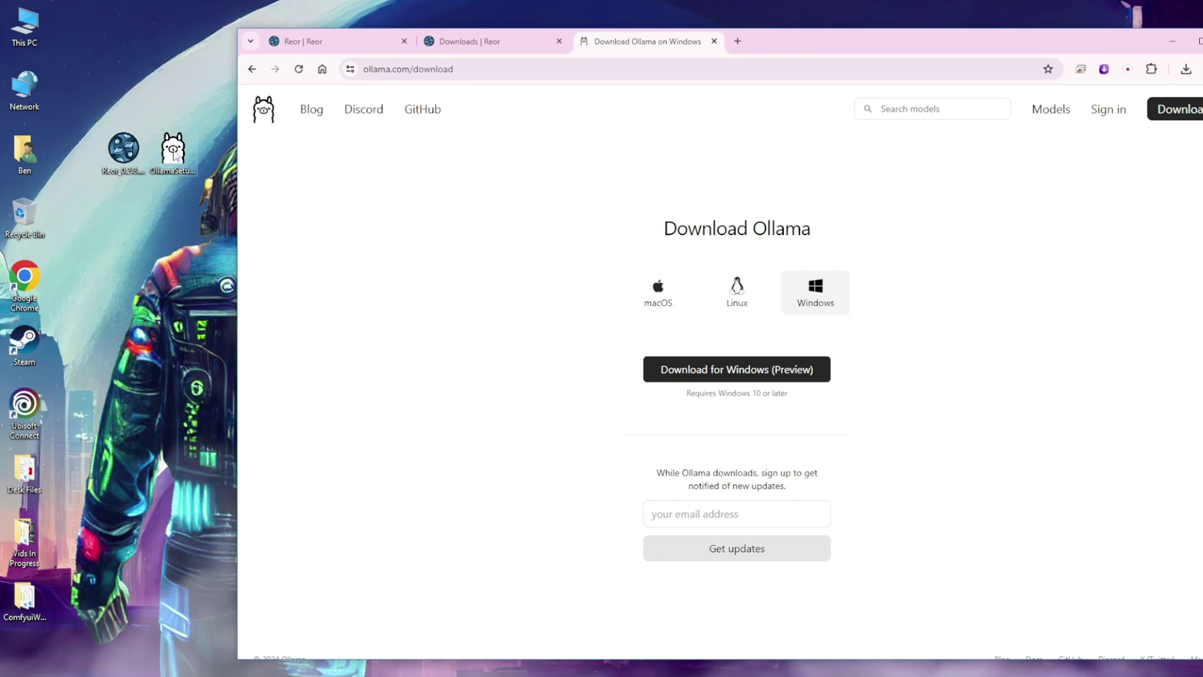
Run OllamaSetup.exe past the security warning and install Ollama
click(112, 157)
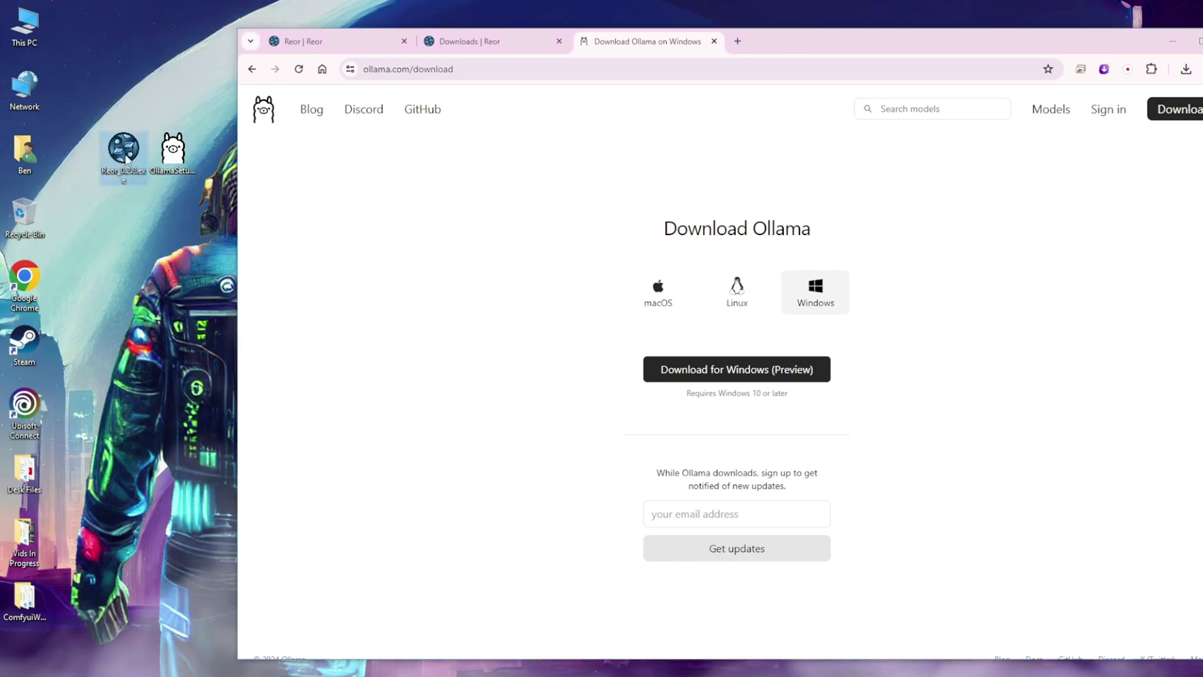
drag(128, 156, 75, 153)
double_click(173, 150)
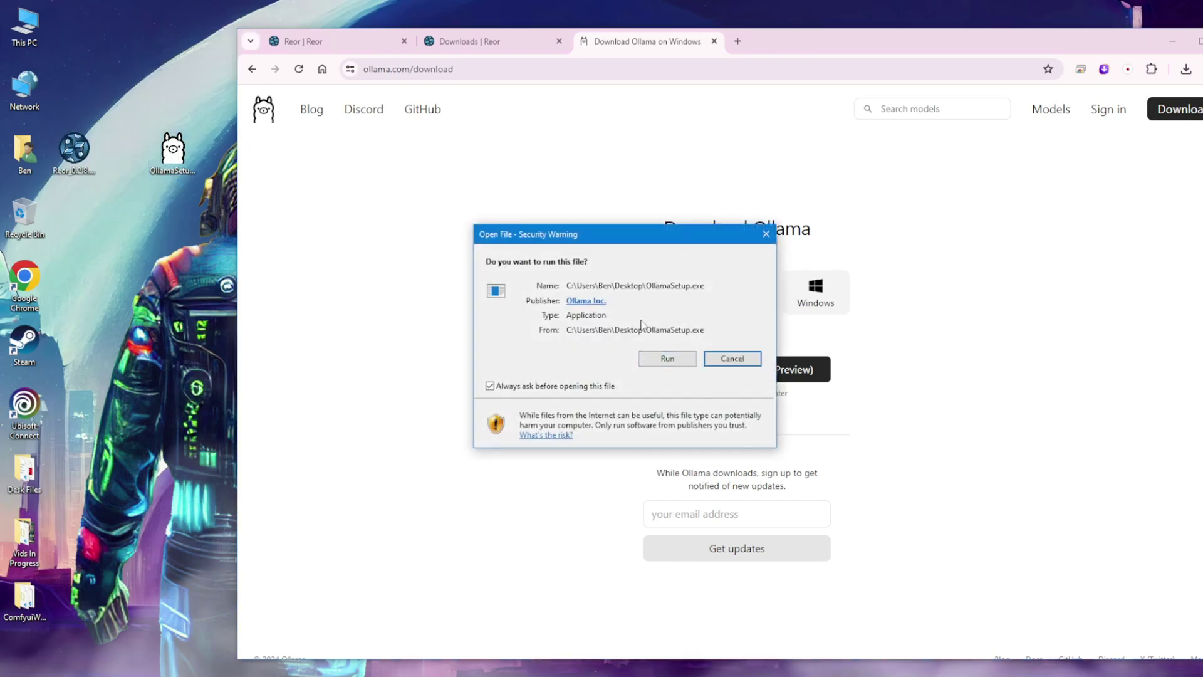
click(672, 359)
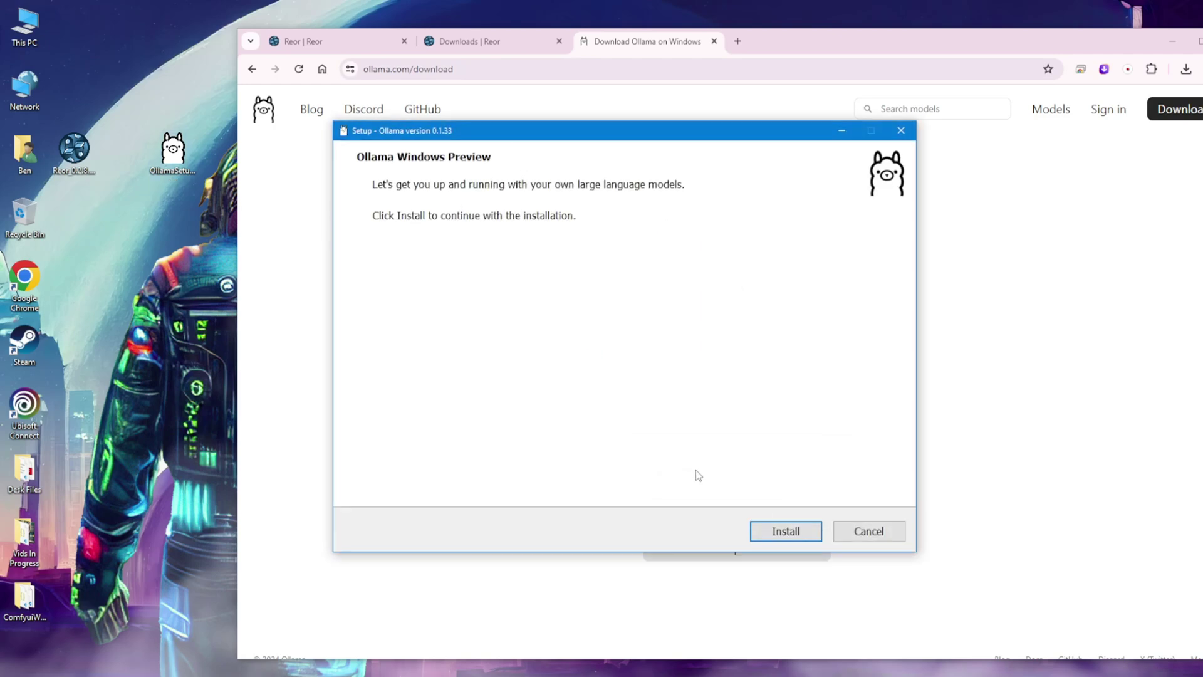
click(777, 529)
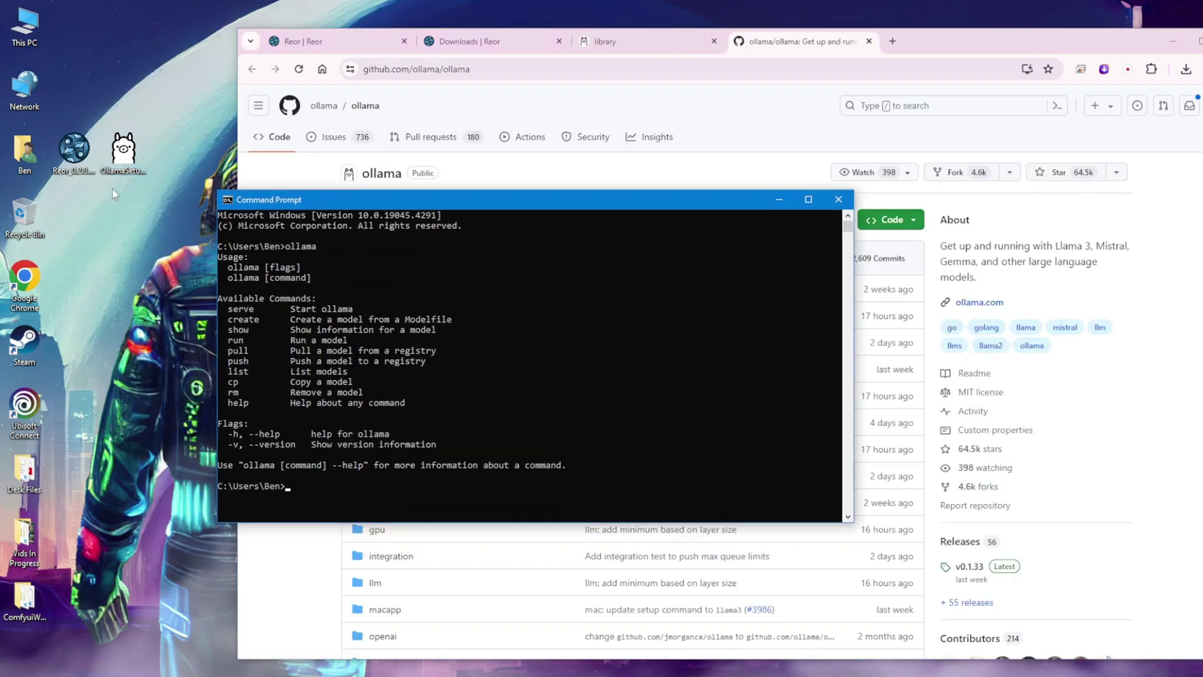
Review the ollama help output and list installed models with 'ollama list'
click(127, 152)
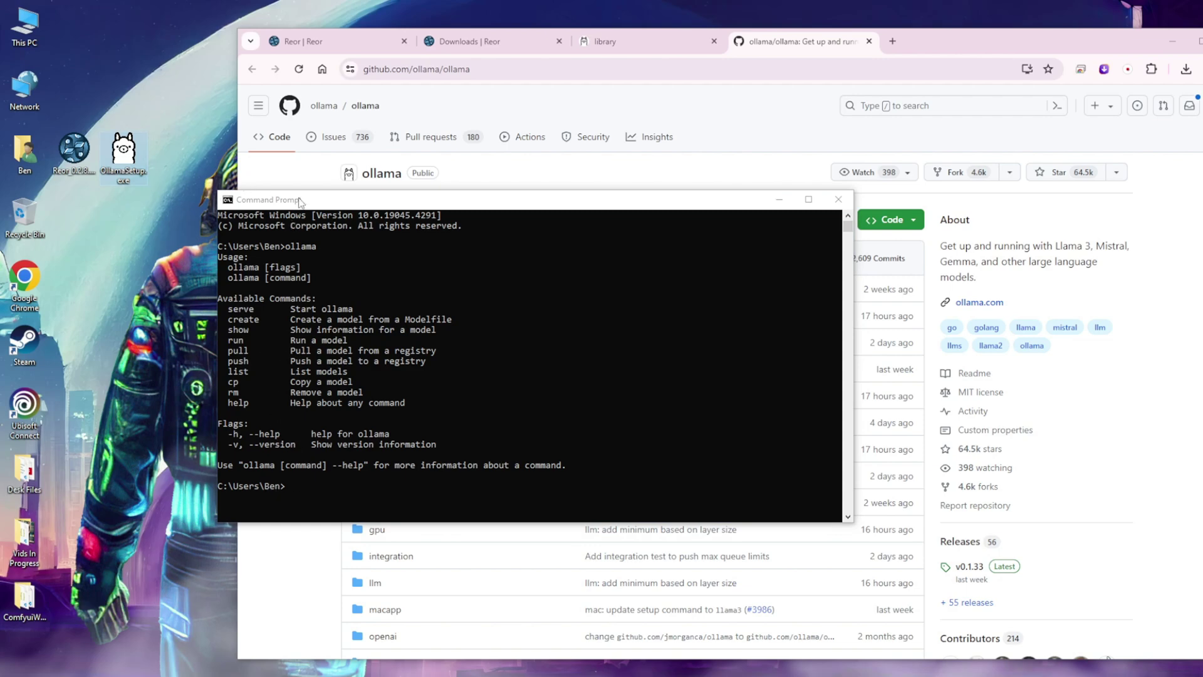
drag(301, 202, 183, 204)
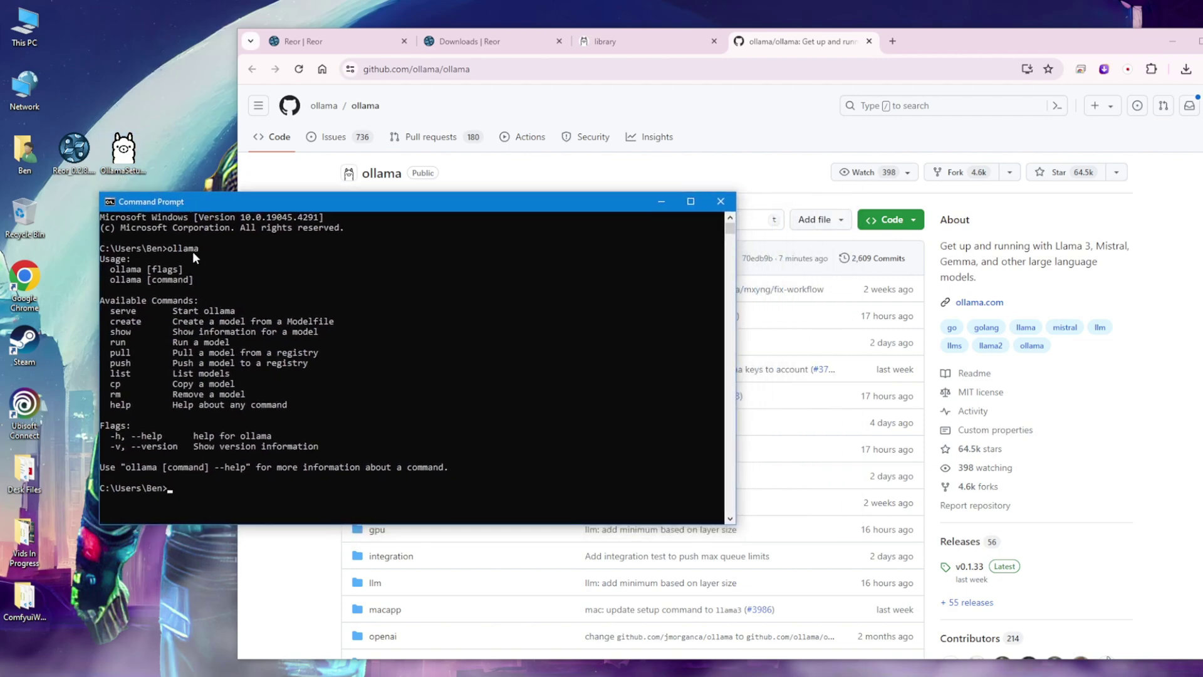
drag(168, 248, 199, 249)
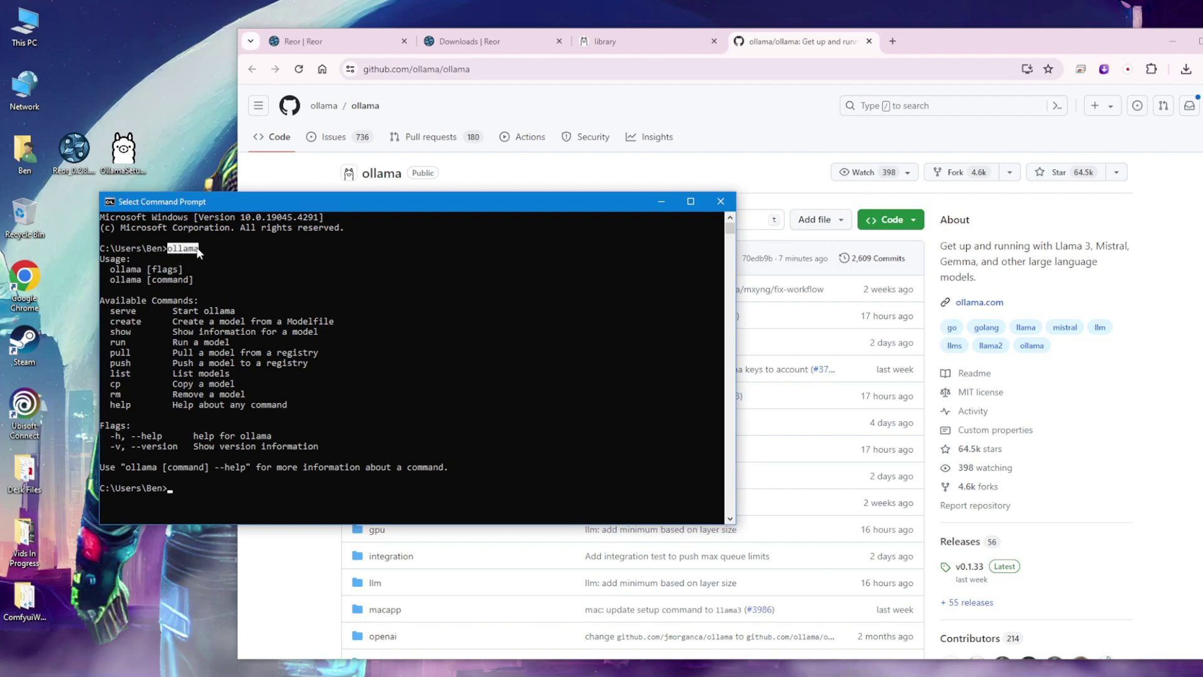
click(144, 312)
drag(115, 261, 316, 441)
click(342, 456)
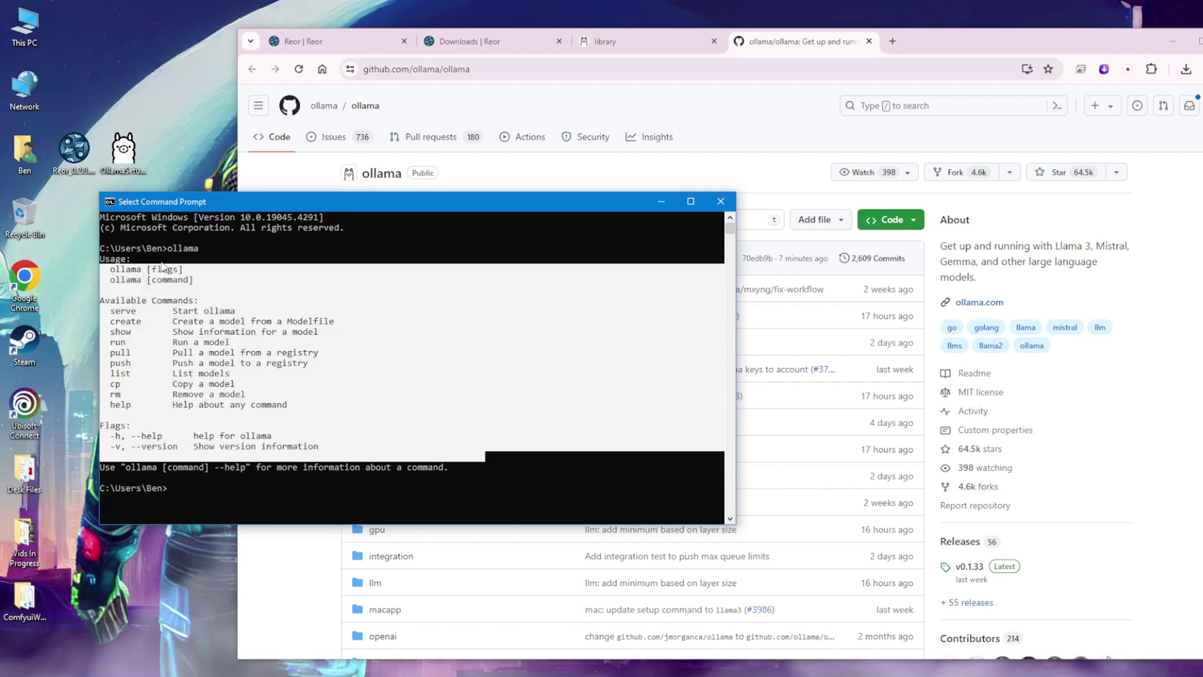
text(ollama lis)
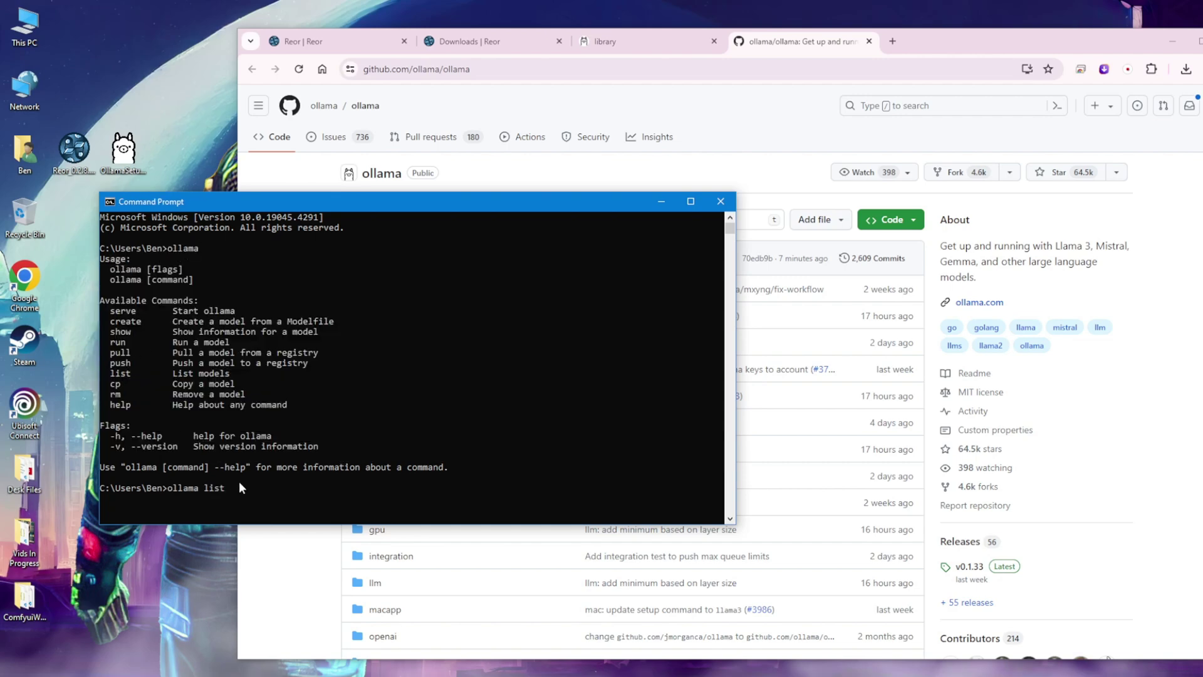
text(t)
key(Return)
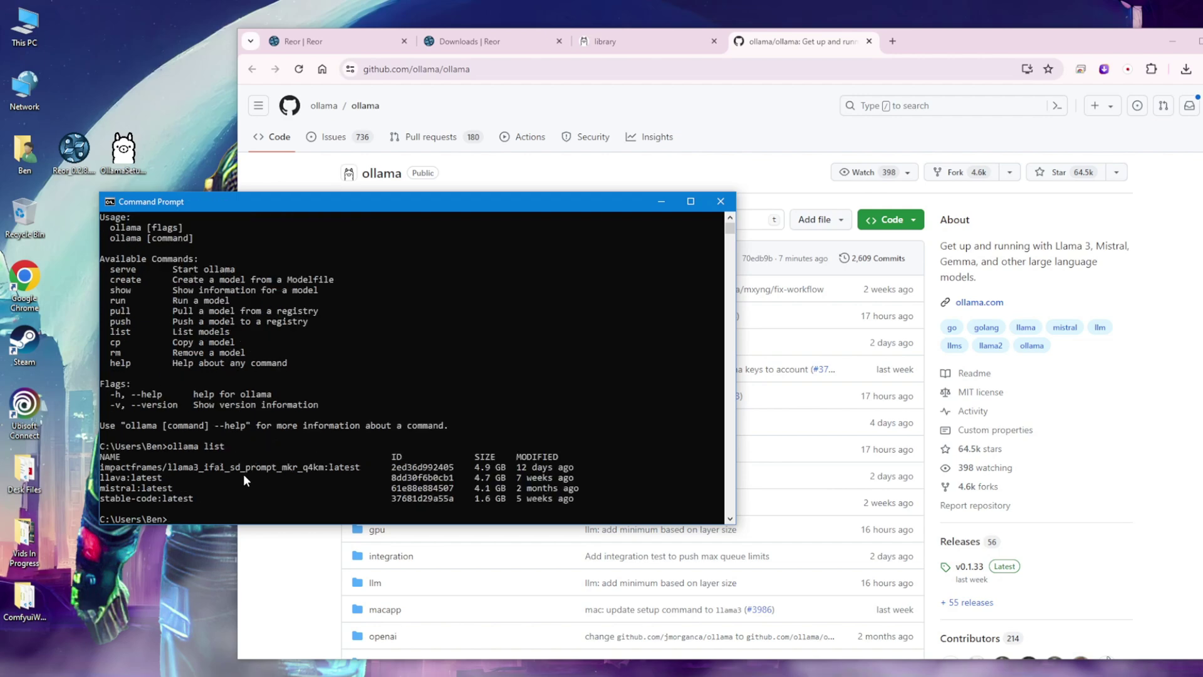
scroll(238, 469, down, 3)
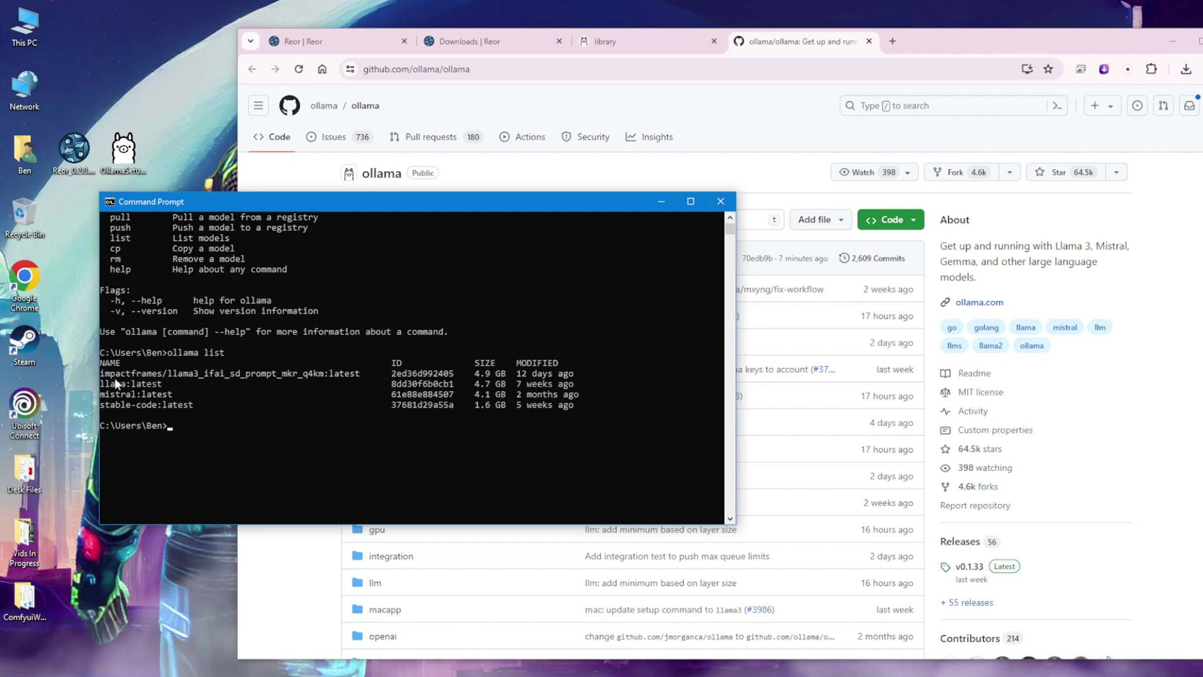
scroll(226, 373, up, 1)
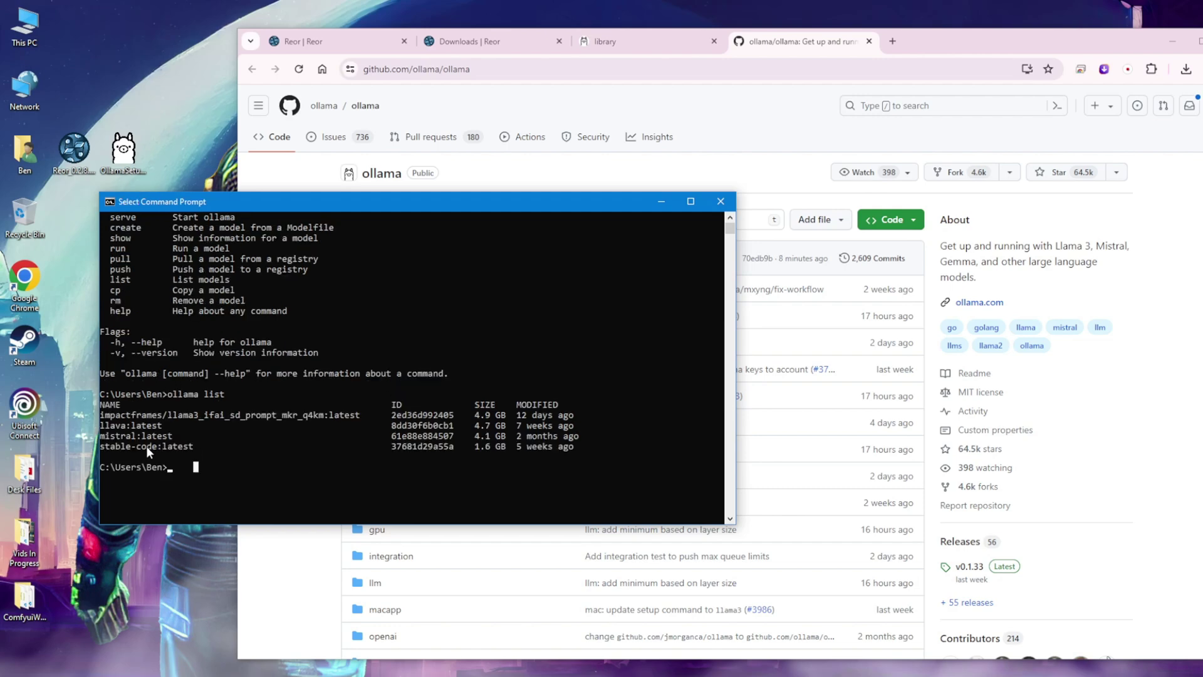
Delete the stable-code model with 'ollama rm stable-code:'
drag(161, 447, 117, 447)
right_click(153, 458)
click(185, 470)
text(ollama rm stable-code:)
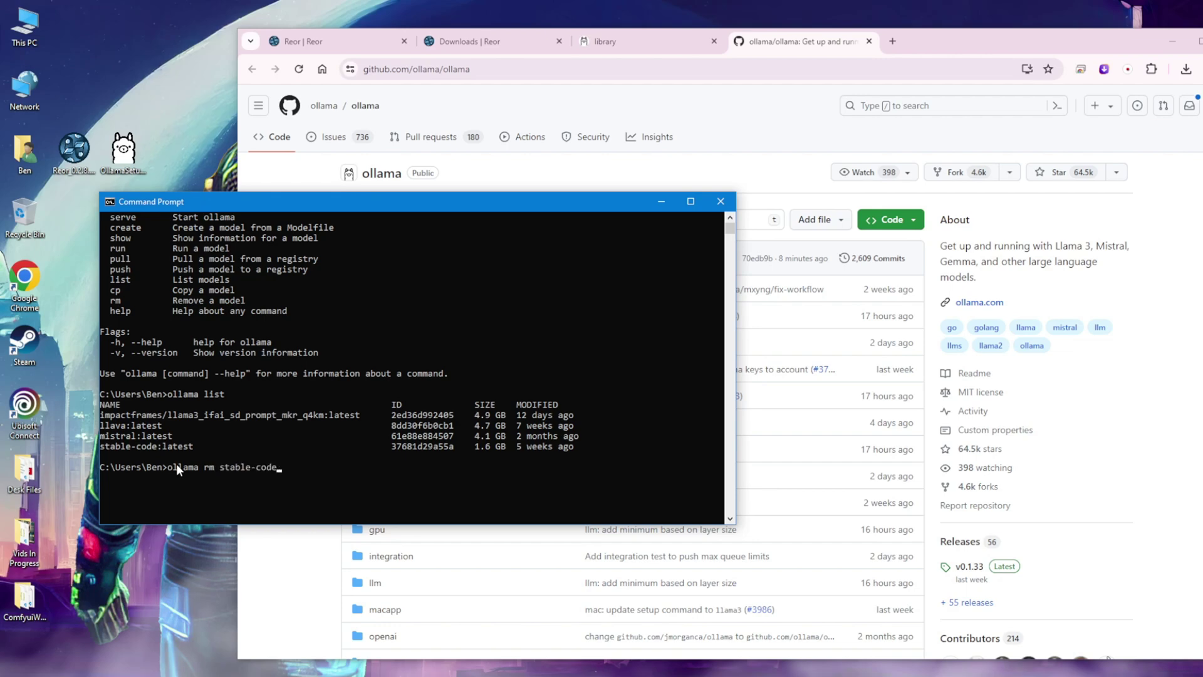
key(Return)
Check the deletion message and rerun 'ollama list' to confirm three models remain
scroll(221, 483, down, 3)
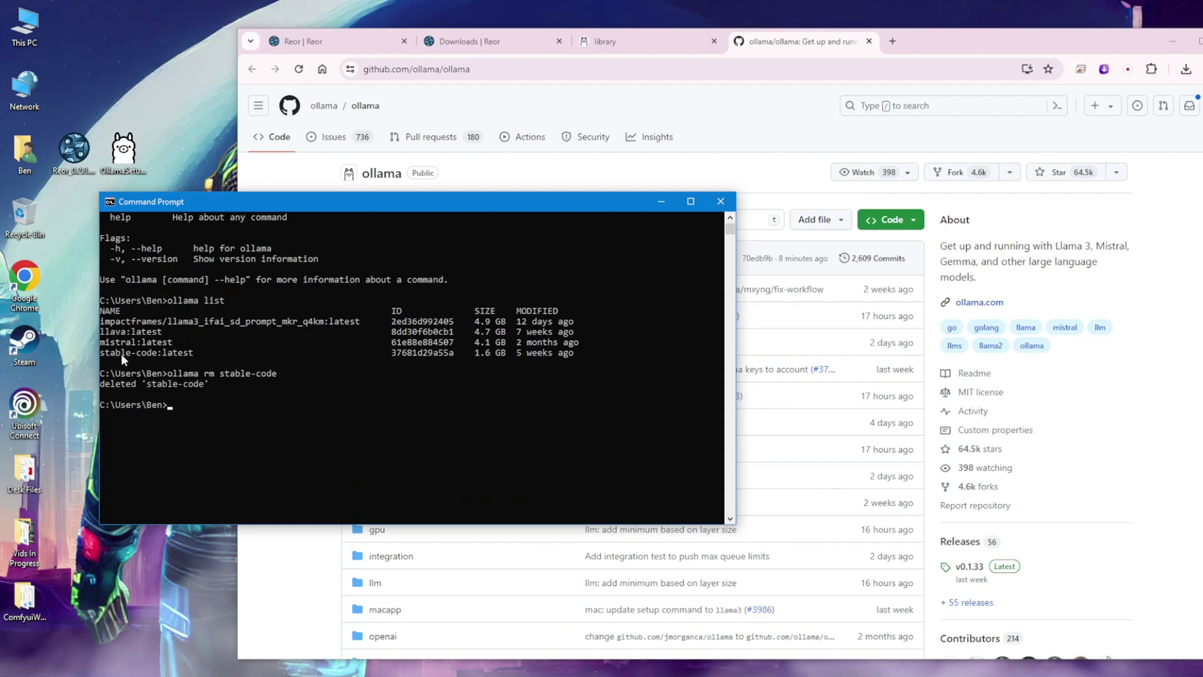
drag(219, 373, 245, 374)
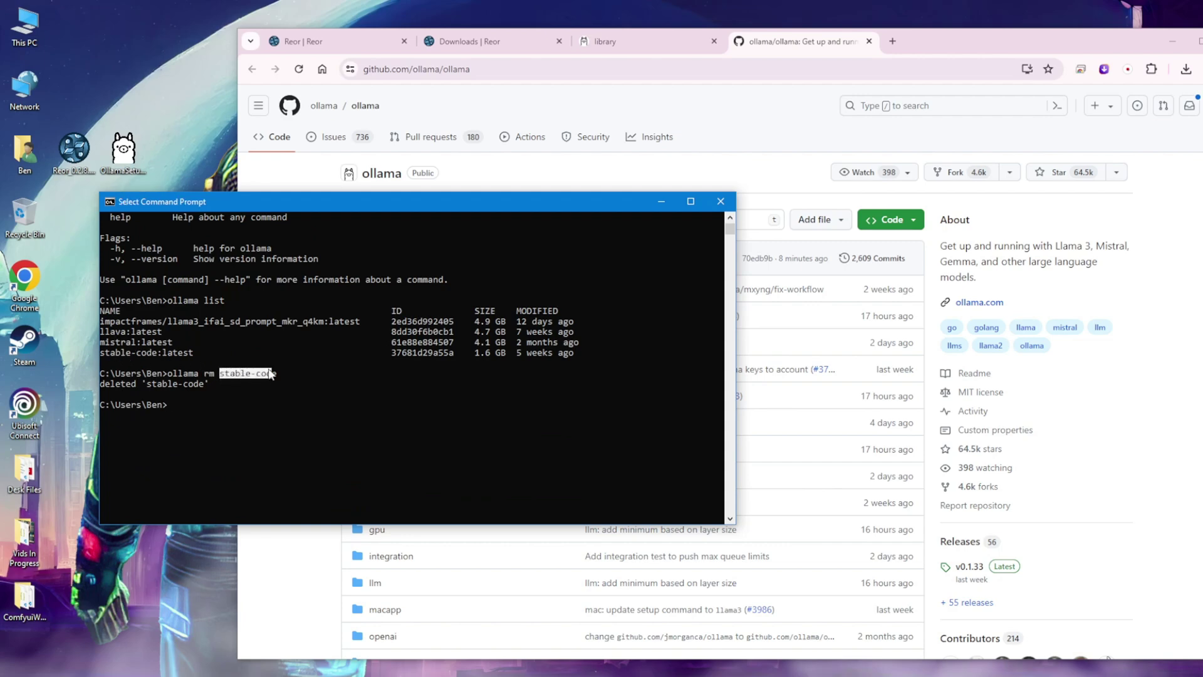
click(273, 373)
drag(106, 385, 190, 387)
click(195, 403)
drag(228, 299, 167, 301)
right_click(209, 400)
right_click(209, 399)
key(Return)
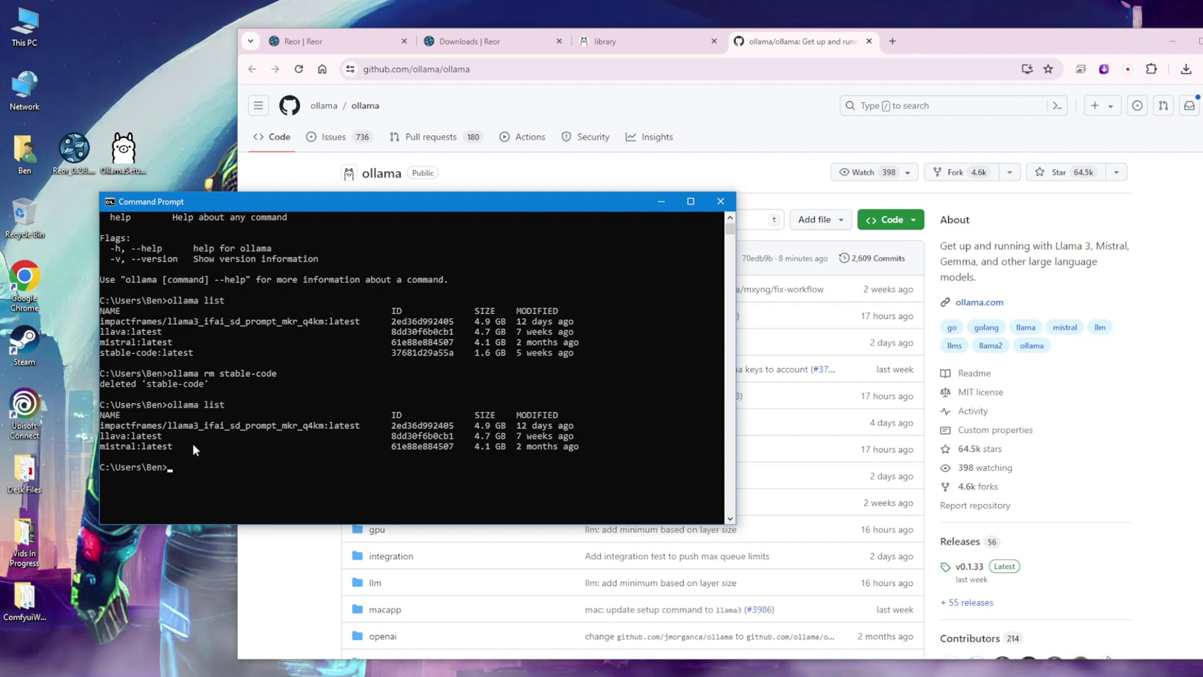
scroll(191, 446, down, 1)
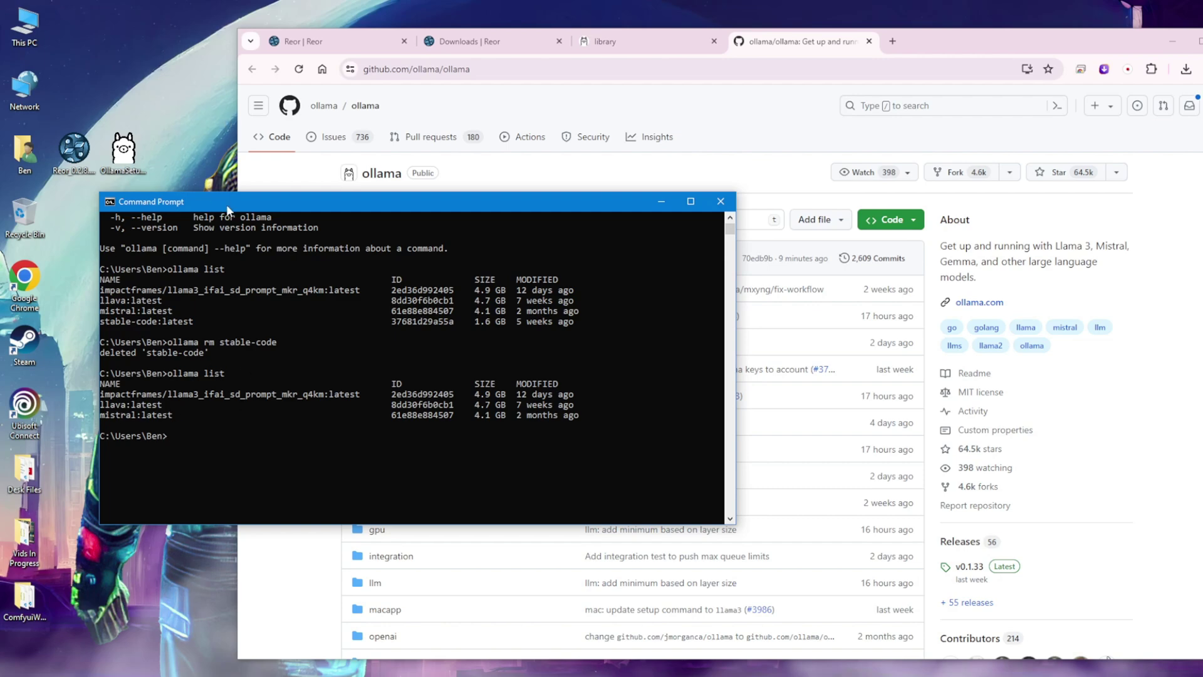
Pull and start the llama3 model with 'ollama run llama3'
drag(224, 204, 139, 234)
click(638, 49)
click(87, 469)
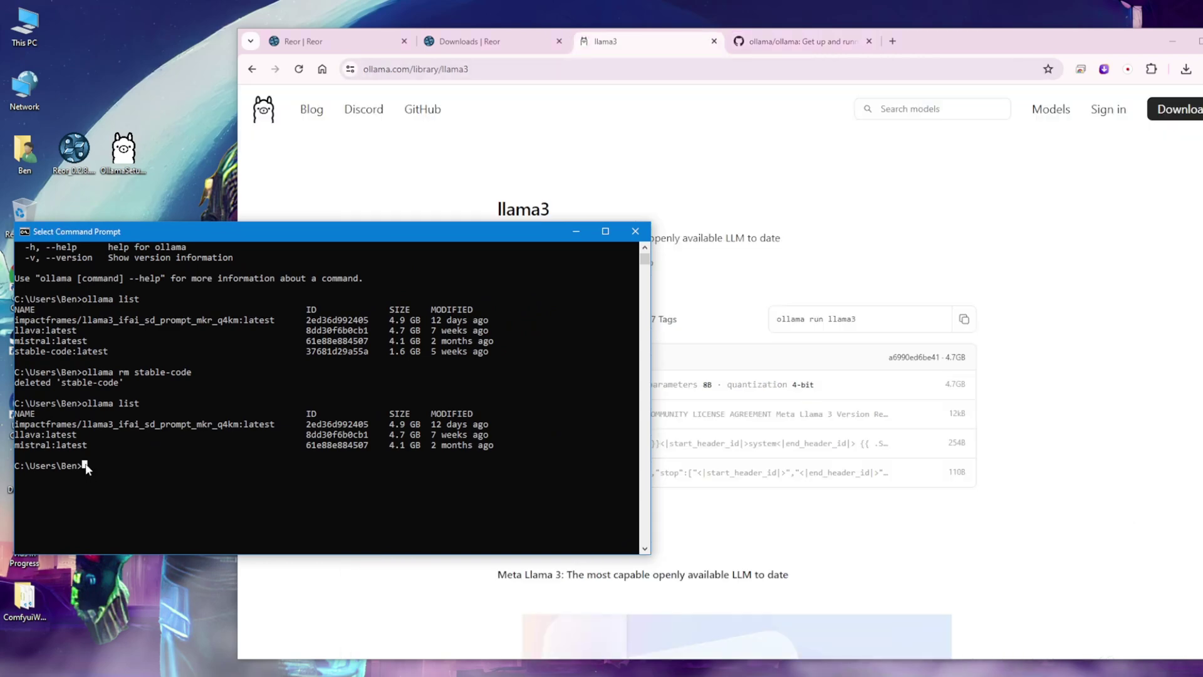
right_click(147, 468)
key(Return)
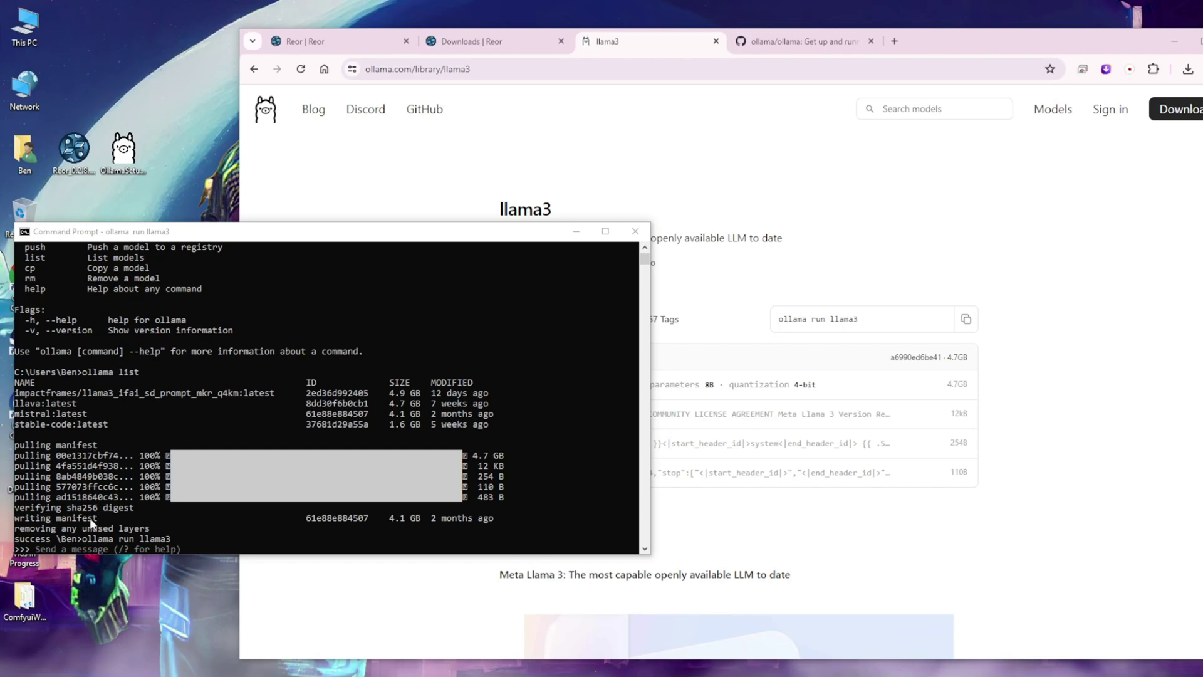
Ask llama3 'hi, what is space?' and read its answer
click(124, 539)
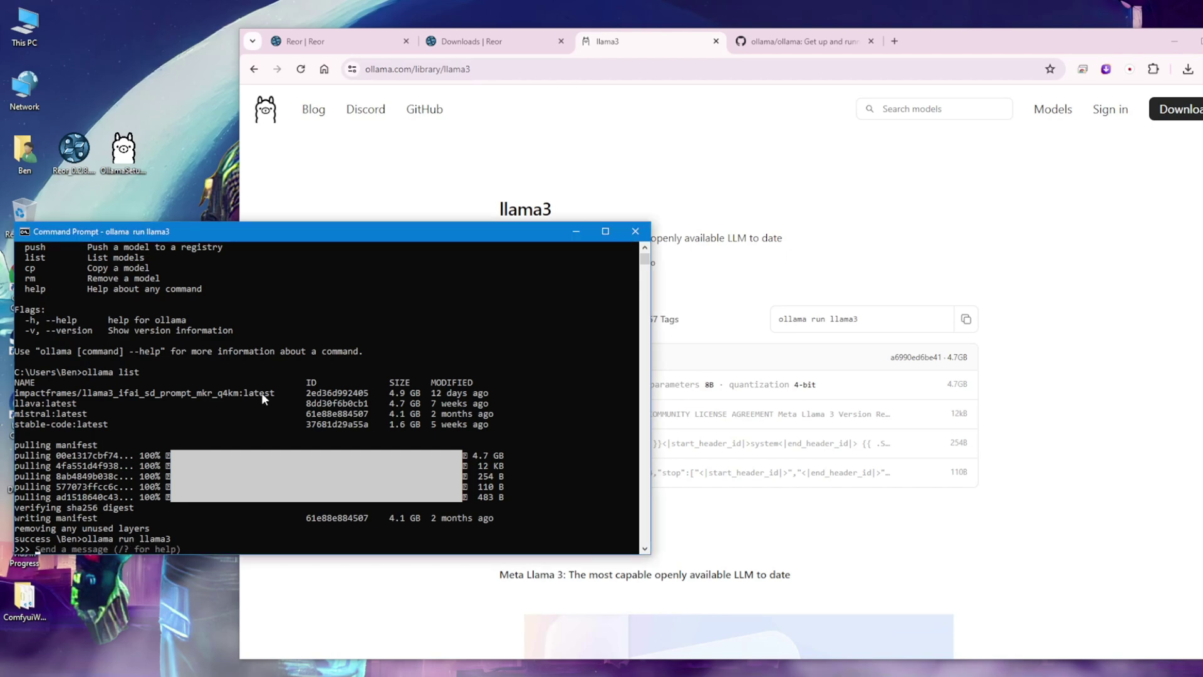
text(hi, what is space?)
key(Return)
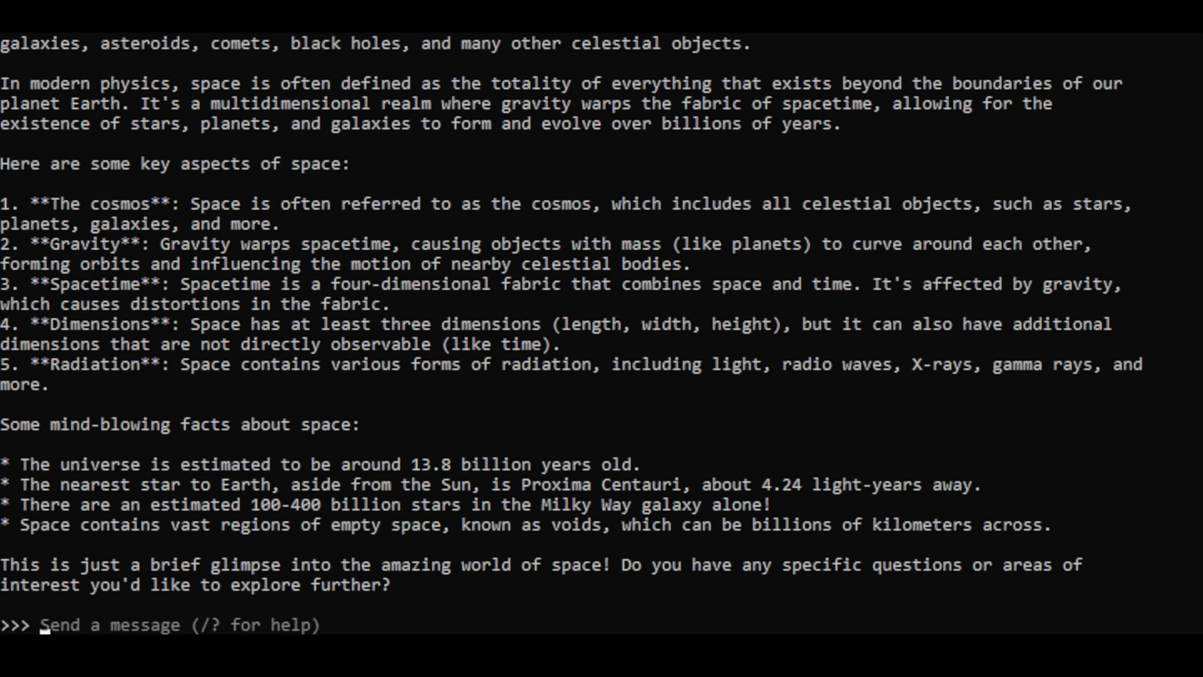
scroll(572, 335, up, 3)
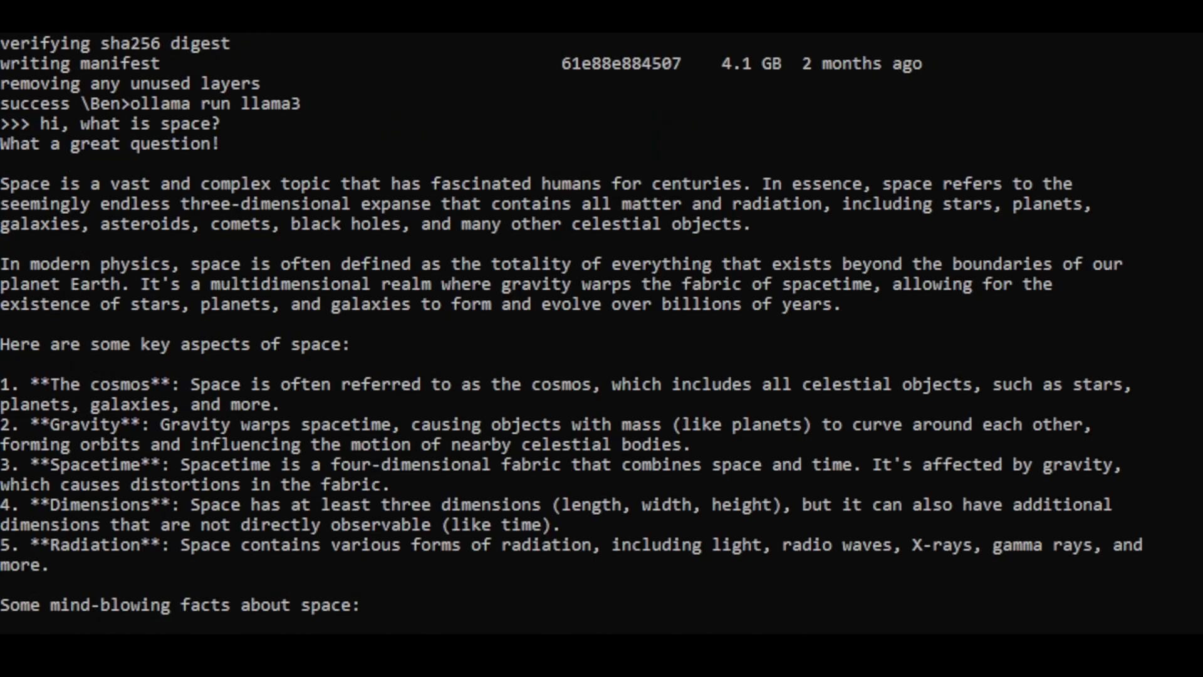
scroll(571, 335, down, 5)
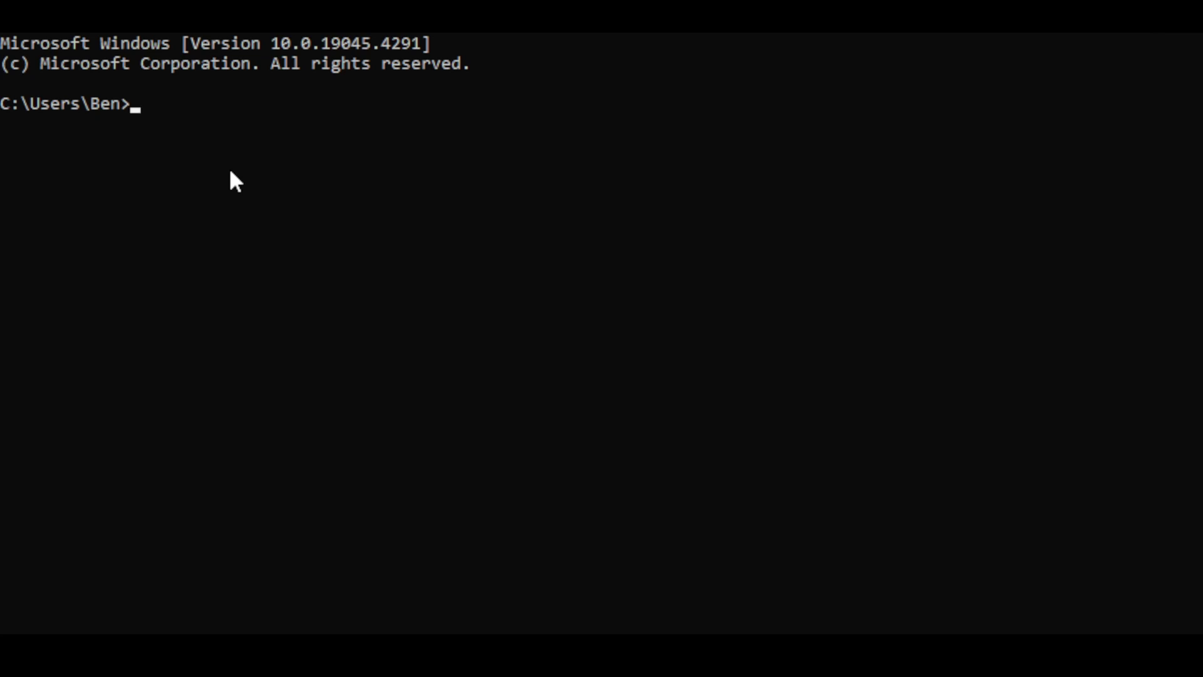
Run 'ollama serve' to try starting the Ollama server
text(ollama serve)
key(Return)
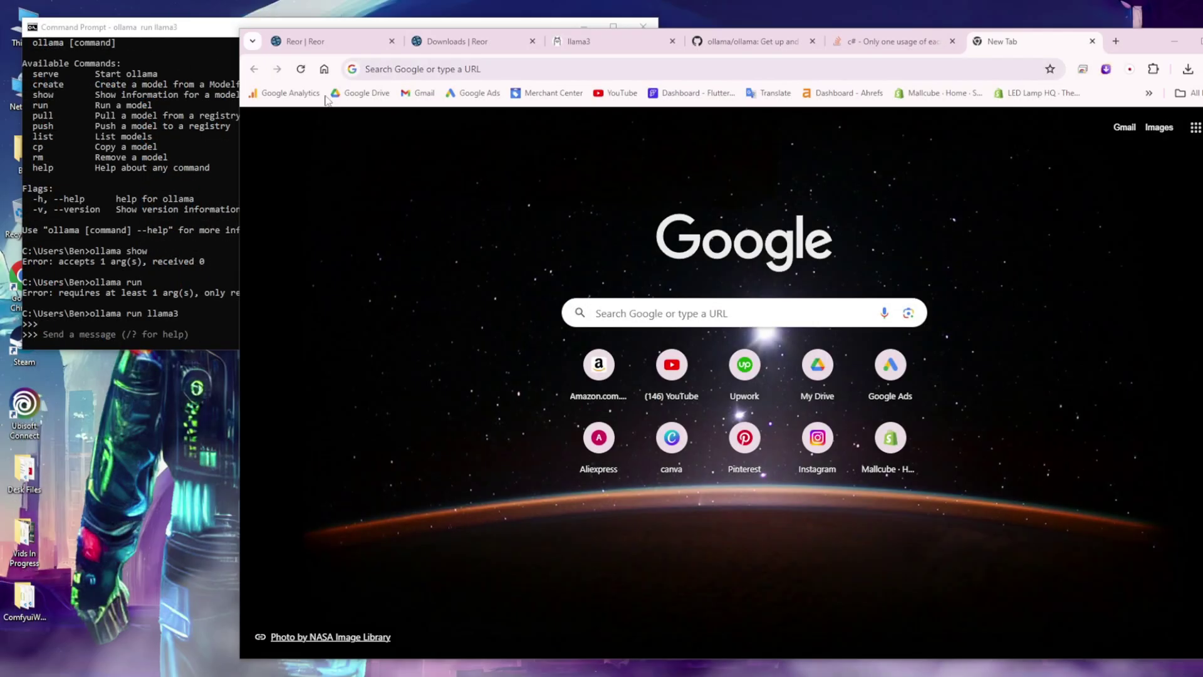
Bring Chrome's Reor tab back to the reorproject.org home page and select the Reor installer
drag(155, 29, 326, 157)
click(74, 151)
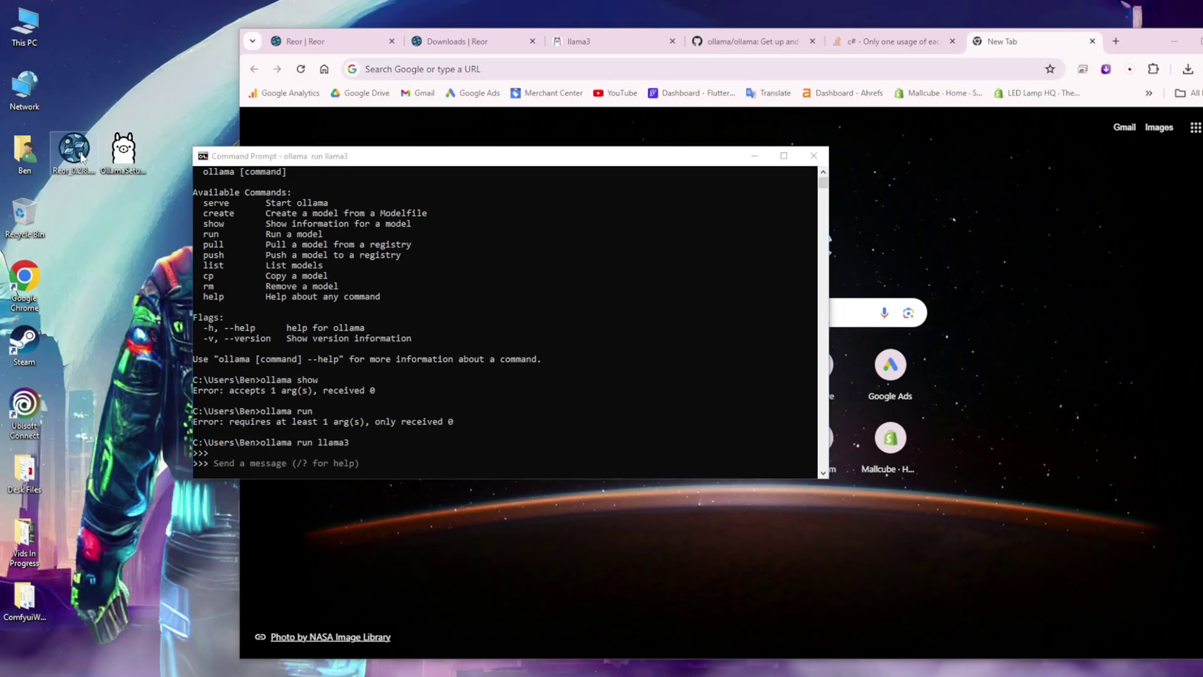
click(310, 45)
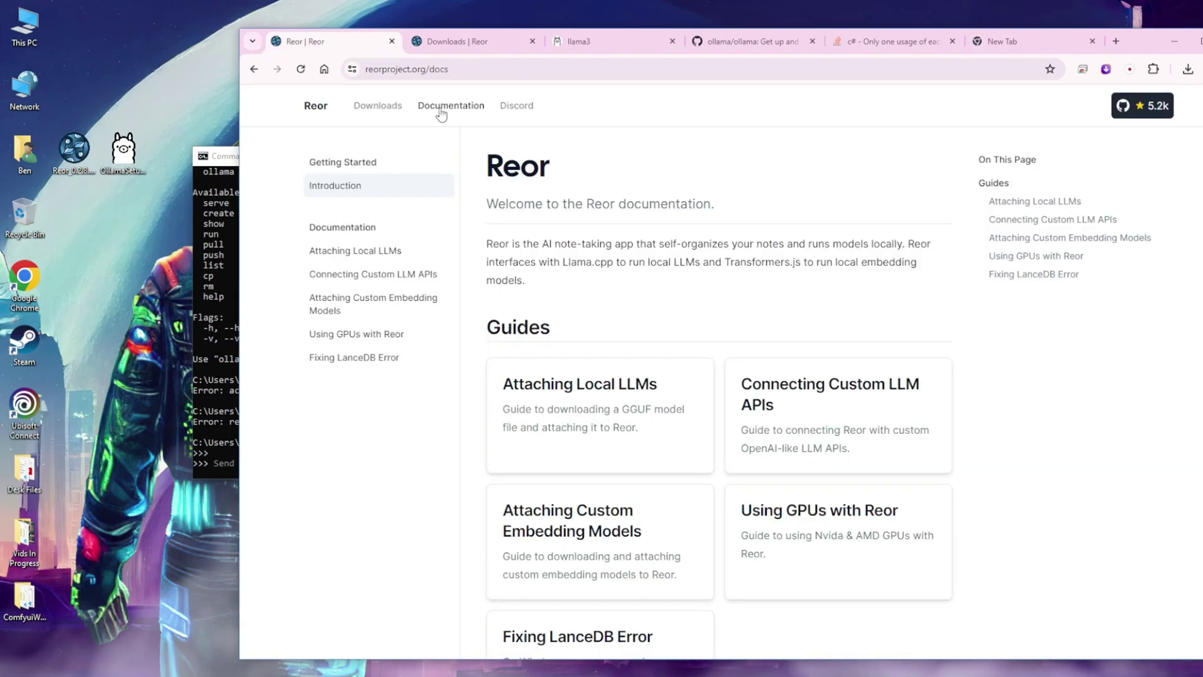
click(317, 106)
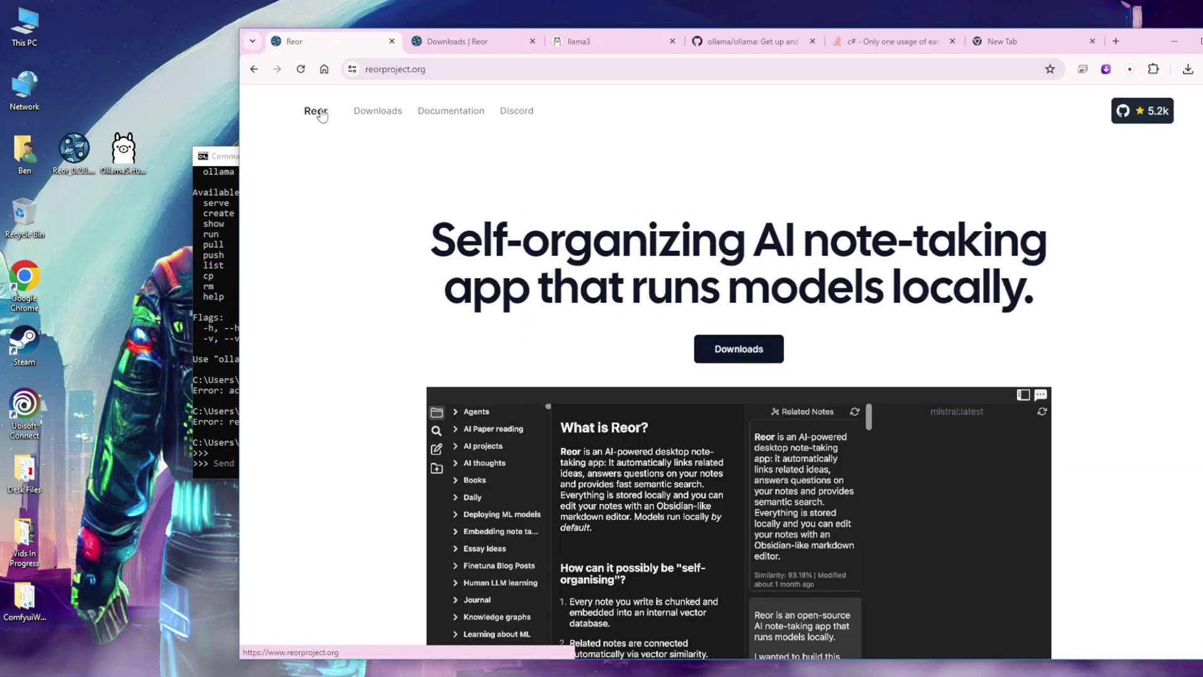
click(69, 150)
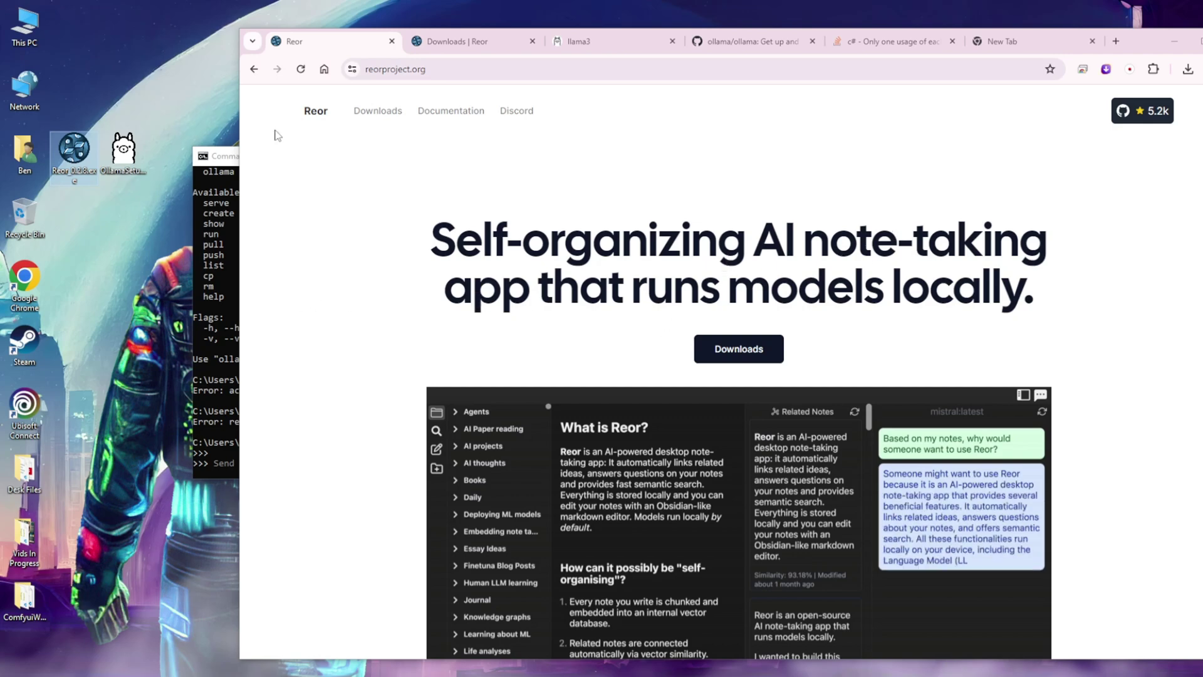
Install Reor 0.2.8 for all users into Program Files\Reor and launch it
double_click(71, 152)
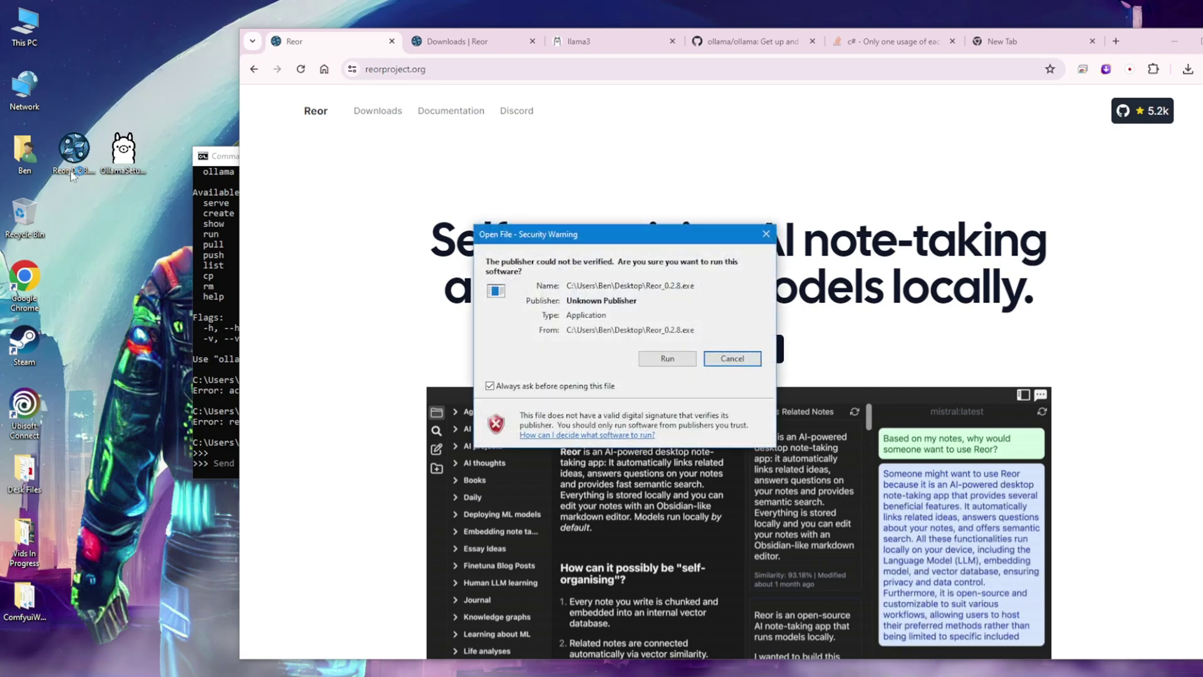
click(668, 359)
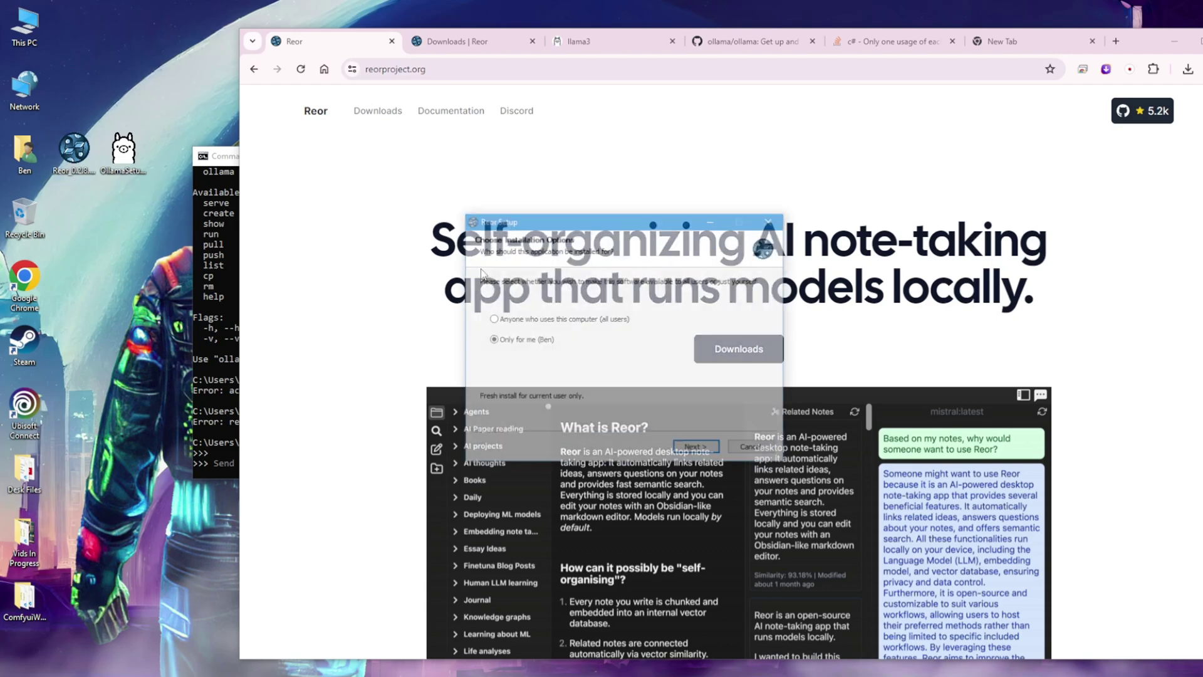
click(512, 321)
click(697, 450)
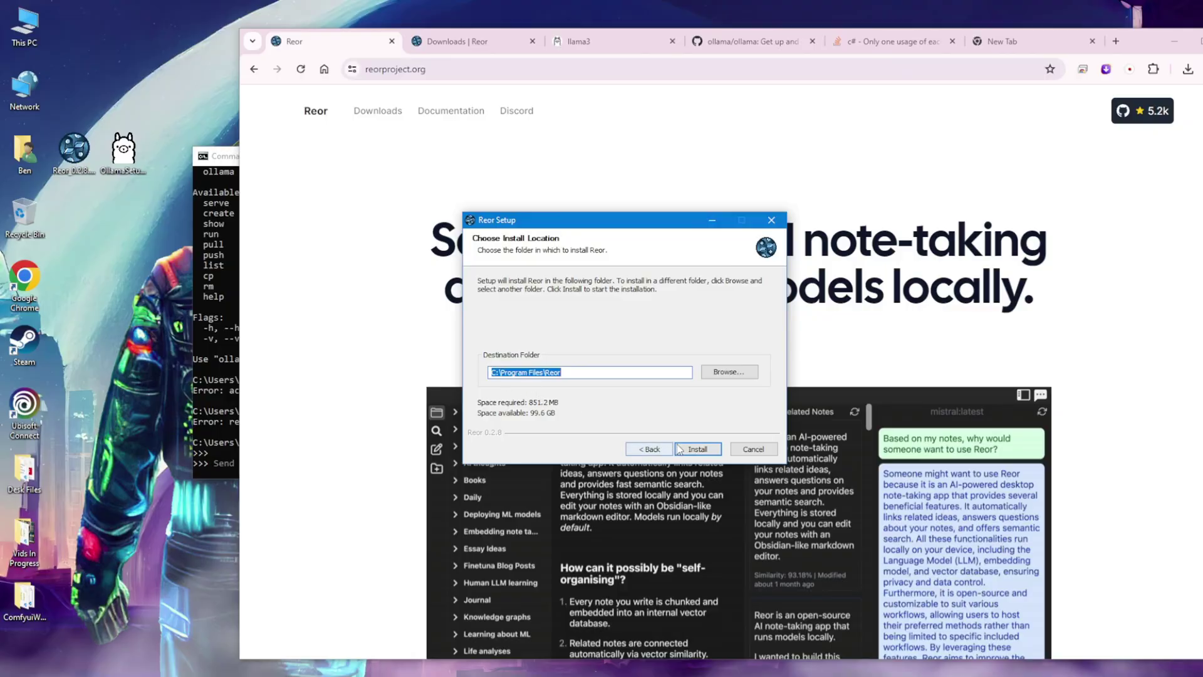
click(694, 446)
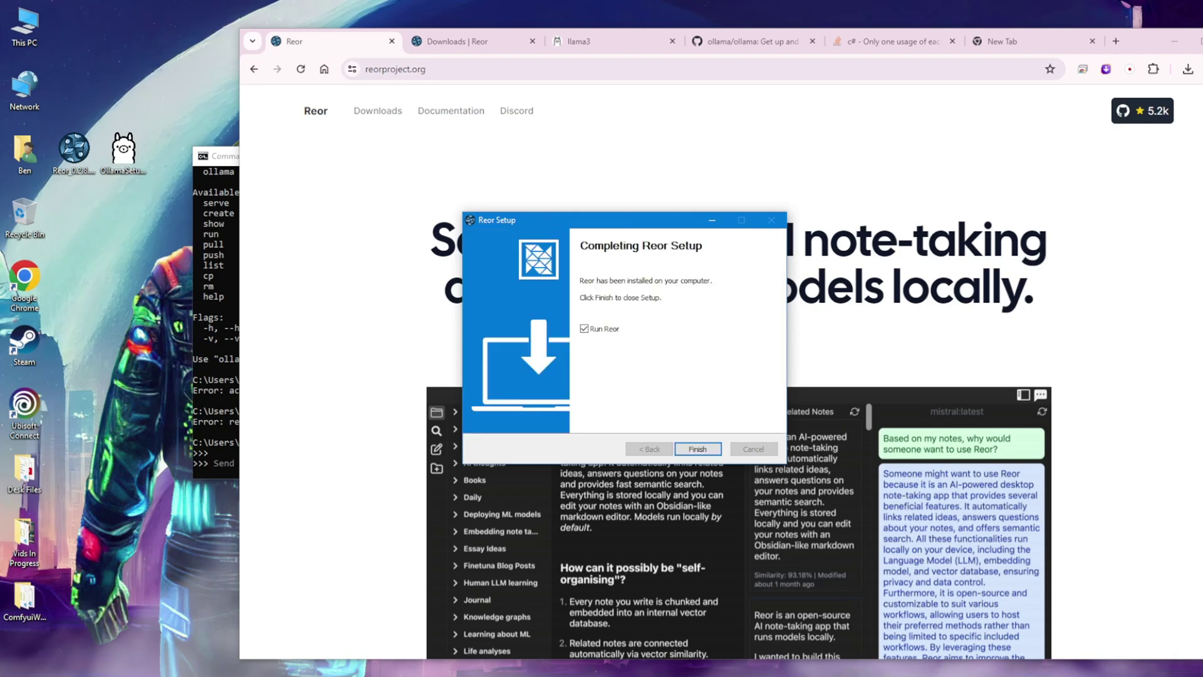
click(697, 449)
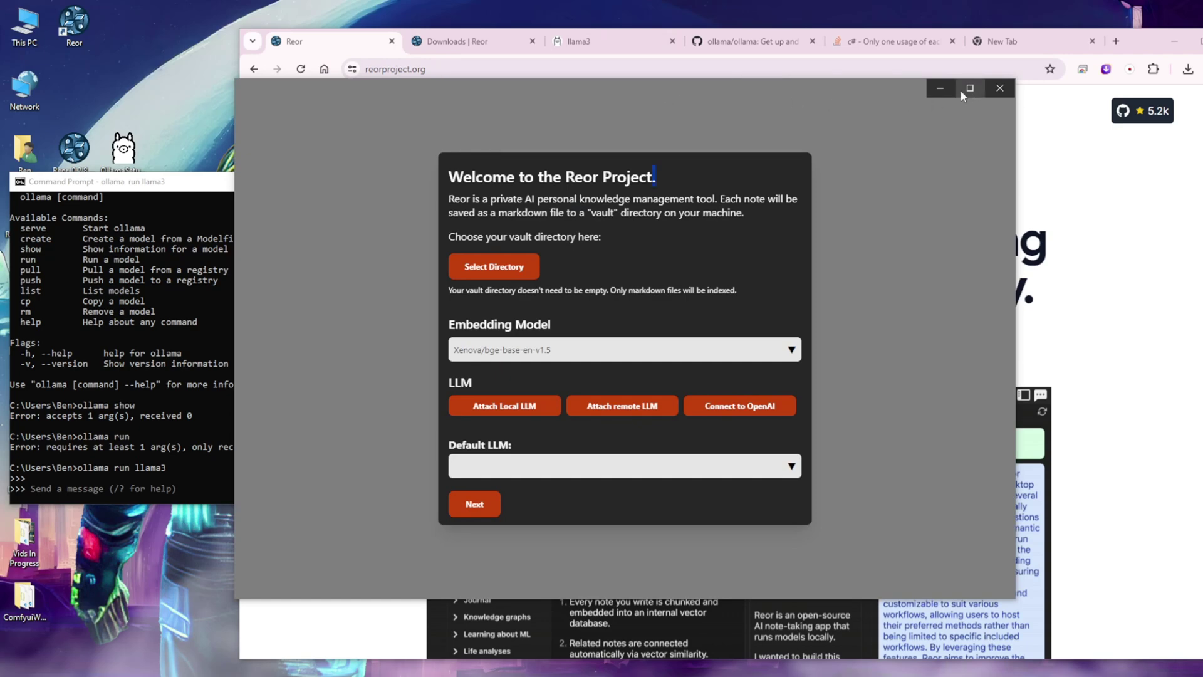
Confirm E:\Reor as the vault folder and choose Xenova/bge-base-en-v1.5 as embedding model
click(545, 354)
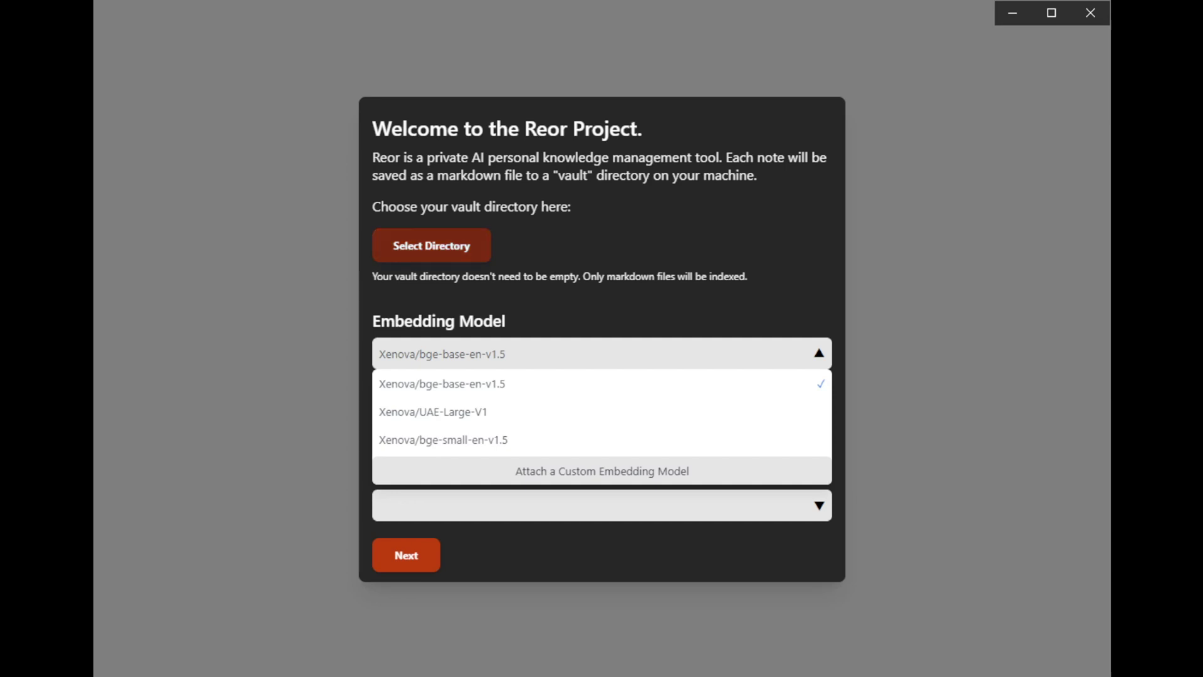
click(442, 245)
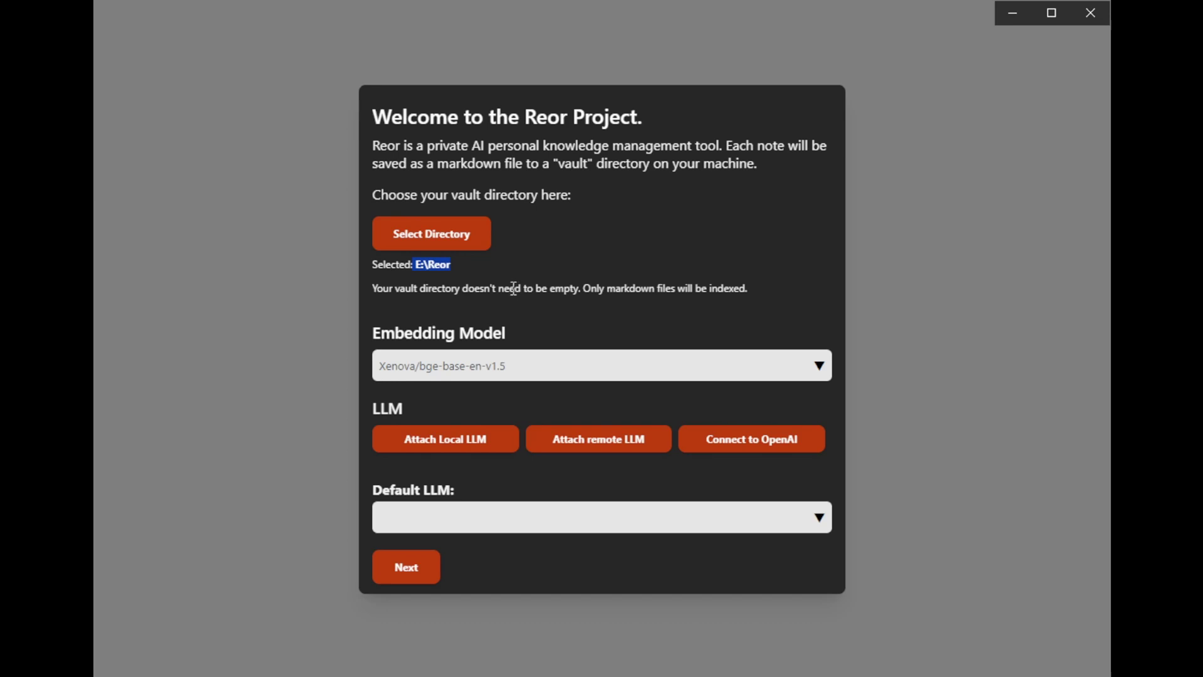
click(500, 282)
click(531, 369)
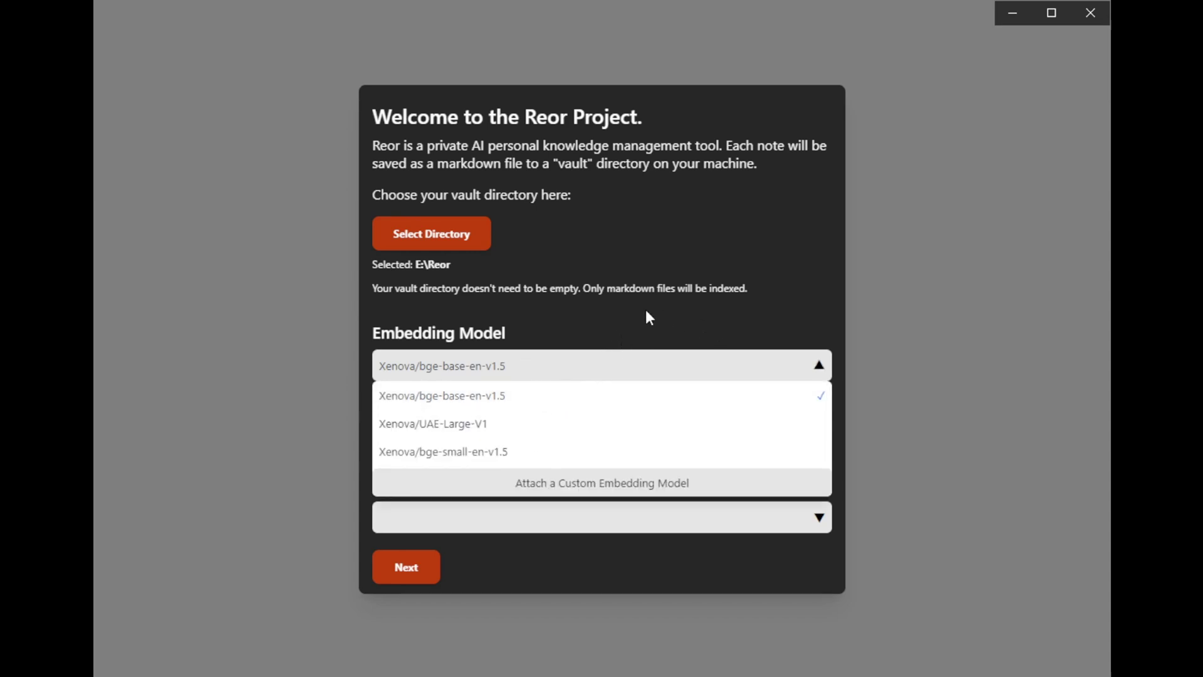
click(446, 404)
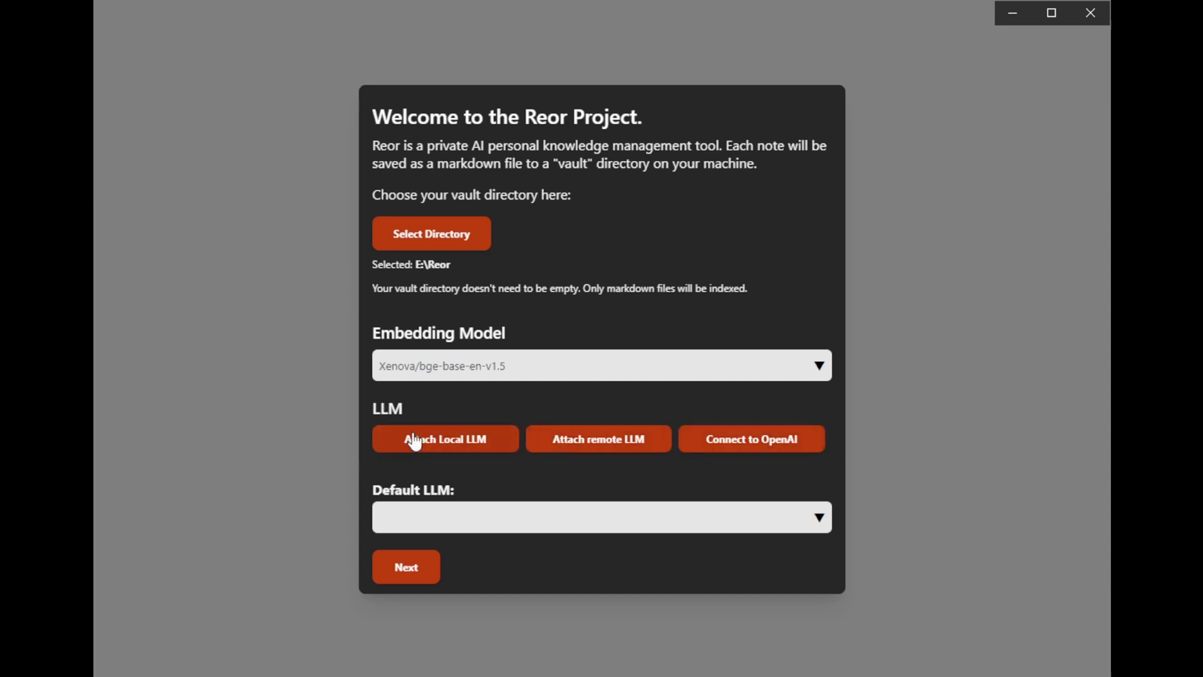
Try adding 'llama3' as a local LLM, then select llama3:latest as the default LLM
click(461, 446)
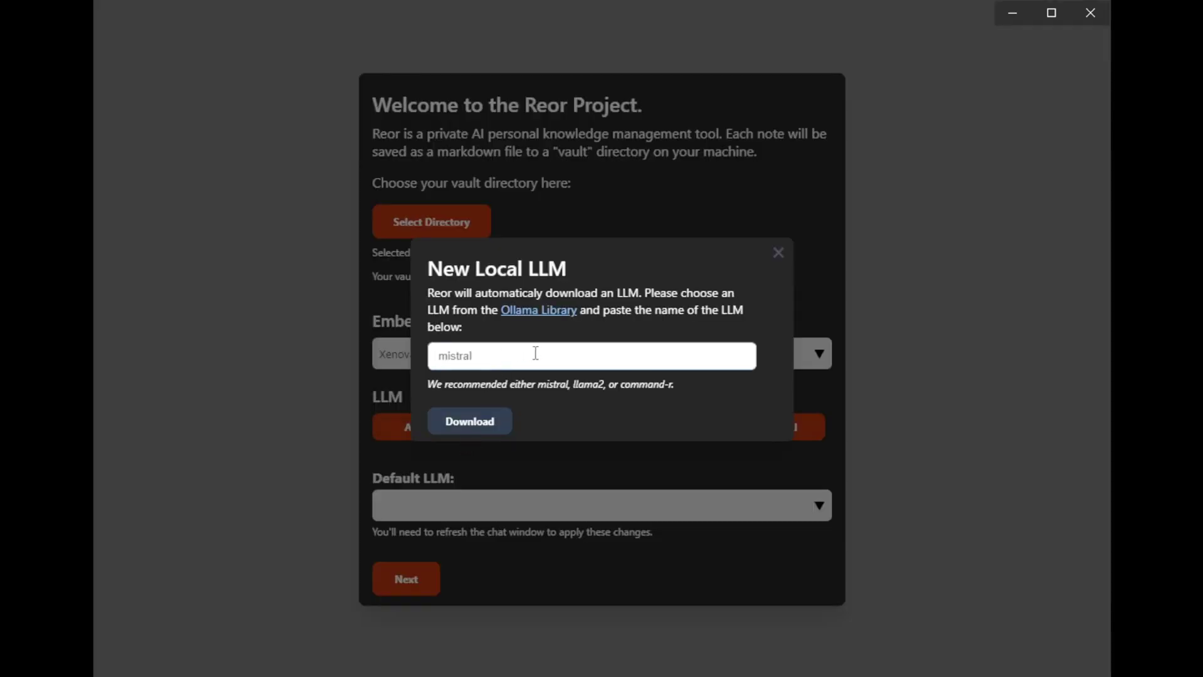
text(llama3)
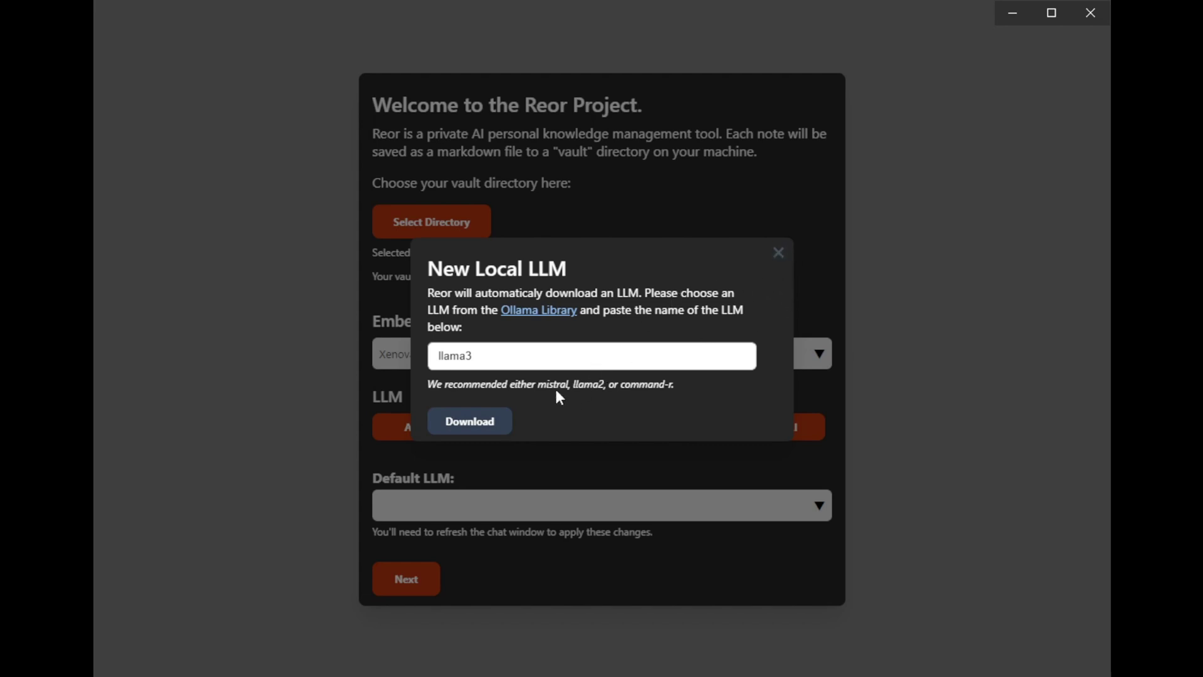
click(779, 253)
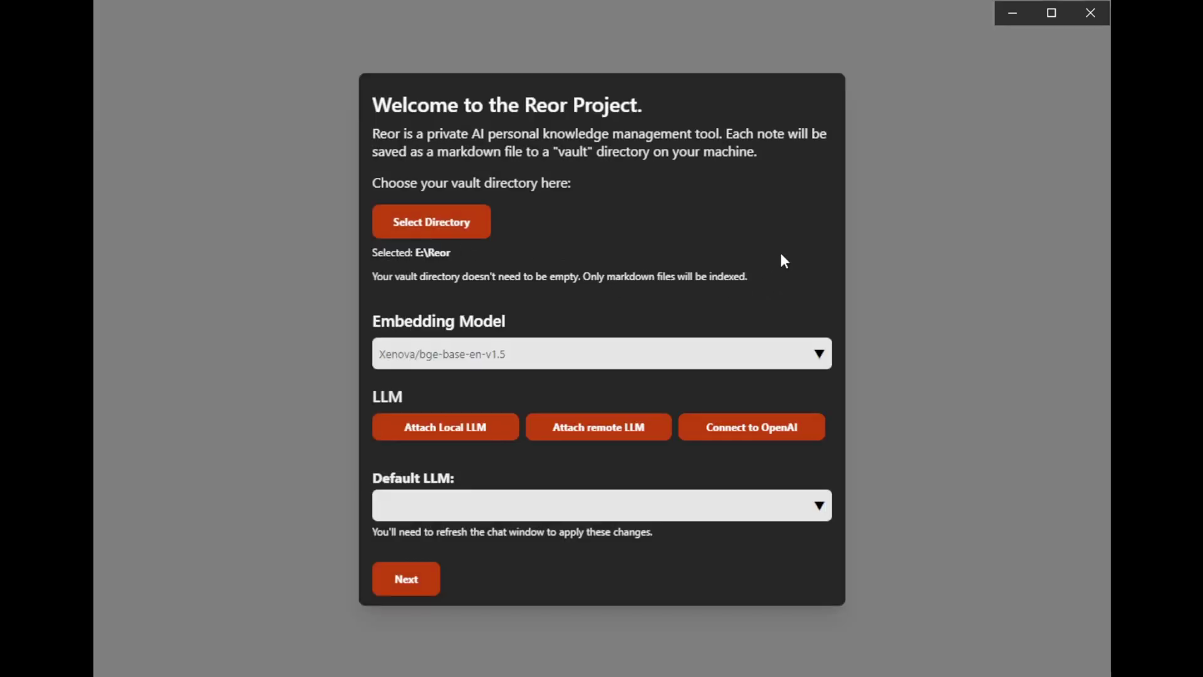
click(452, 509)
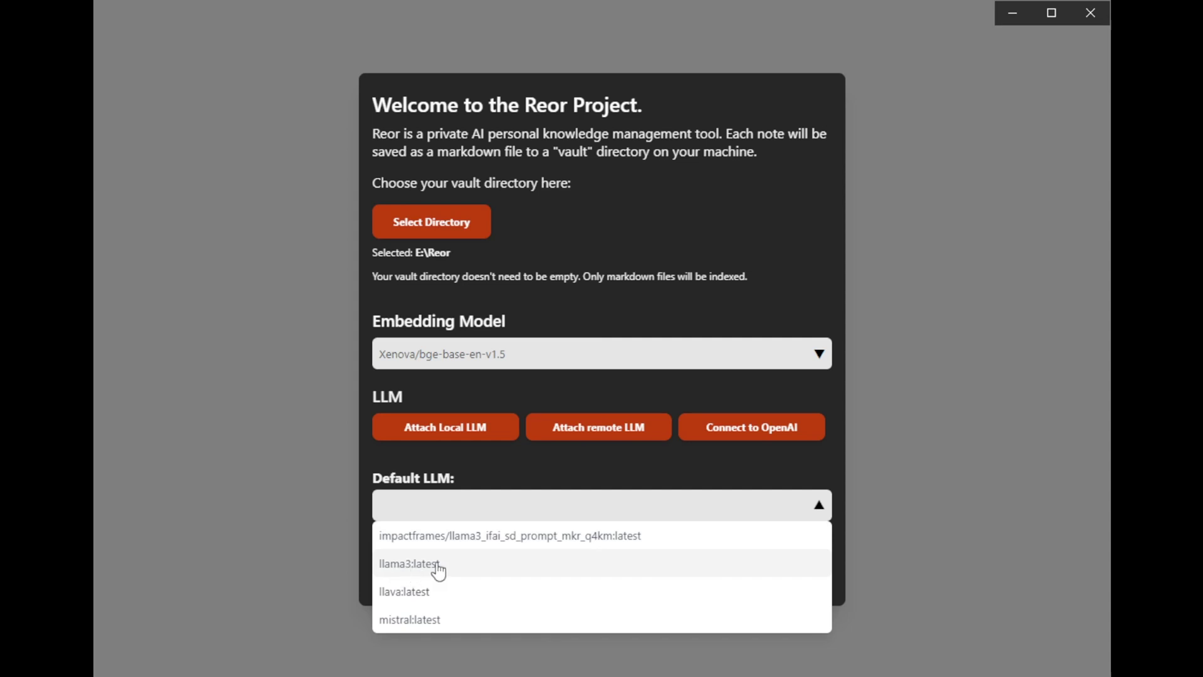
click(442, 449)
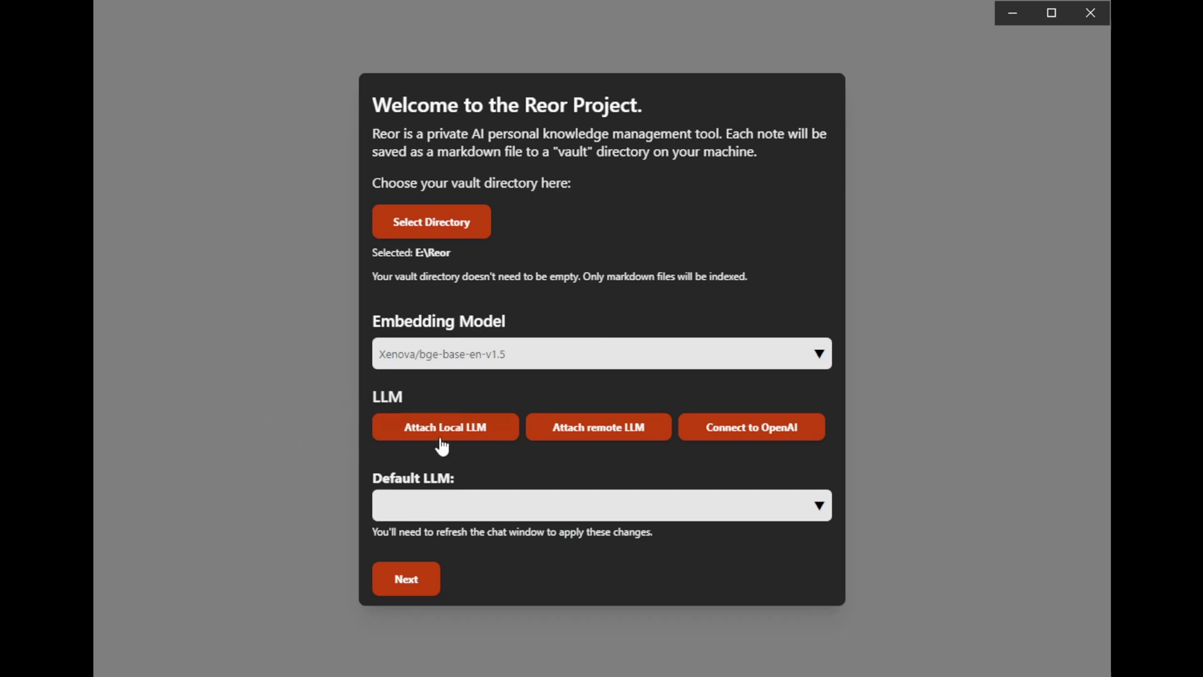
click(447, 431)
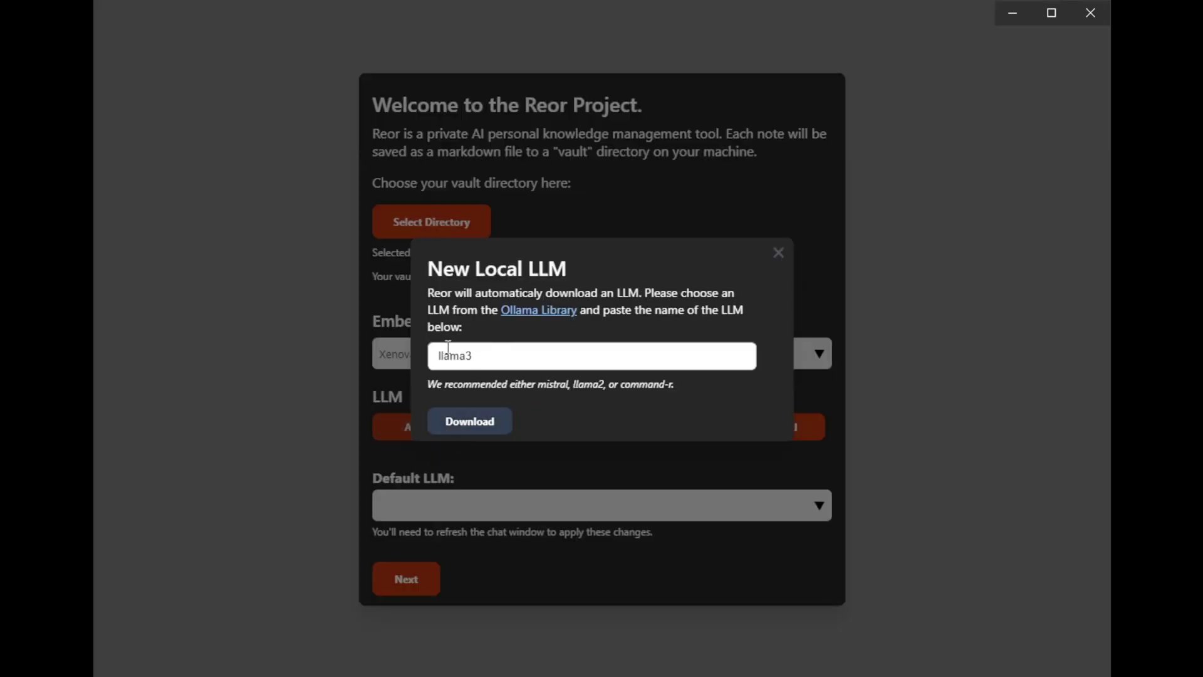
click(574, 525)
click(604, 505)
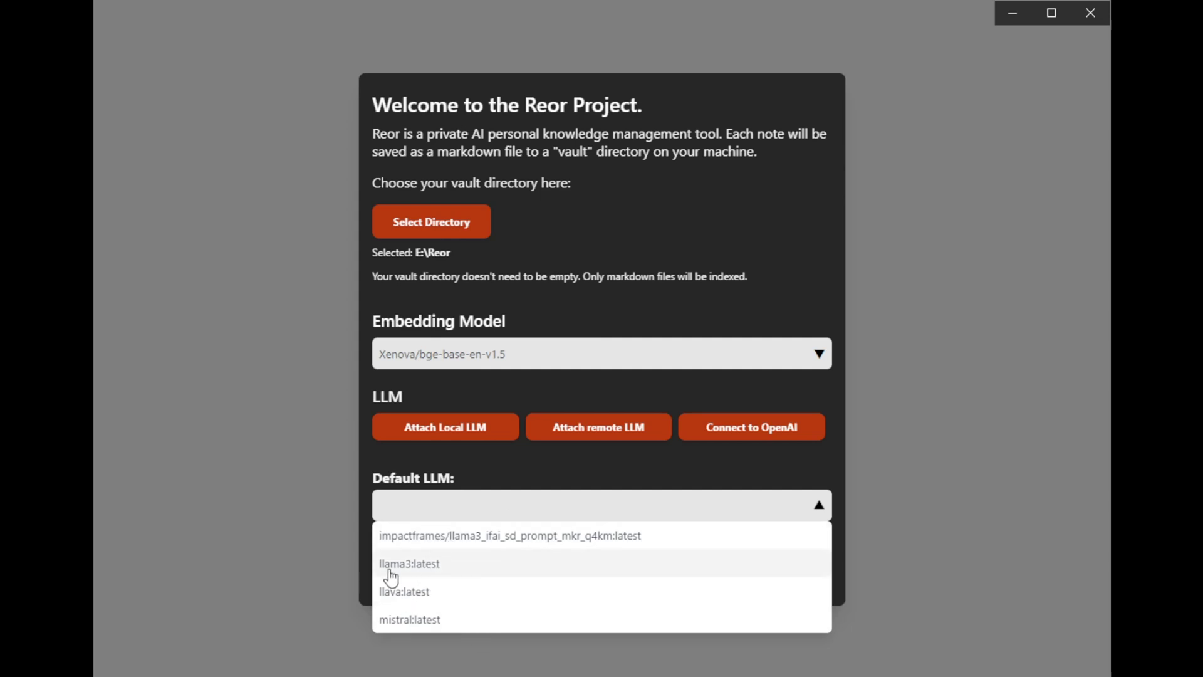
click(439, 564)
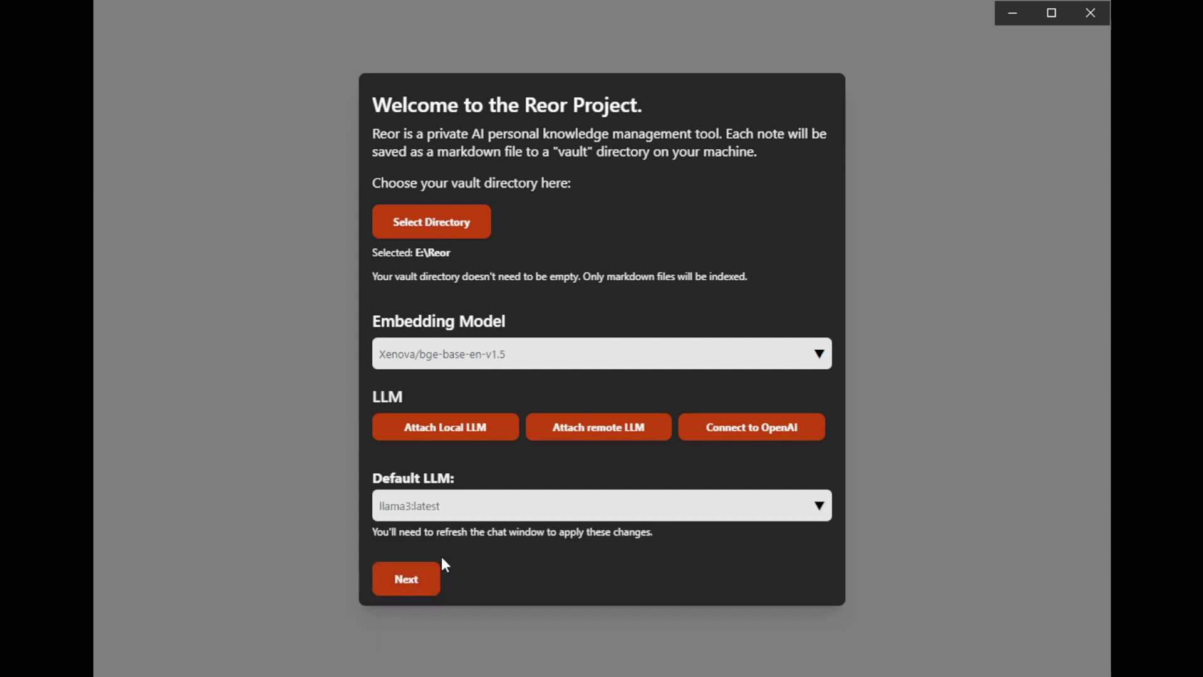
Complete the Reor welcome setup, then display the list of chats
click(415, 583)
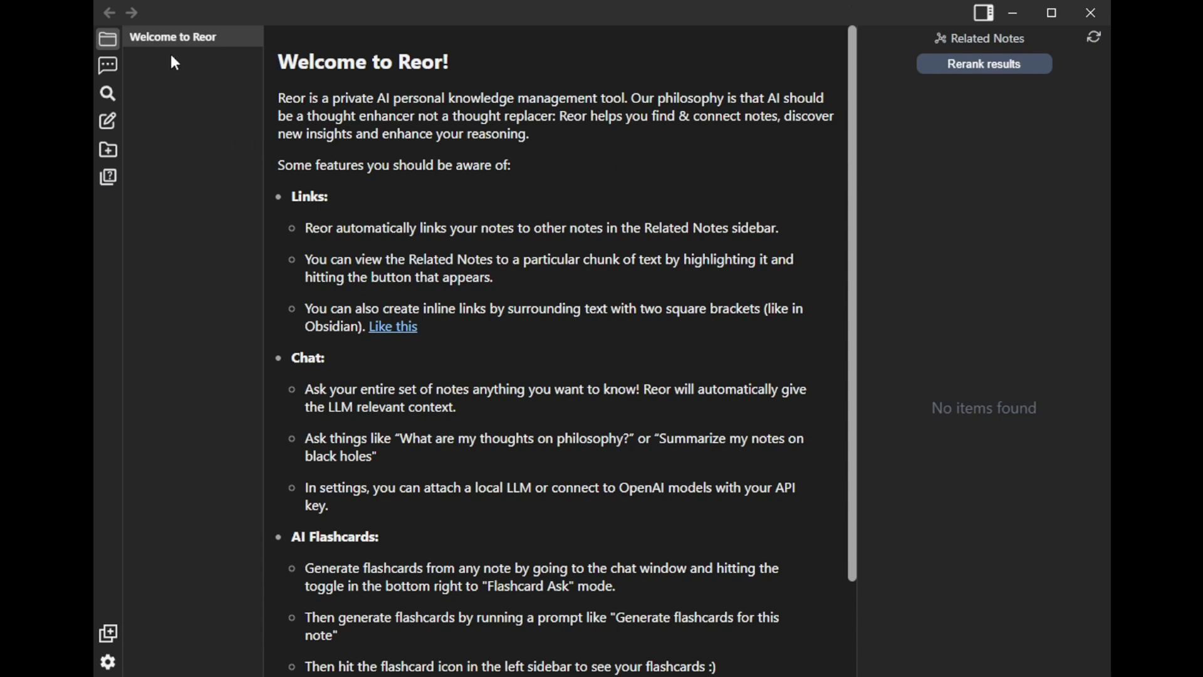
click(106, 67)
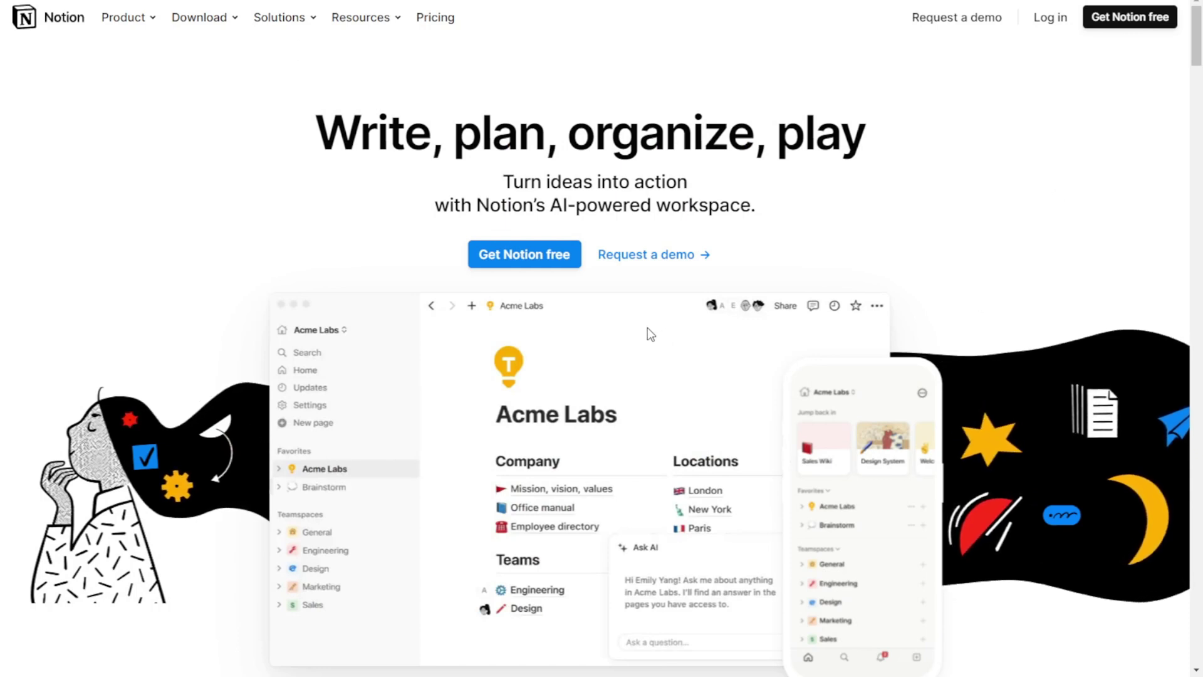
Browse the Notion site's pricing for the Free, Plus, Business and Enterprise plans
scroll(645, 268, down, 3)
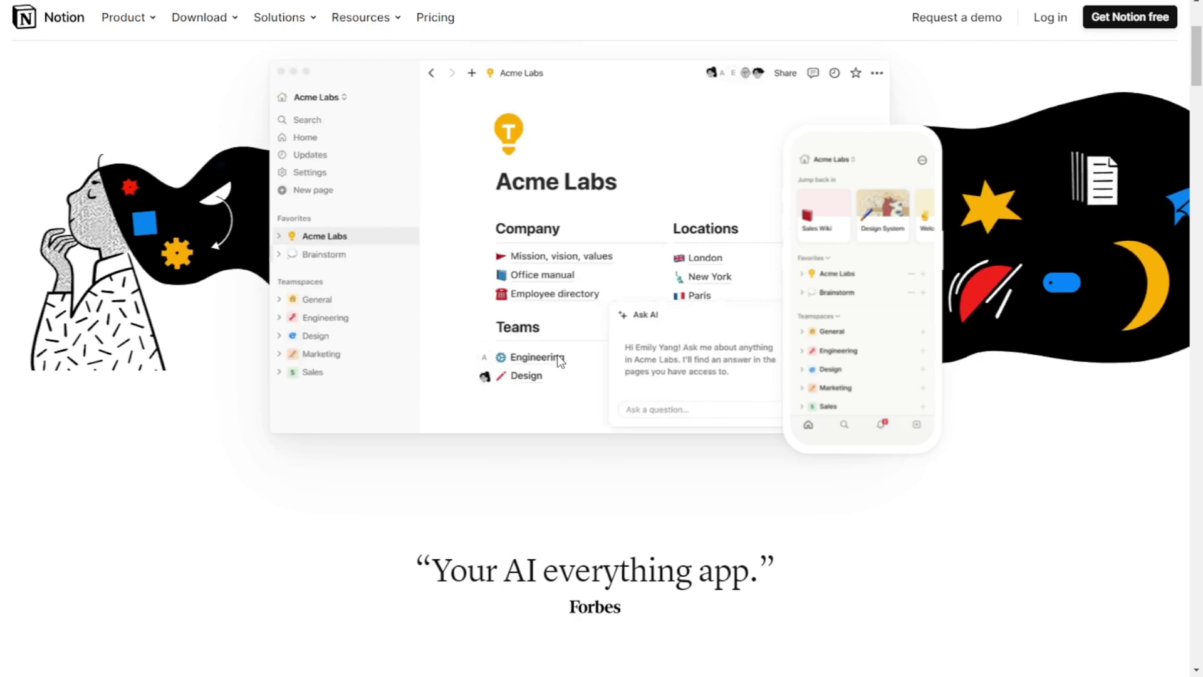
scroll(577, 371, up, 3)
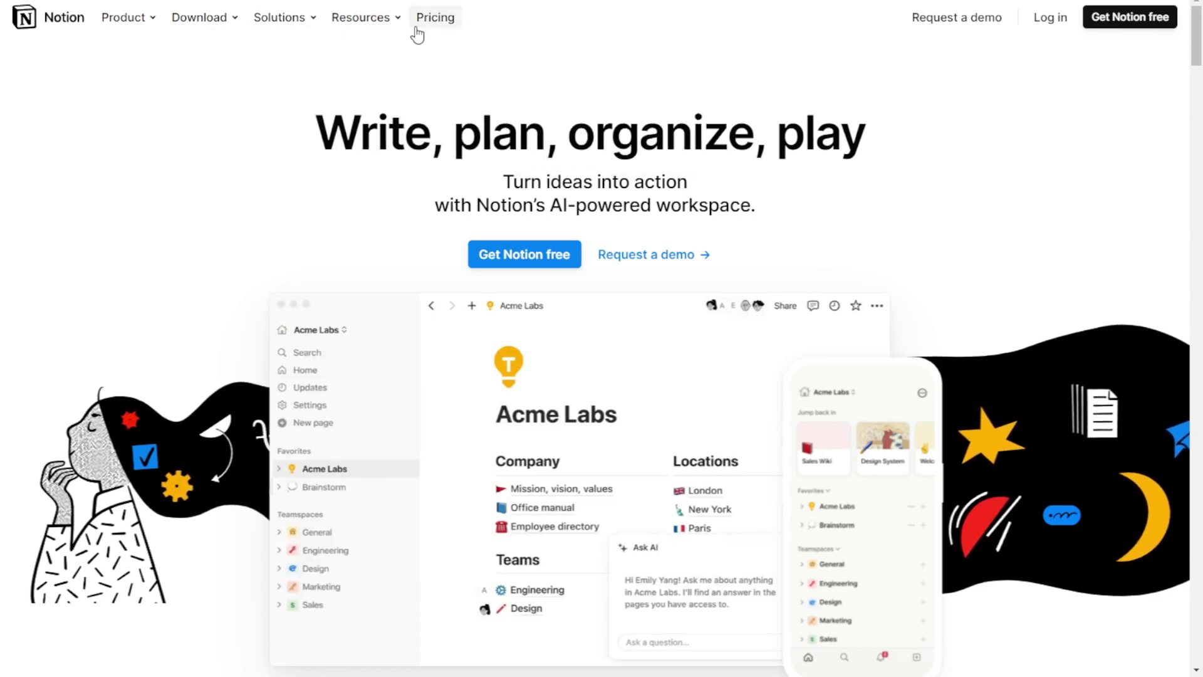
mouse_move(198, 18)
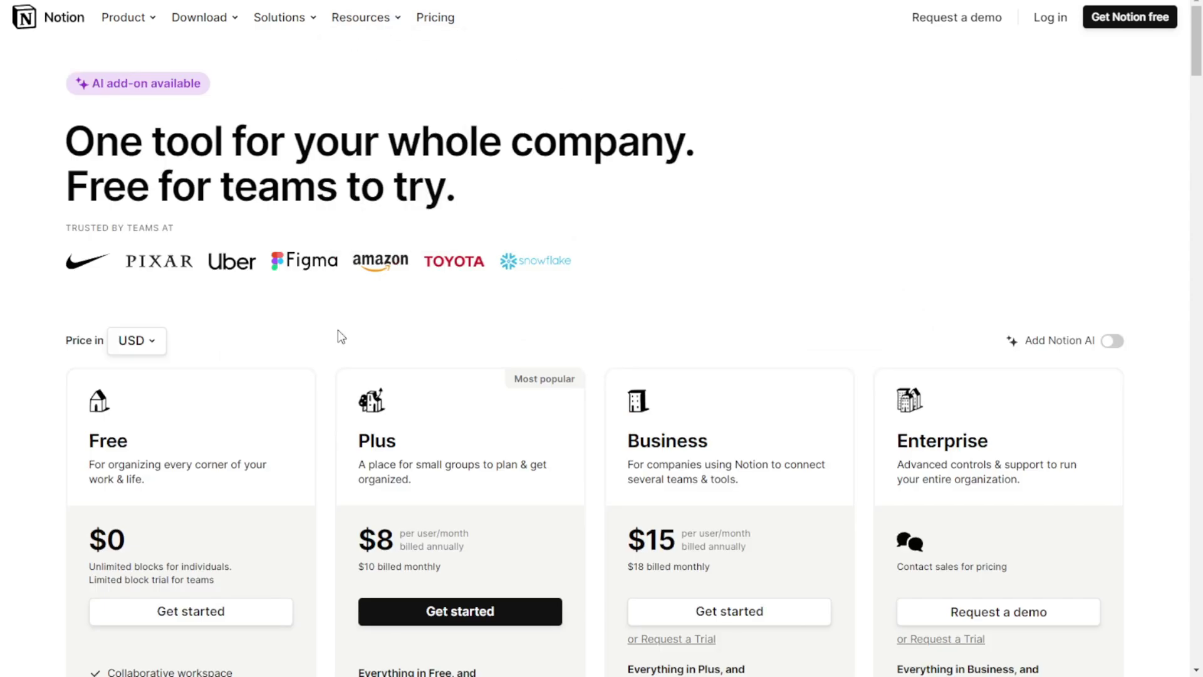
scroll(336, 341, down, 4)
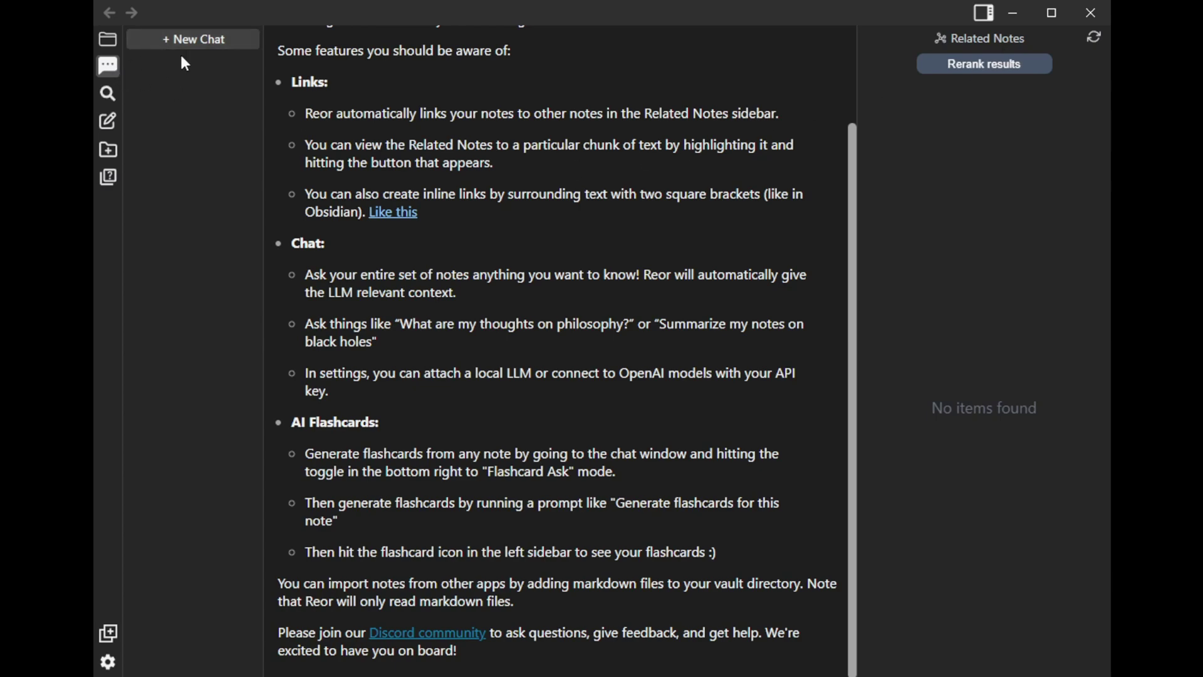
Start a new empty chat with no files in context, ready to ask a question
click(111, 68)
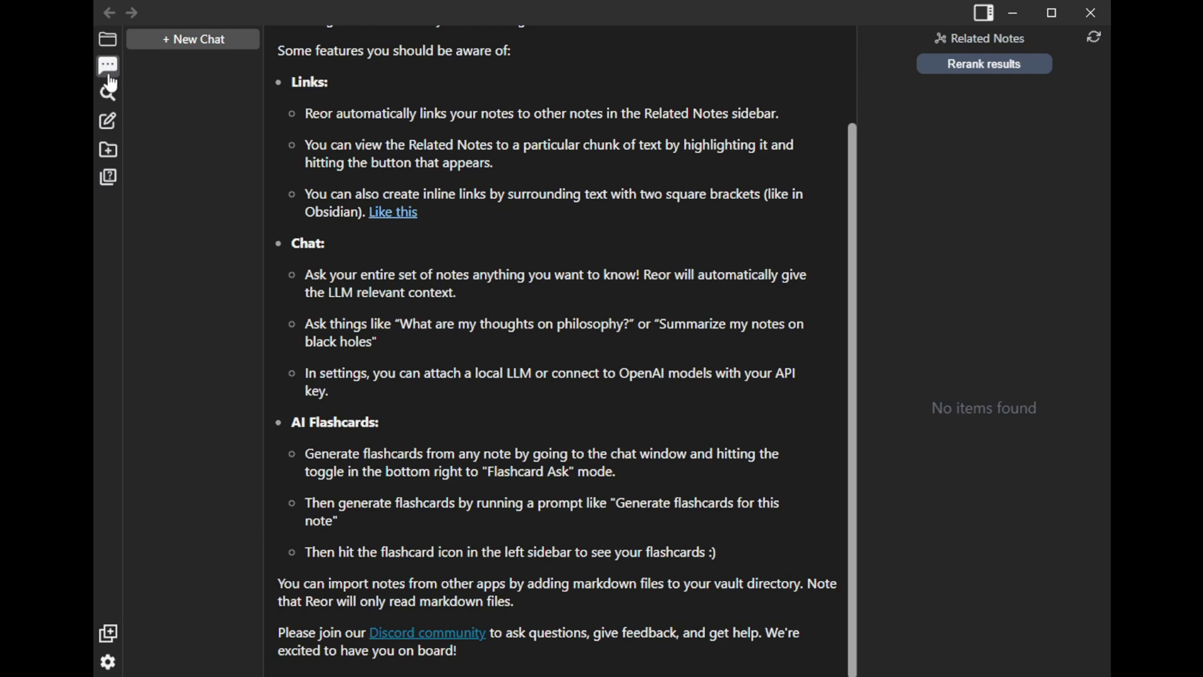
click(197, 45)
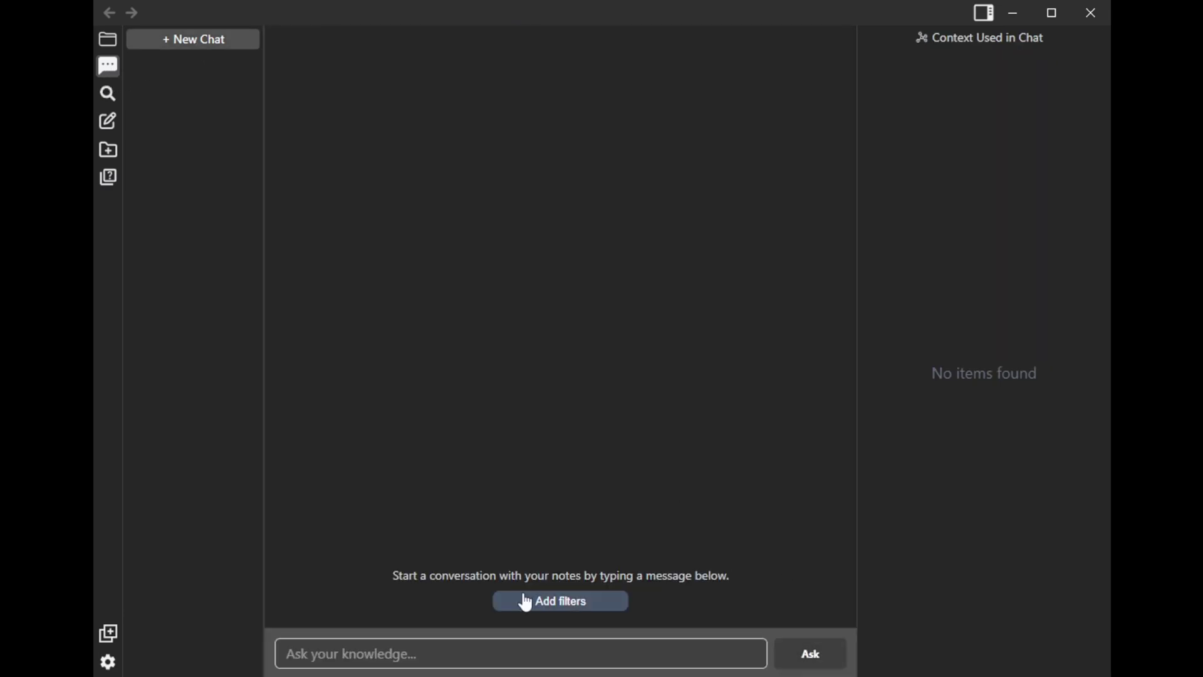
click(333, 647)
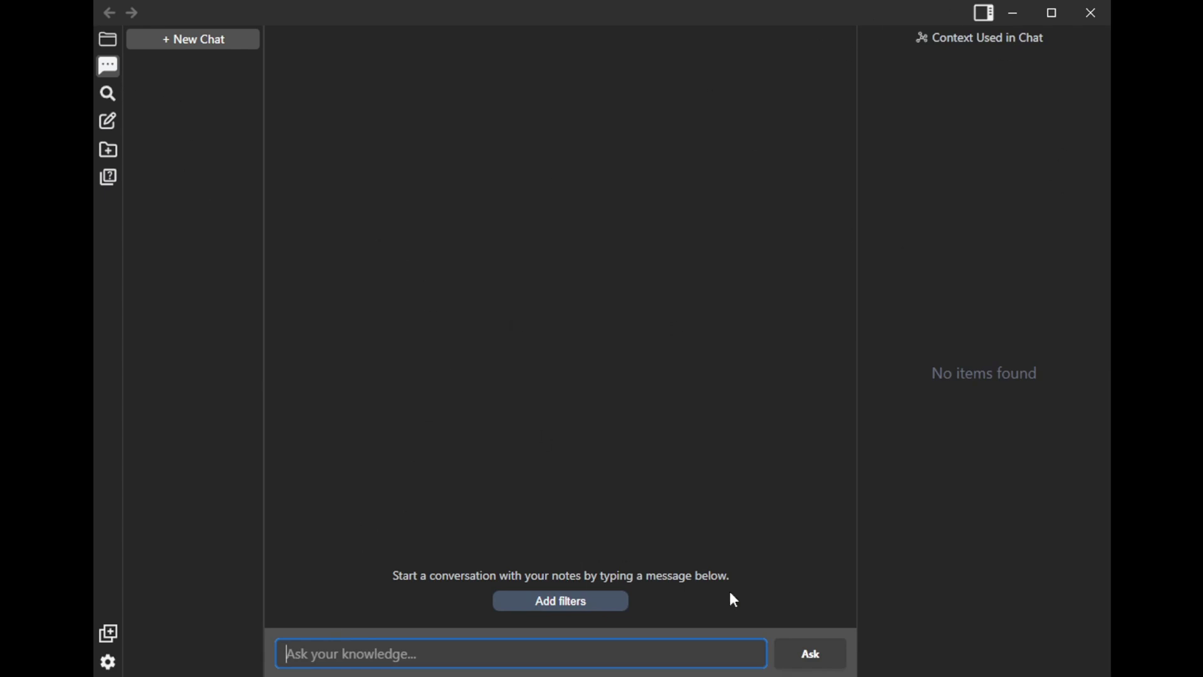
click(552, 607)
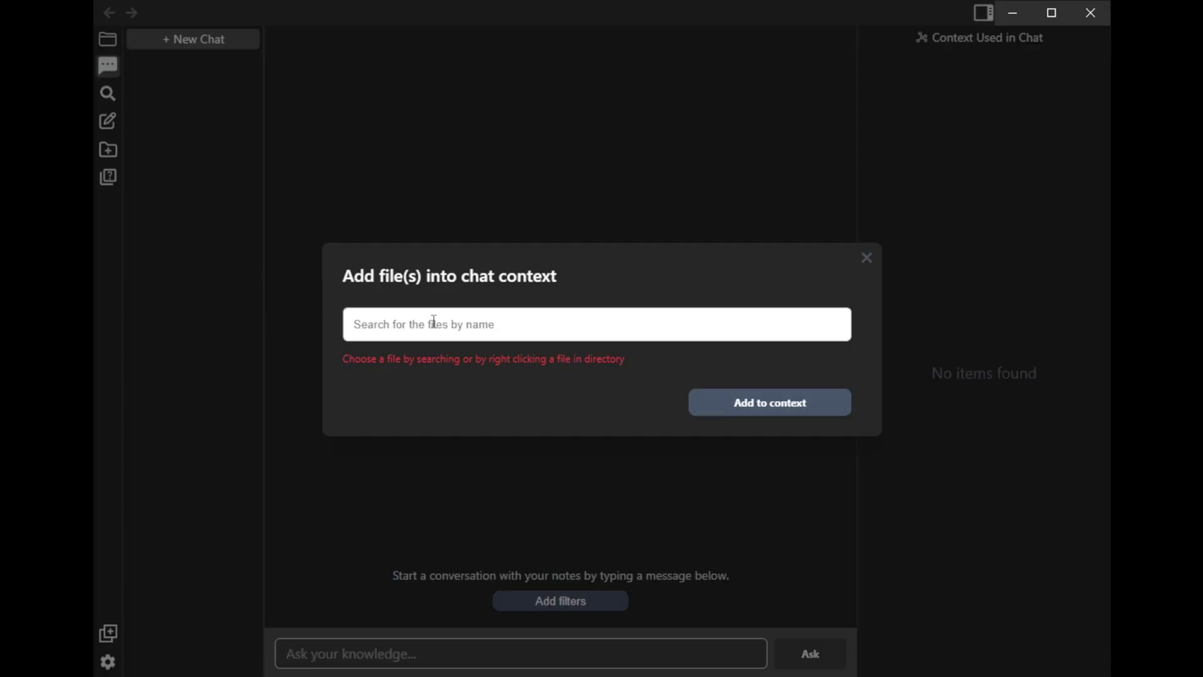
click(352, 654)
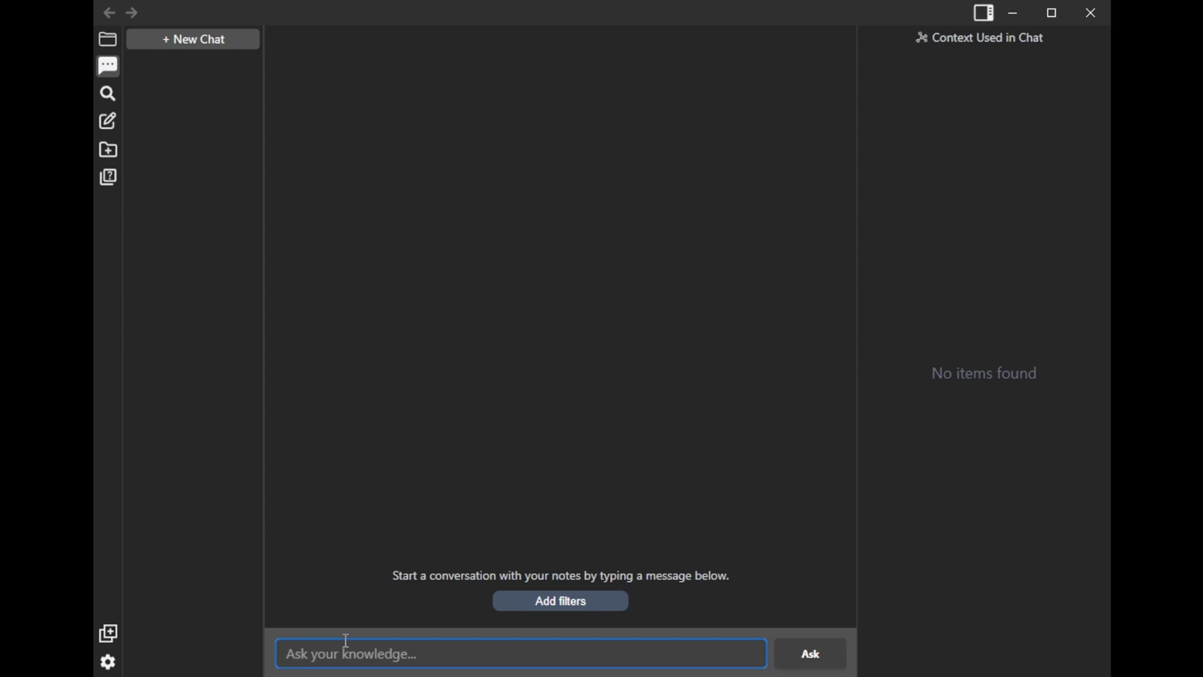
Ask the chat 'hi , what is space?' and select the llama3 answer about types of space
text(hi , what is space?)
key(Return)
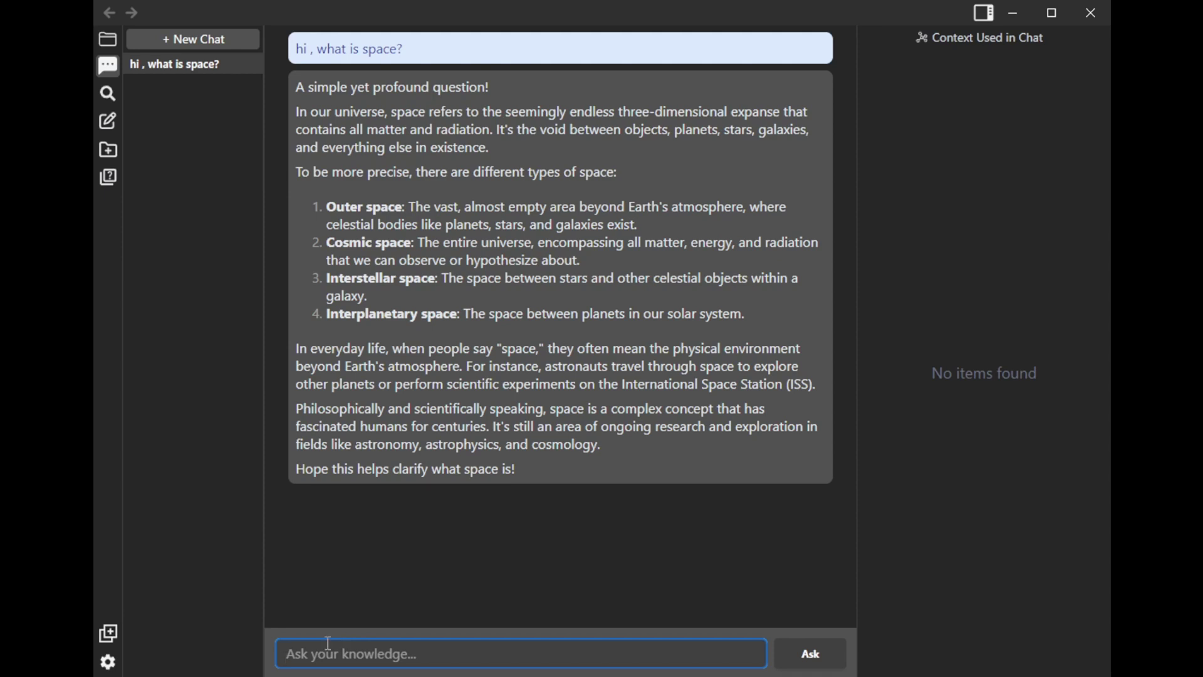
drag(524, 471, 261, 85)
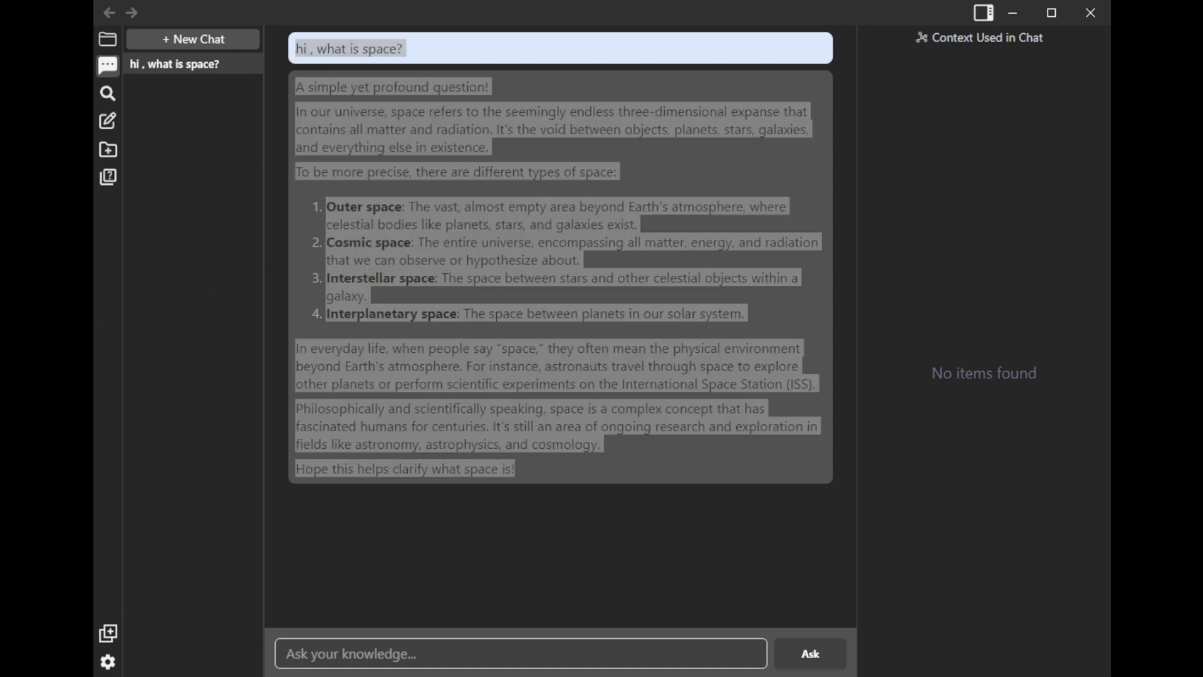
click(938, 365)
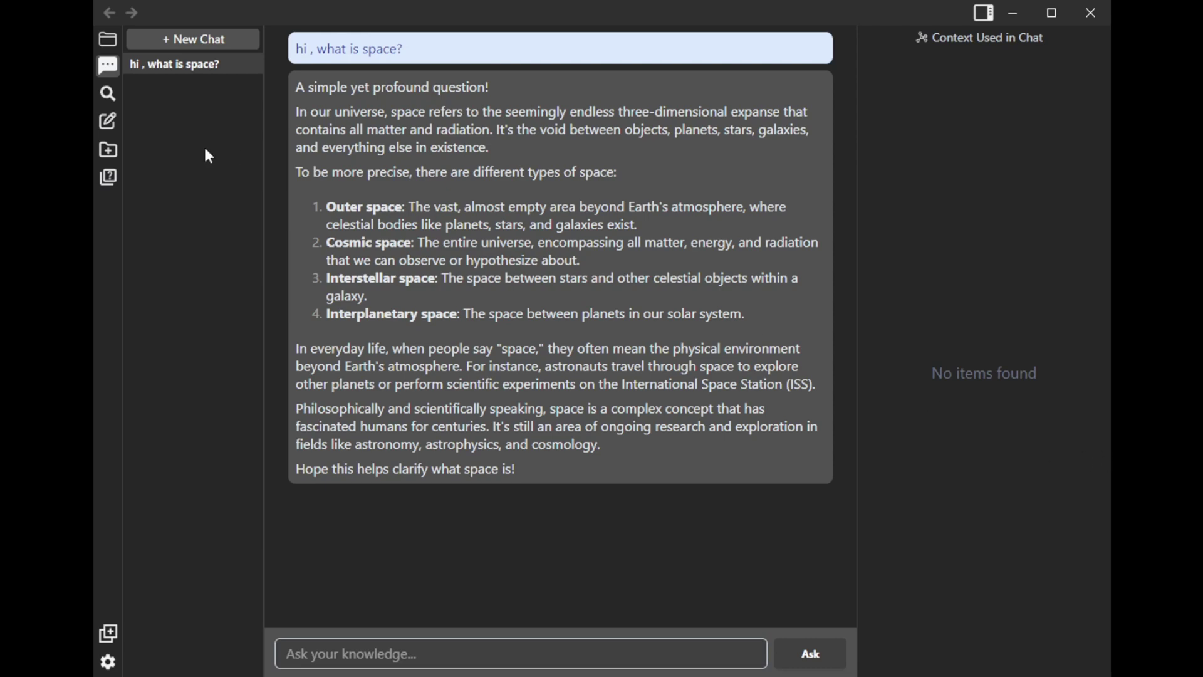
click(108, 93)
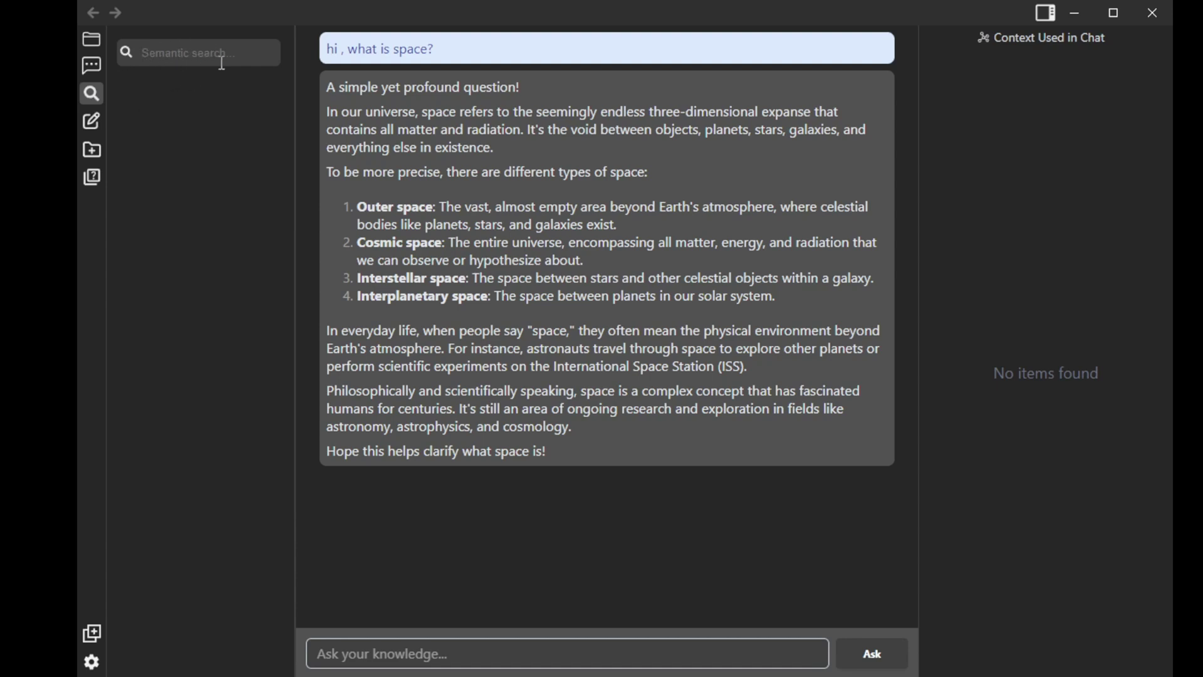
Create a new note named 'AI Business Idea'
click(95, 128)
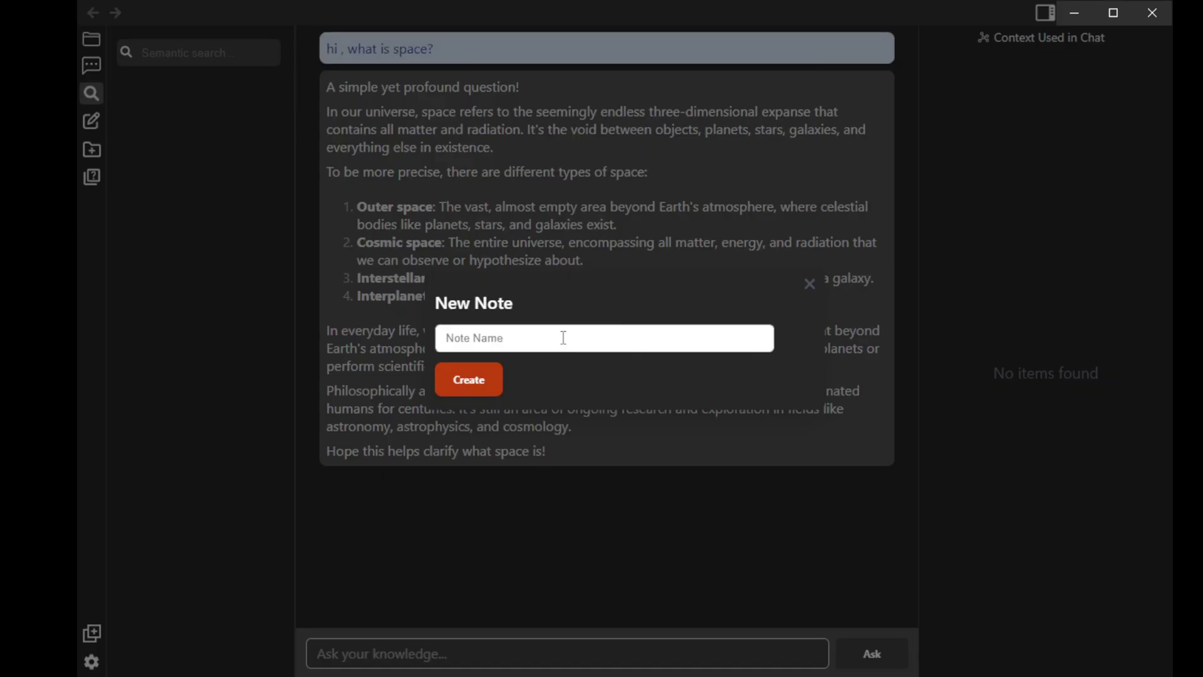
click(542, 339)
text(AI Business Idea)
click(470, 377)
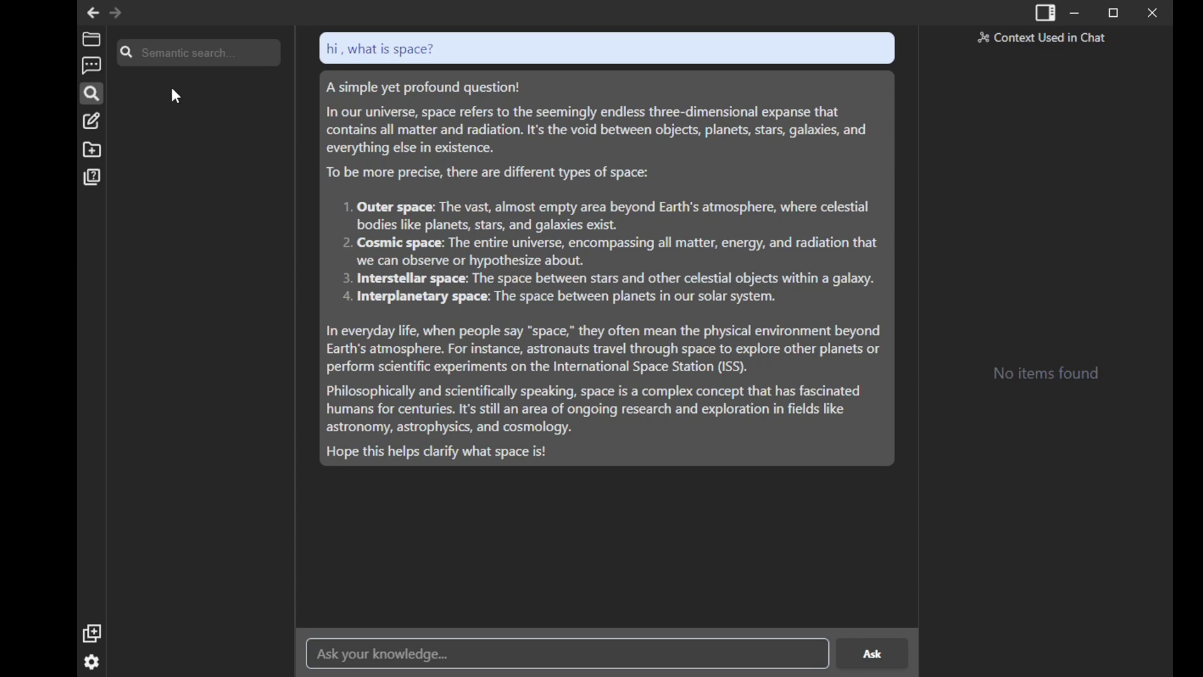
click(92, 121)
click(1100, 45)
Create a folder called 'Brain storm Ideas' in the vault's file list
click(92, 149)
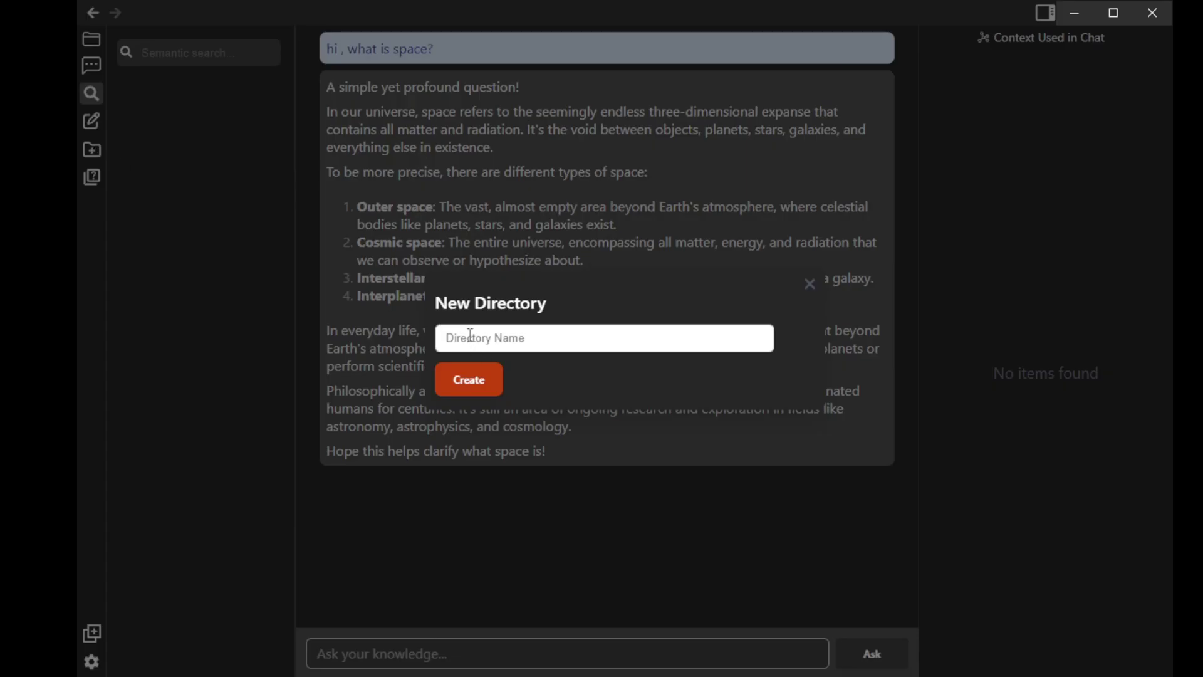
text(Brain storm Ideas)
click(493, 386)
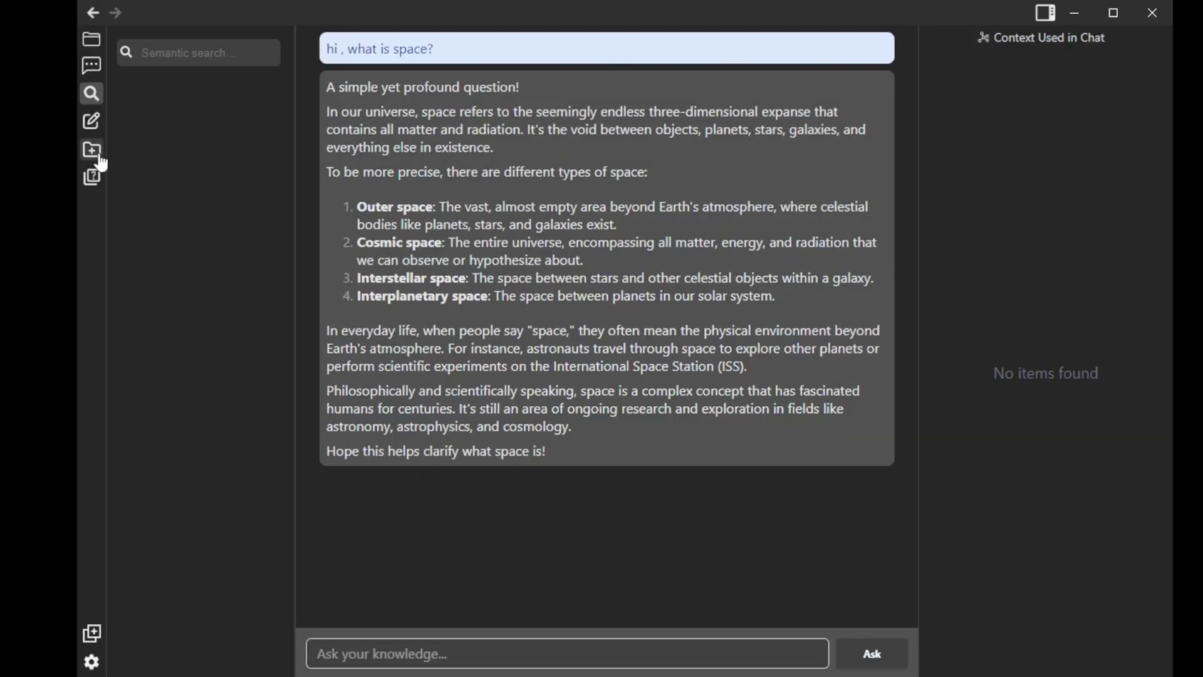
Open the AI Business Idea note from the Files list next to the Brain storm Ideas folder
click(92, 39)
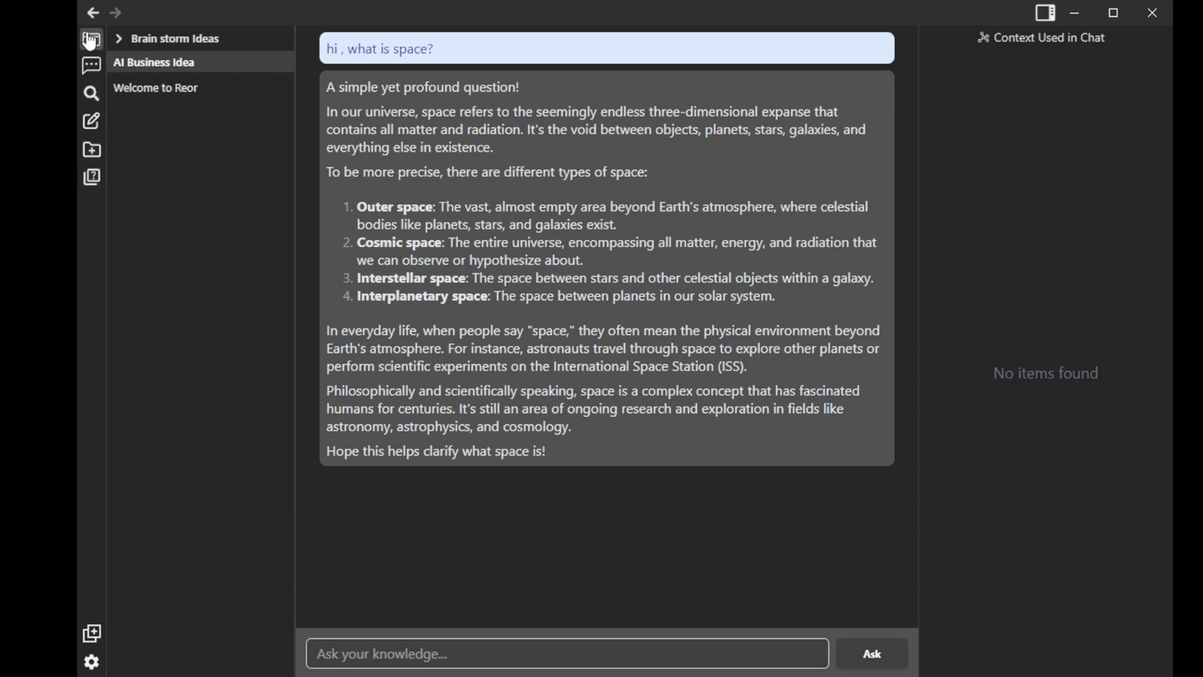
click(191, 41)
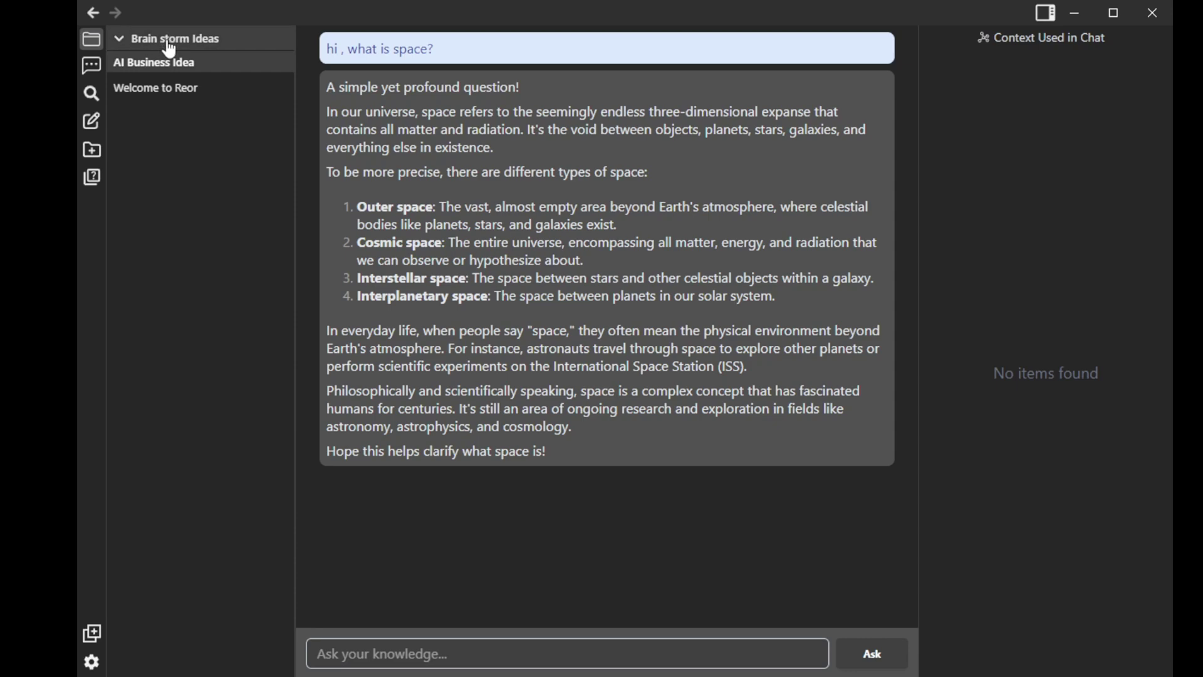
click(166, 44)
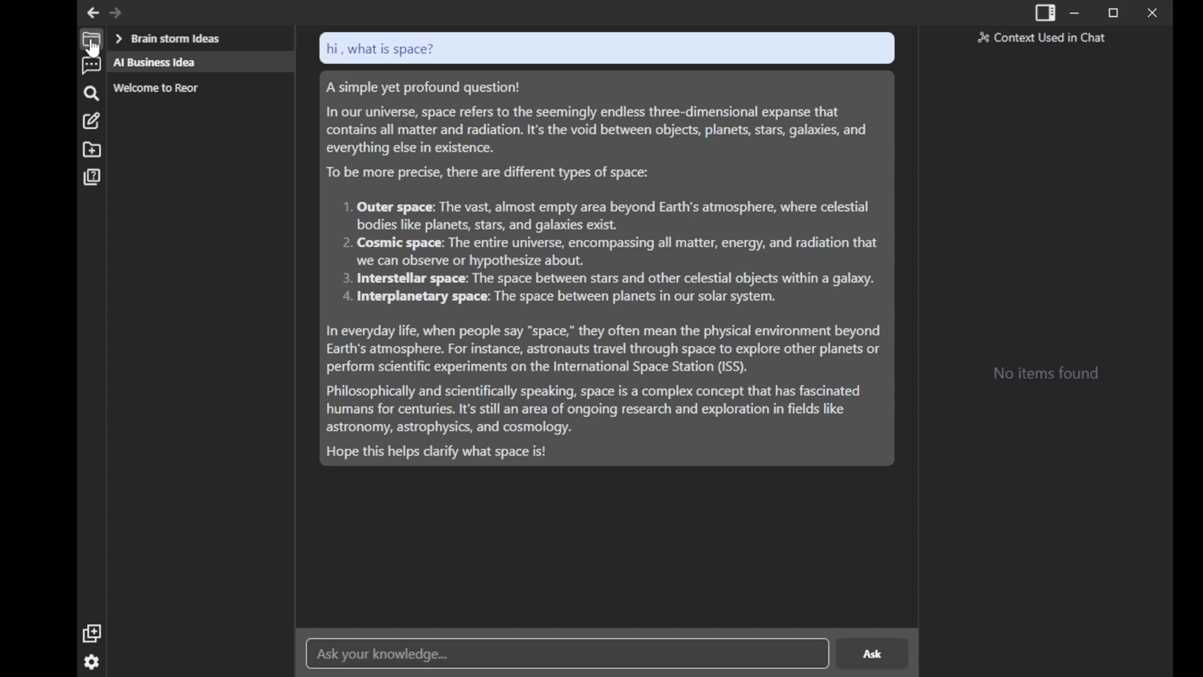
click(129, 44)
click(141, 45)
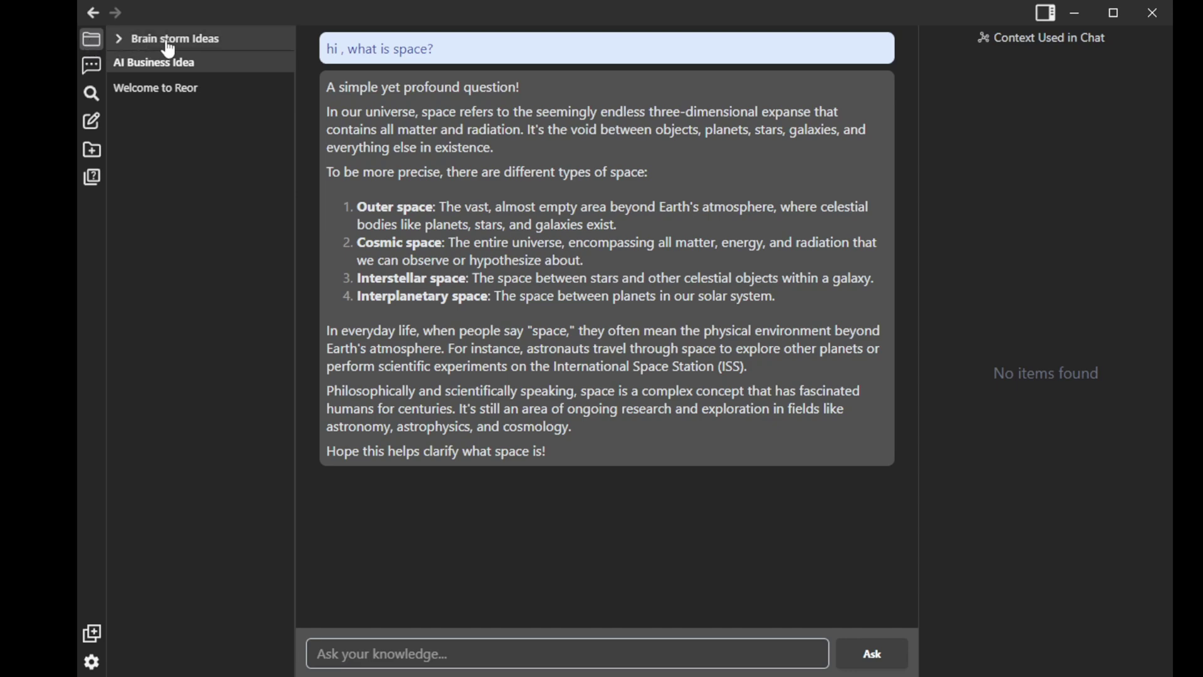
click(139, 69)
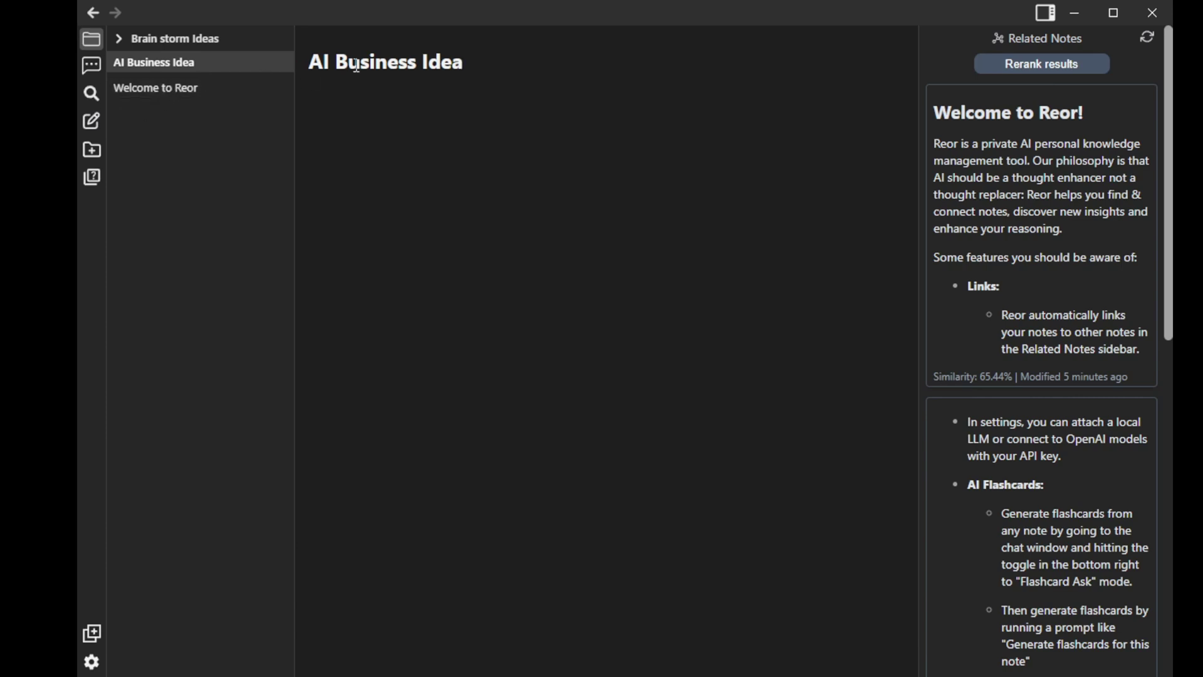
drag(317, 66, 491, 67)
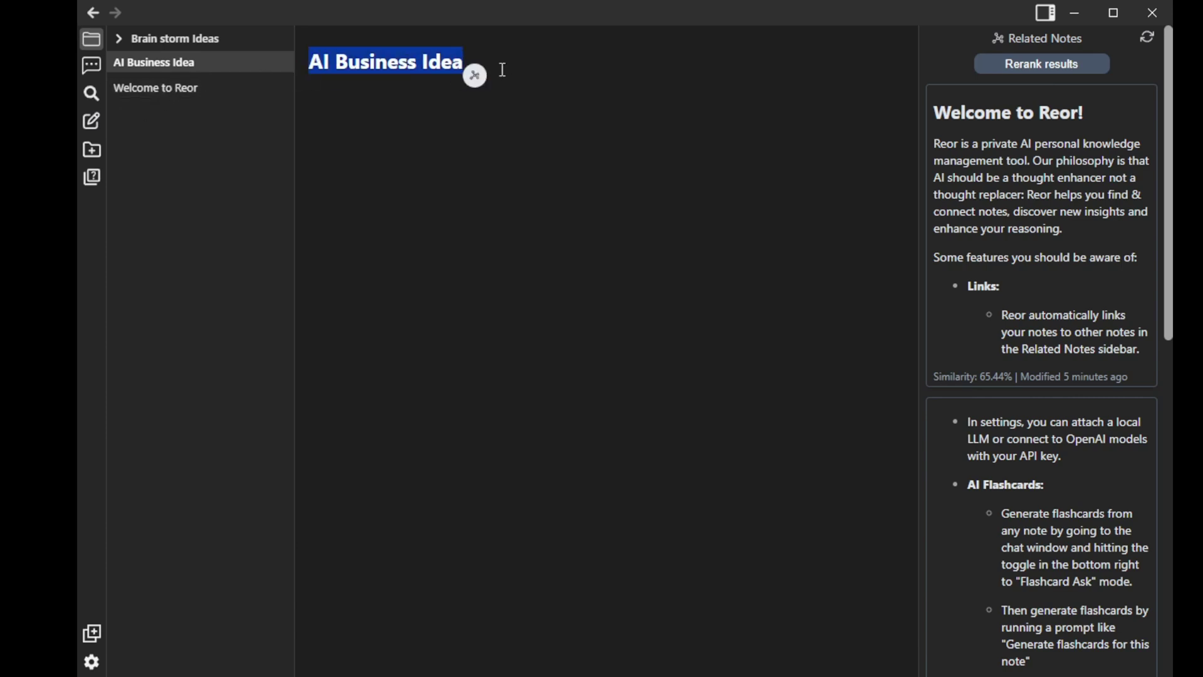
click(159, 111)
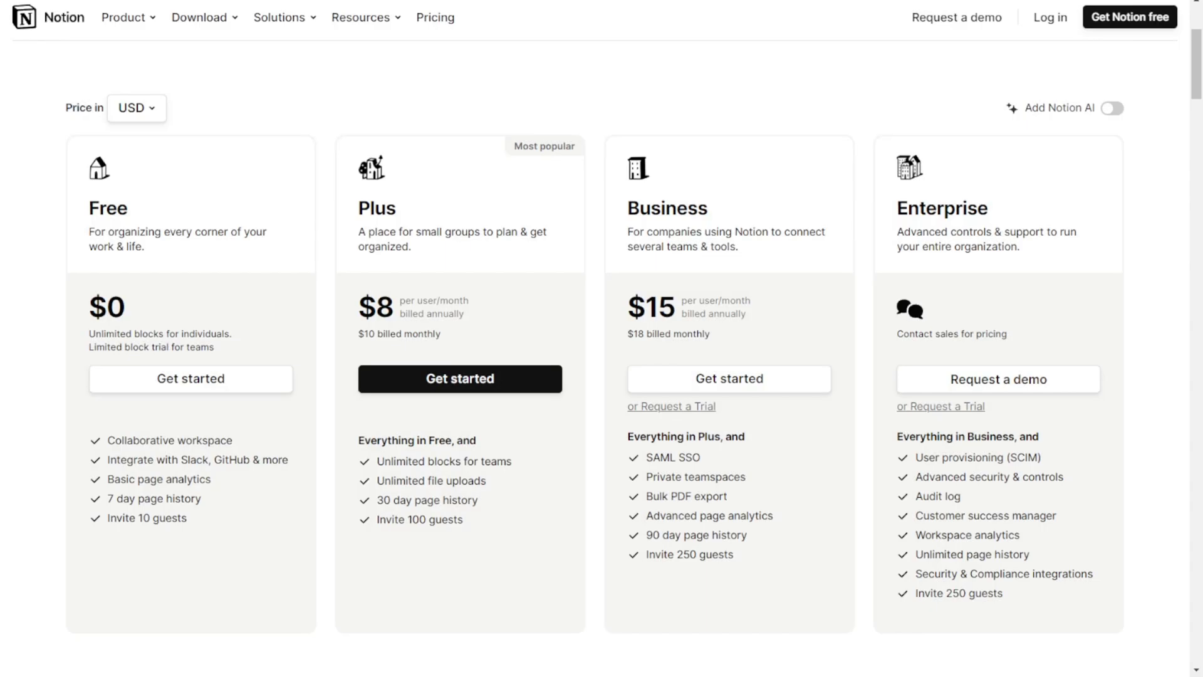
Search Google for 'What is trending AI in 2024?'
key(ctrl+l)
text(What is trending AI in 2024?)
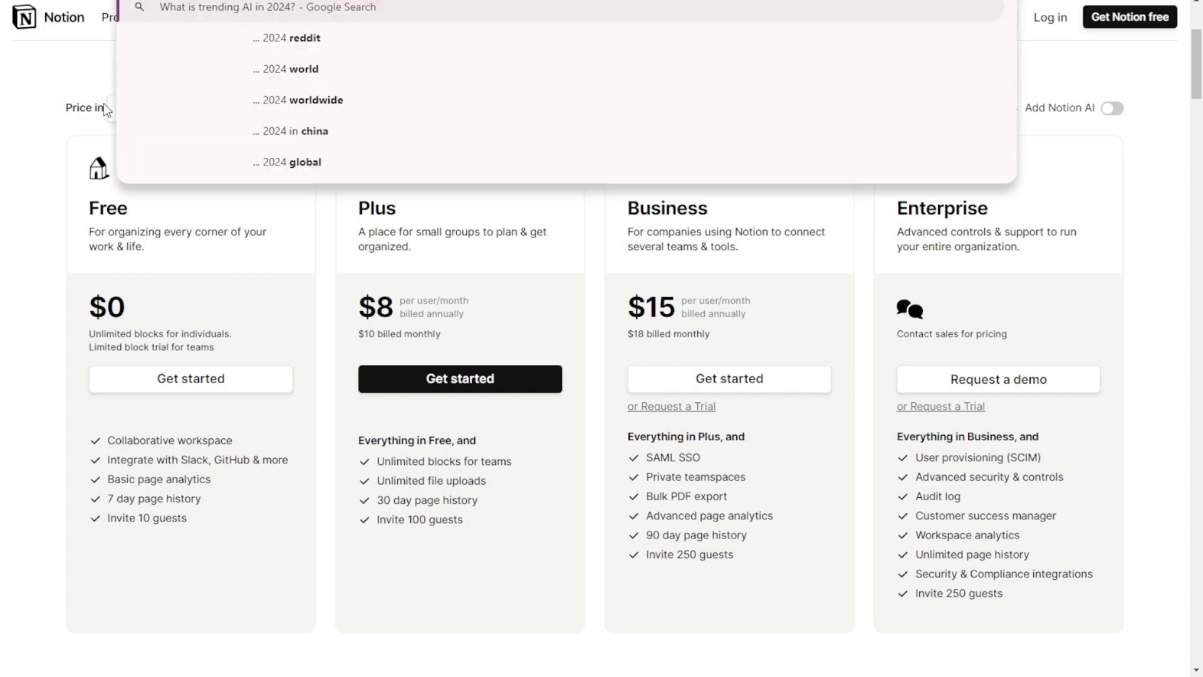
text(google)
key(Return)
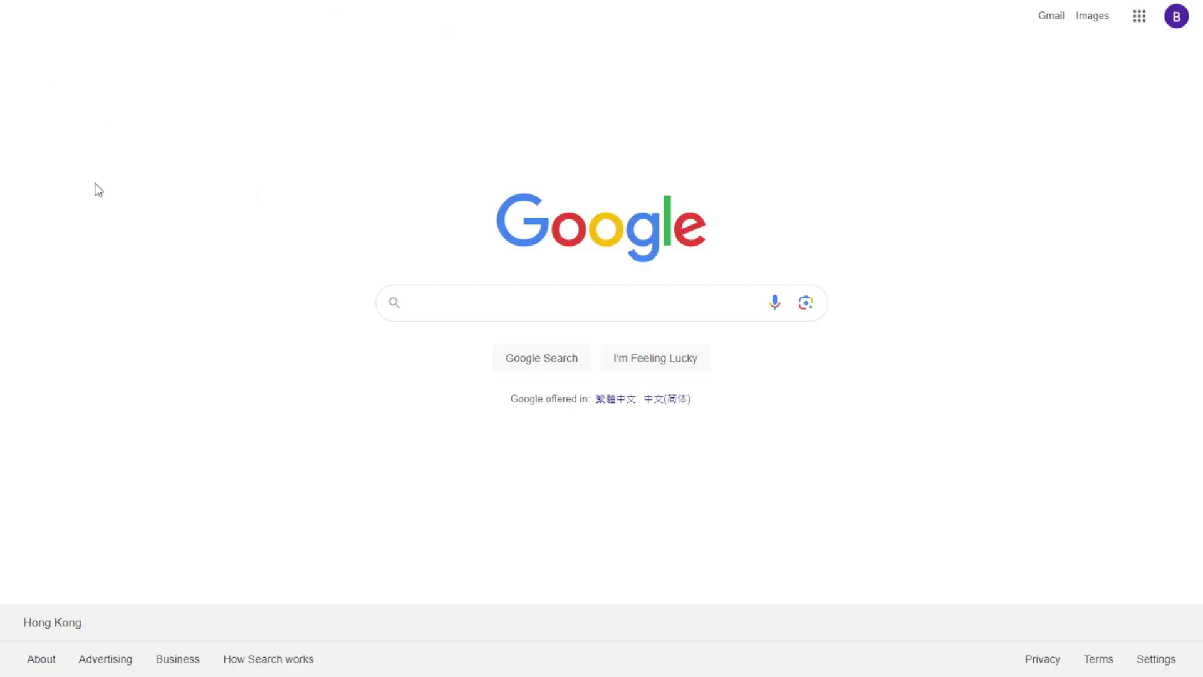
click(483, 295)
text(What is trending AI in 2024?)
key(Return)
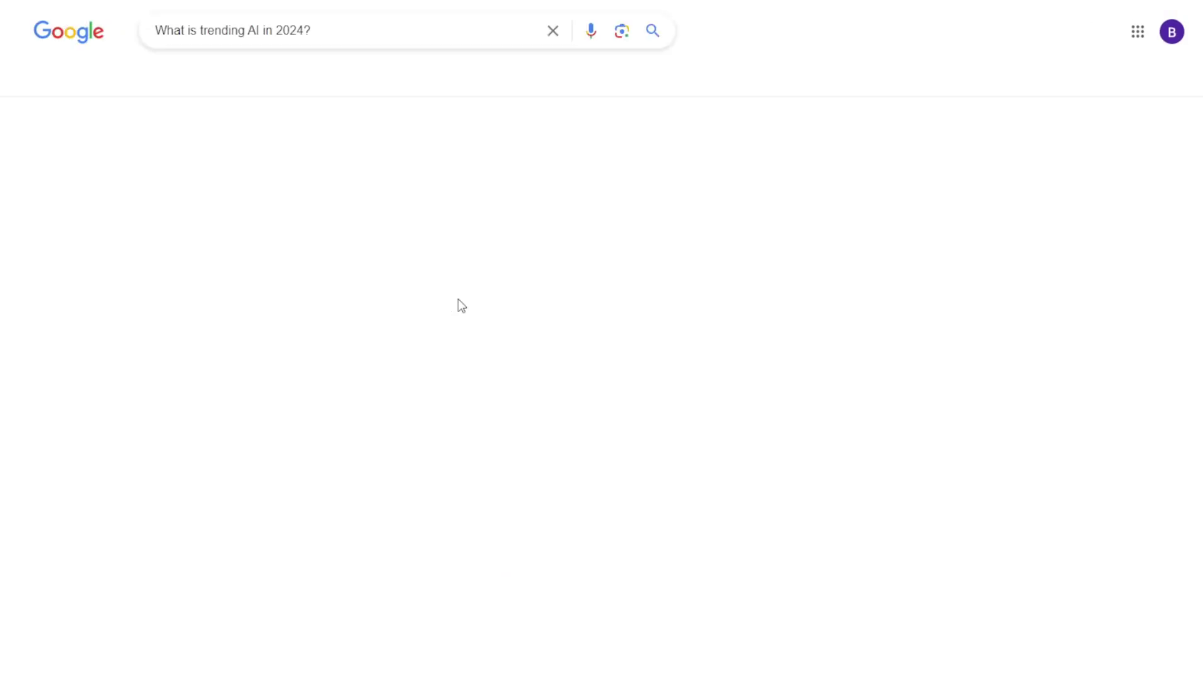
Open IBM's 2024 AI trends article and select its first two paragraphs
scroll(682, 271, down, 5)
click(462, 238)
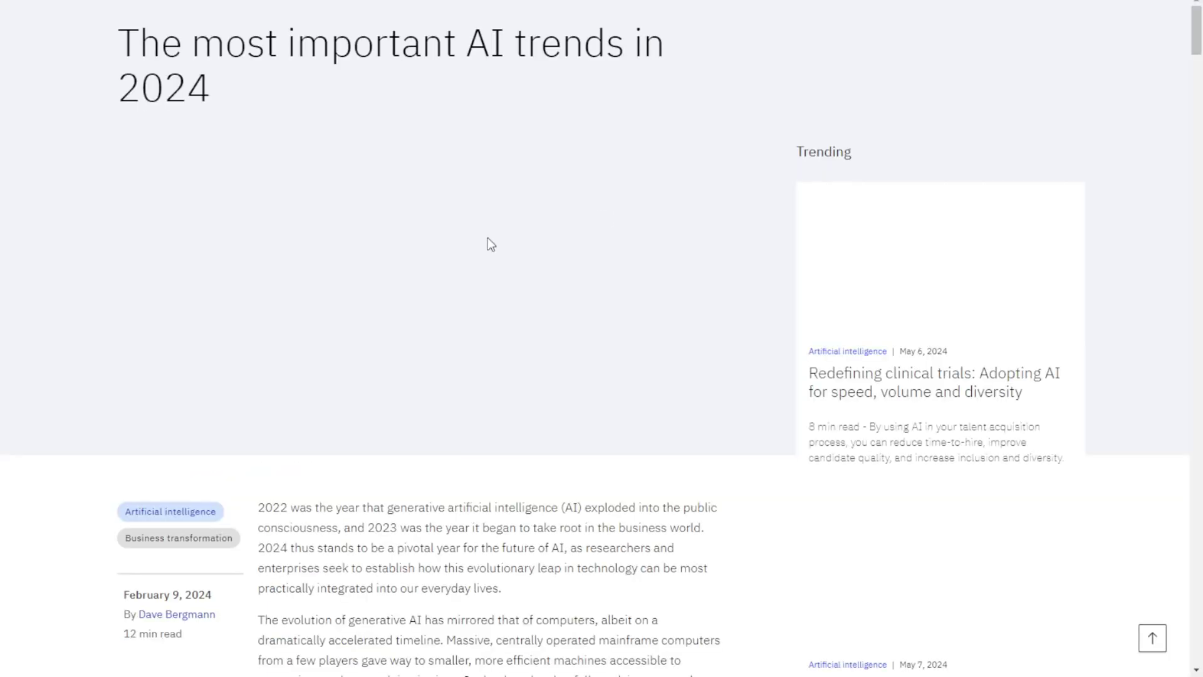
scroll(288, 294, down, 5)
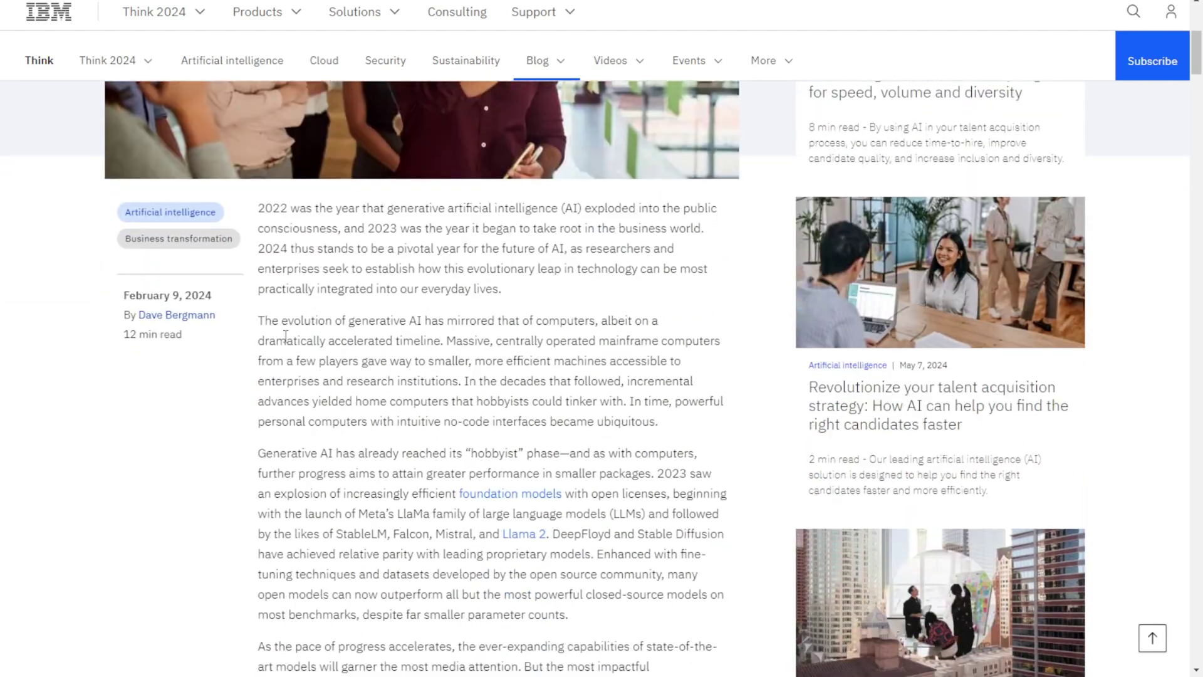
drag(255, 213, 696, 439)
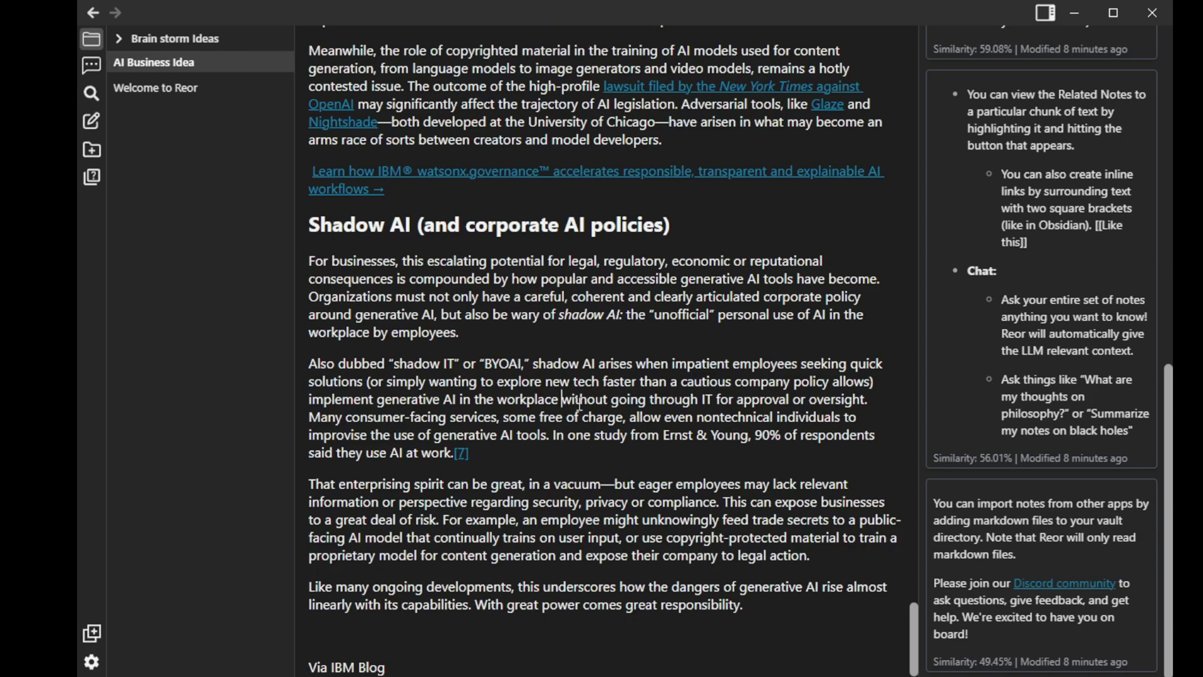
Scroll back up through the pasted IBM trends article in the AI Business Idea note
scroll(690, 388, up, 20)
scroll(690, 389, up, 5)
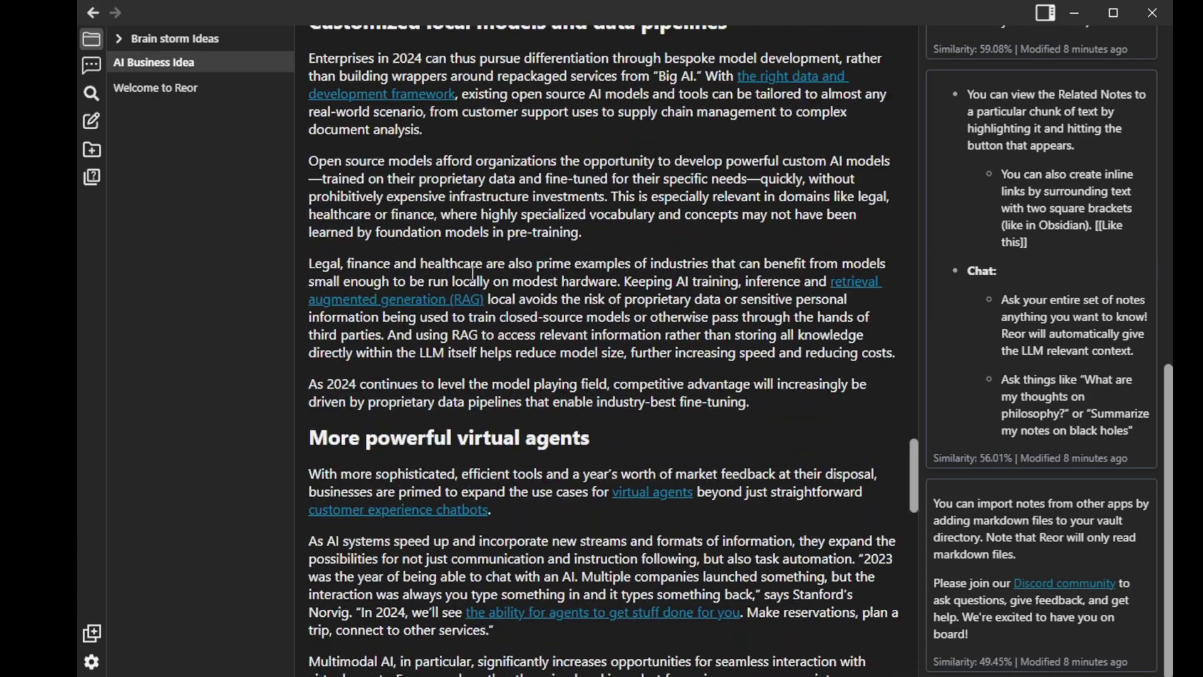
scroll(451, 314, up, 20)
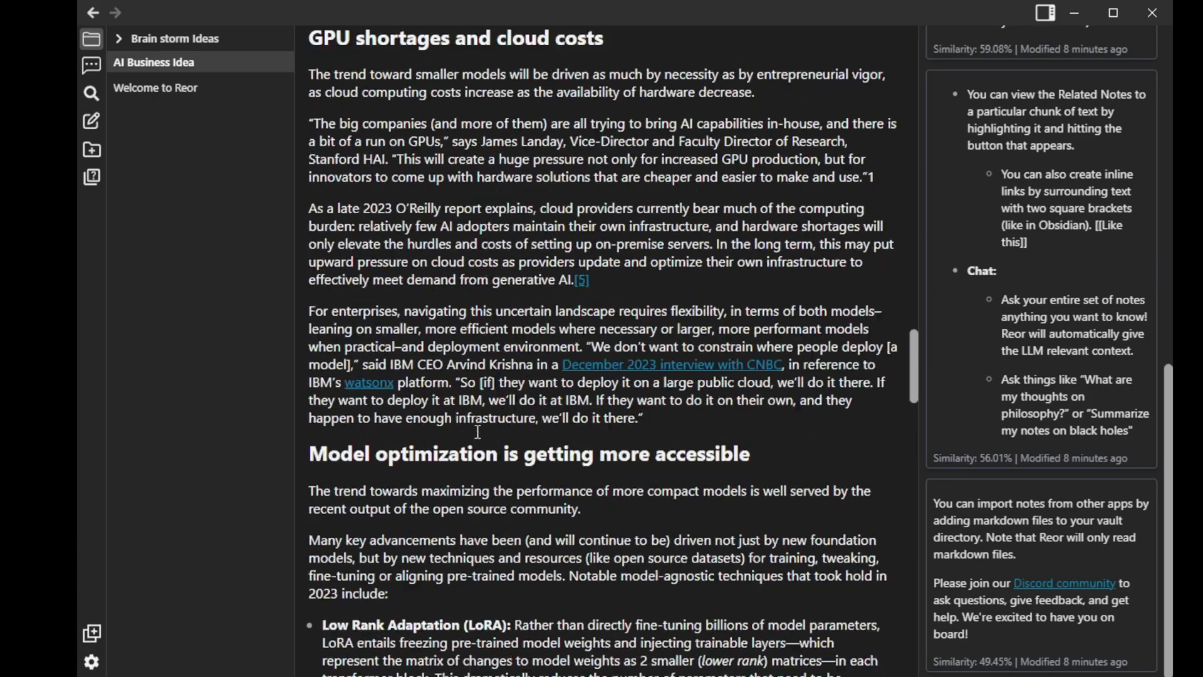
scroll(457, 414, up, 20)
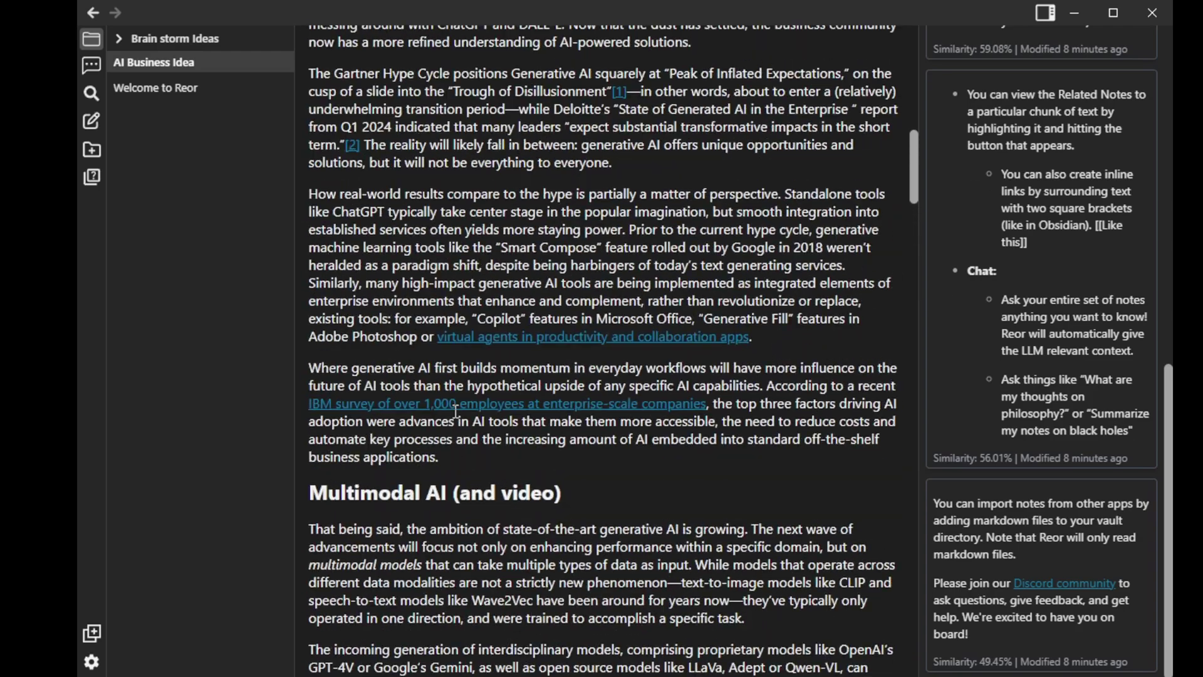
scroll(470, 407, up, 4)
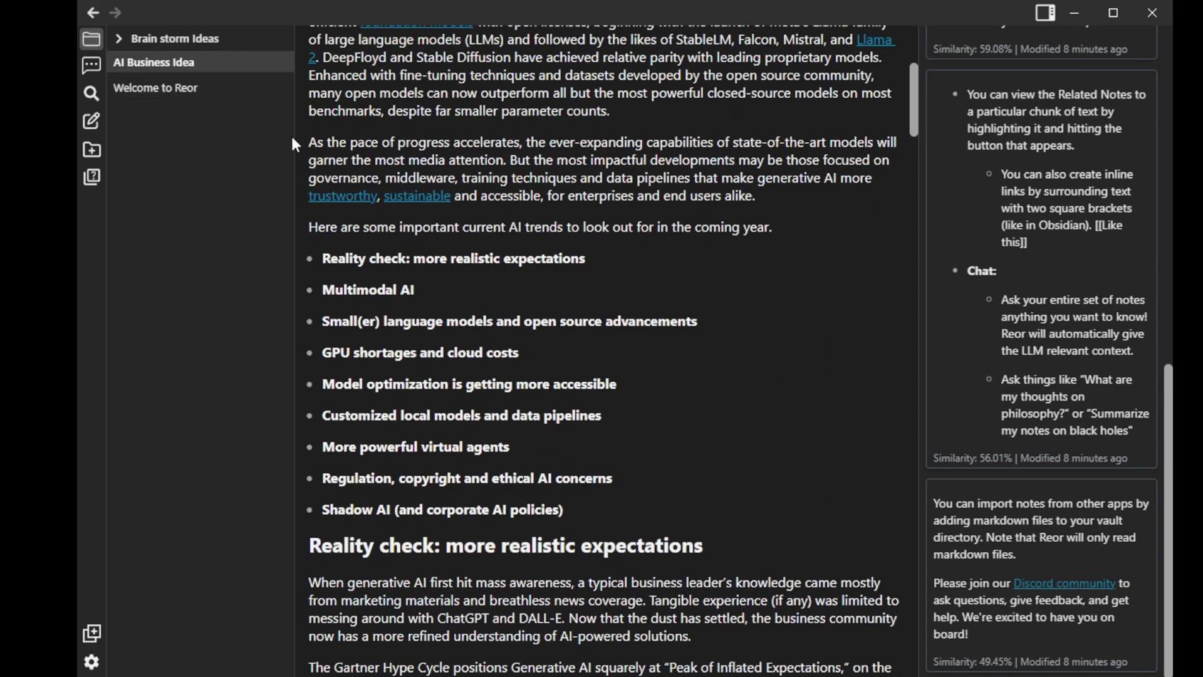
scroll(309, 162, up, 3)
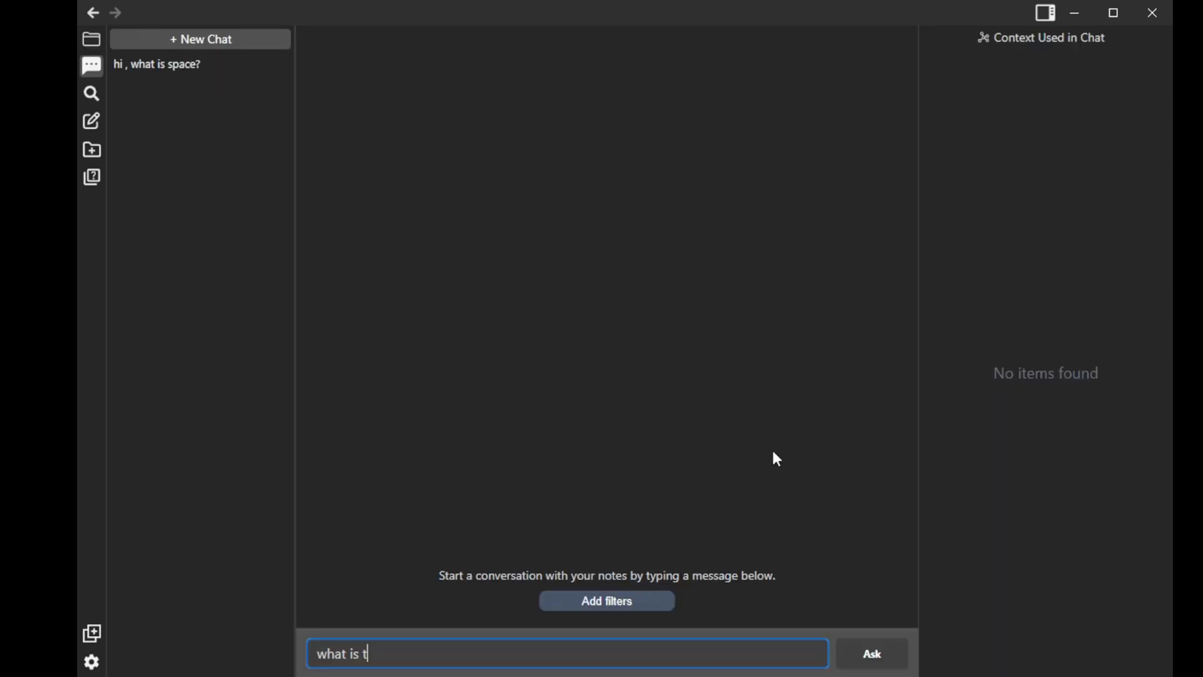
Ask 'what is the trending AI ?' and review the Generative AI answer and its context cards
text(he trending AI ?)
key(Return)
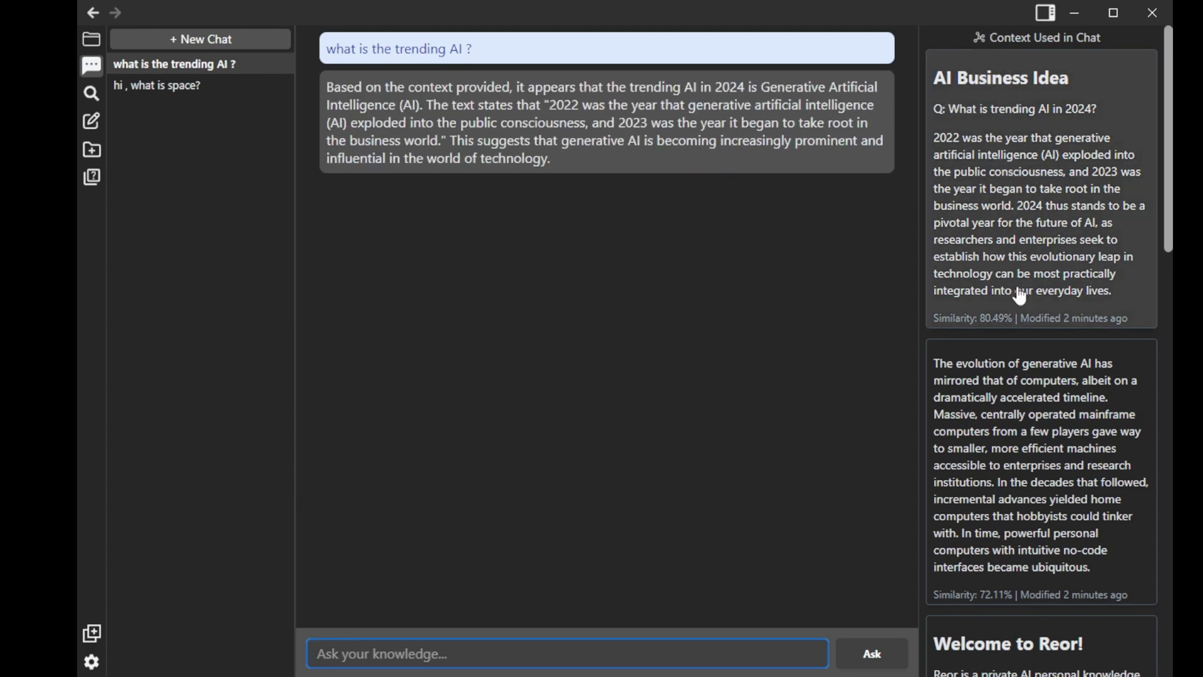
scroll(1003, 442, down, 3)
scroll(984, 351, up, 3)
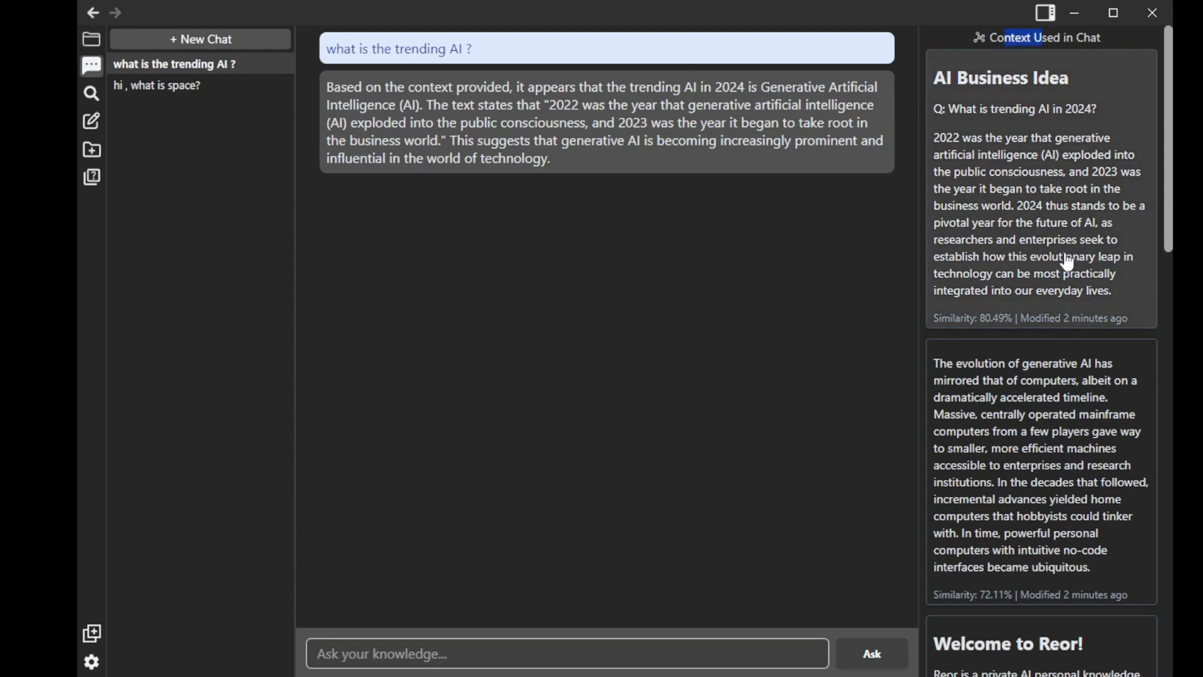
scroll(1080, 447, down, 1)
scroll(1091, 395, down, 2)
scroll(1034, 370, up, 3)
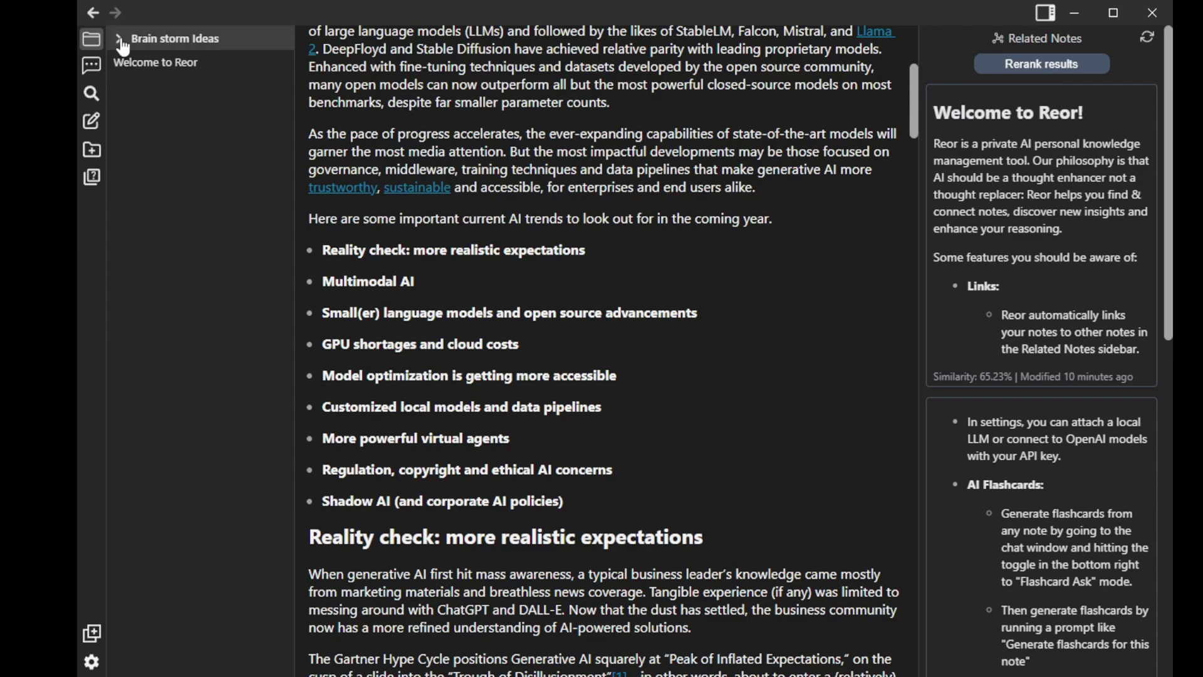
Reopen the saved 'what is the trending AI ?' chat to see its AI Business Idea context sources
click(91, 66)
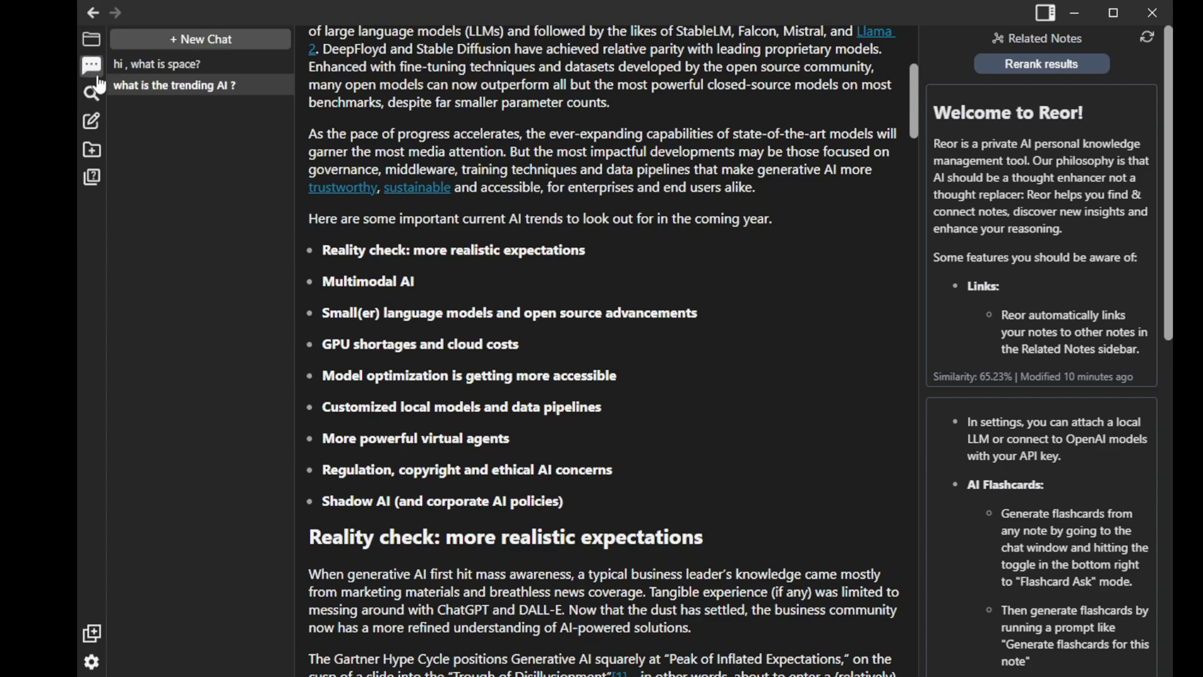
click(201, 89)
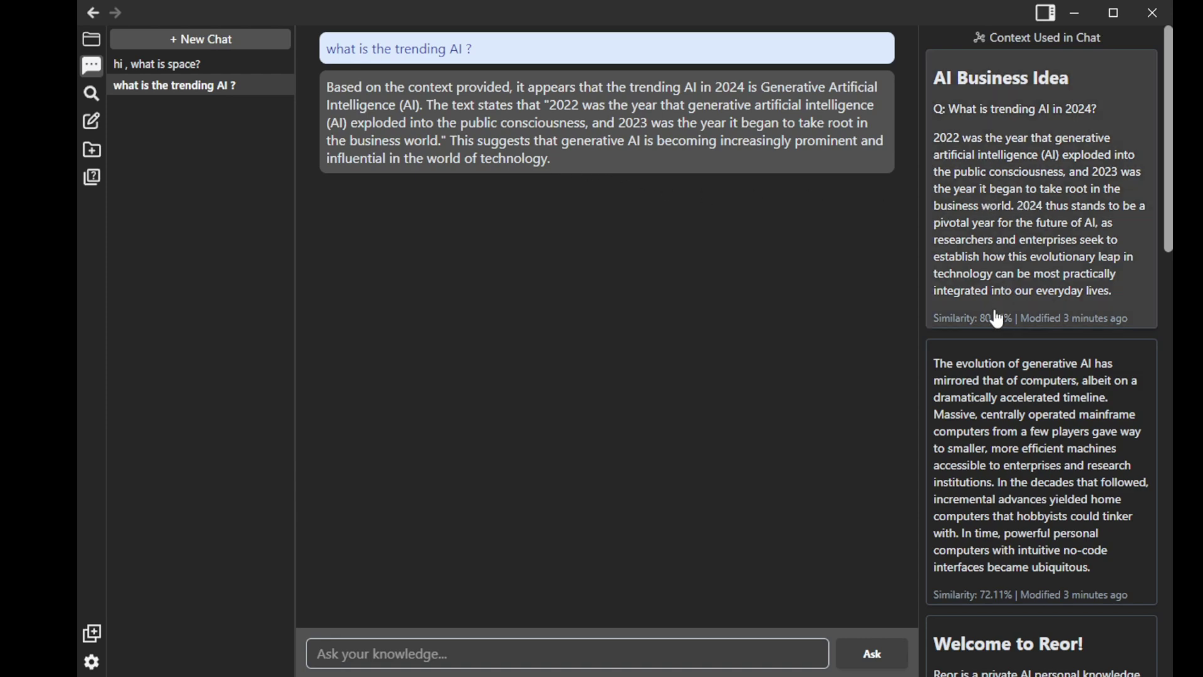
click(997, 320)
drag(314, 129, 863, 282)
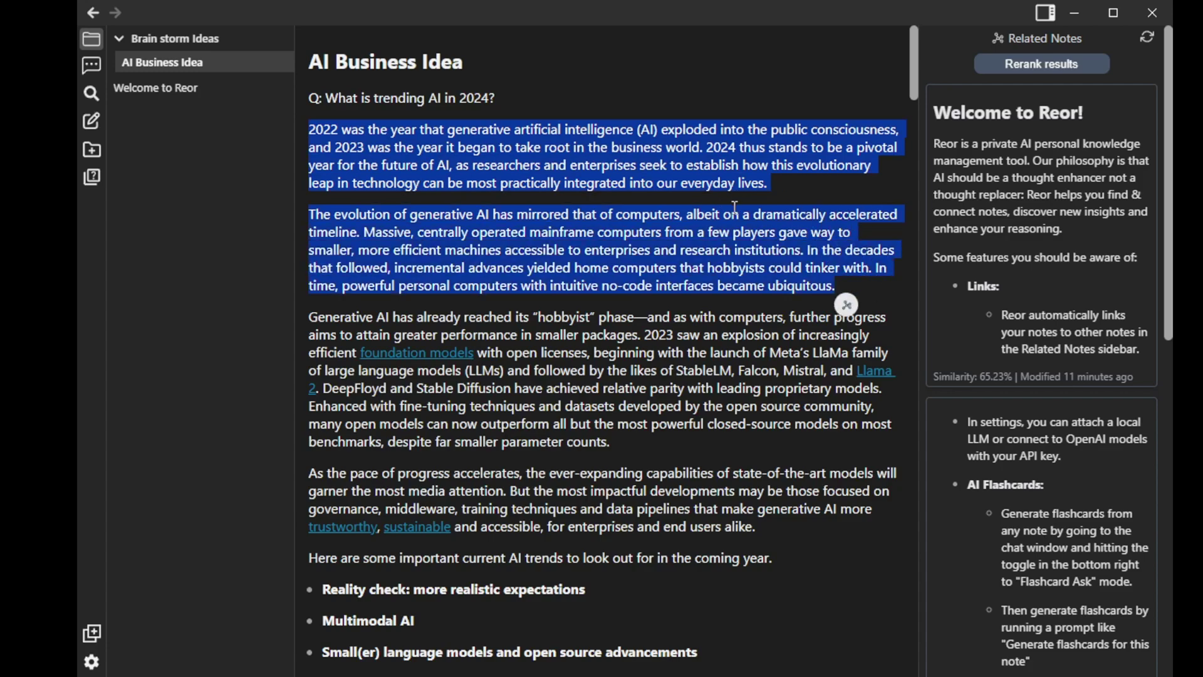
drag(309, 318, 866, 435)
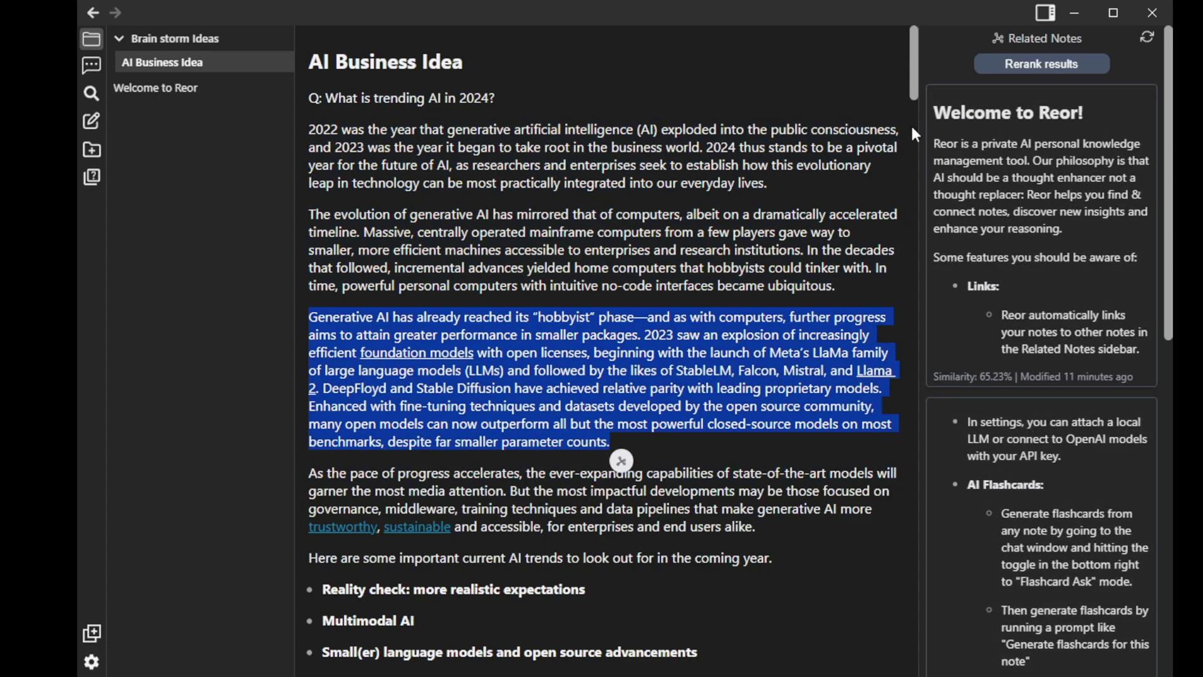
click(92, 65)
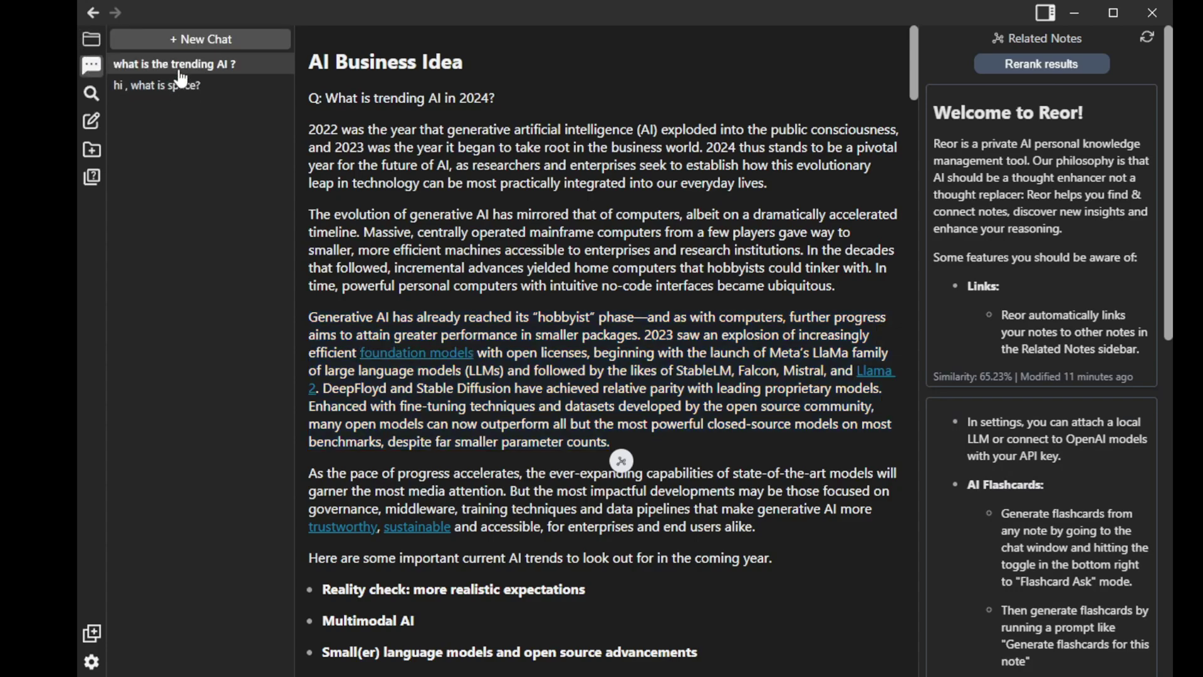
click(177, 69)
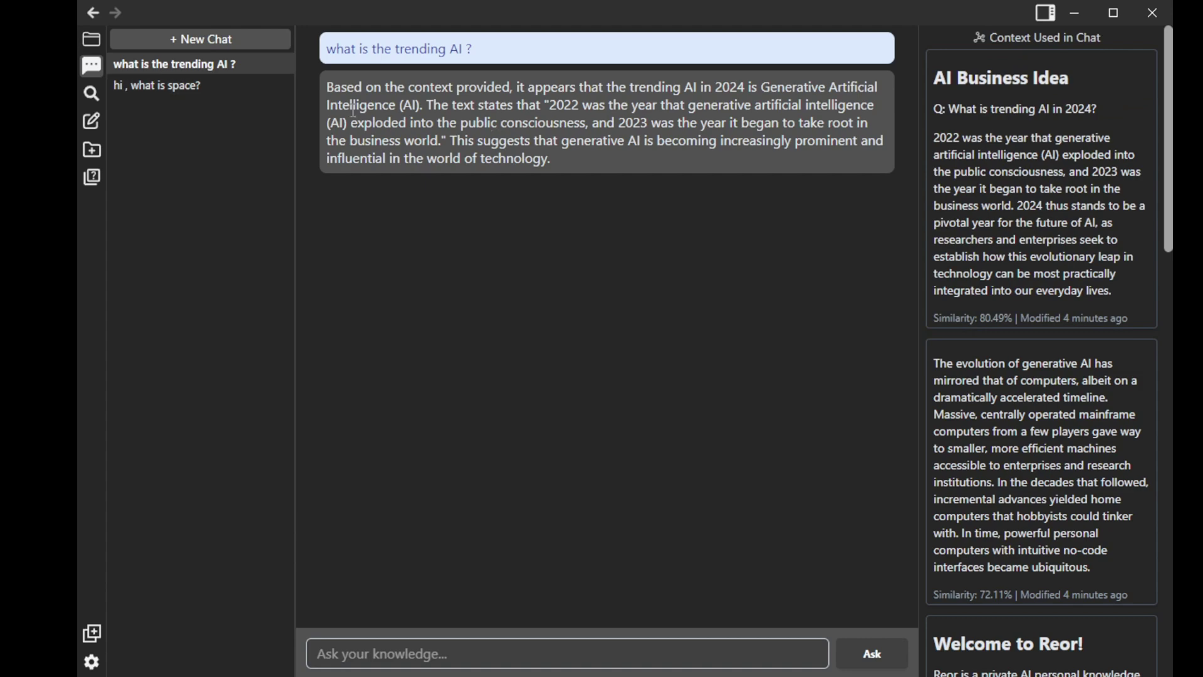
drag(326, 88, 618, 169)
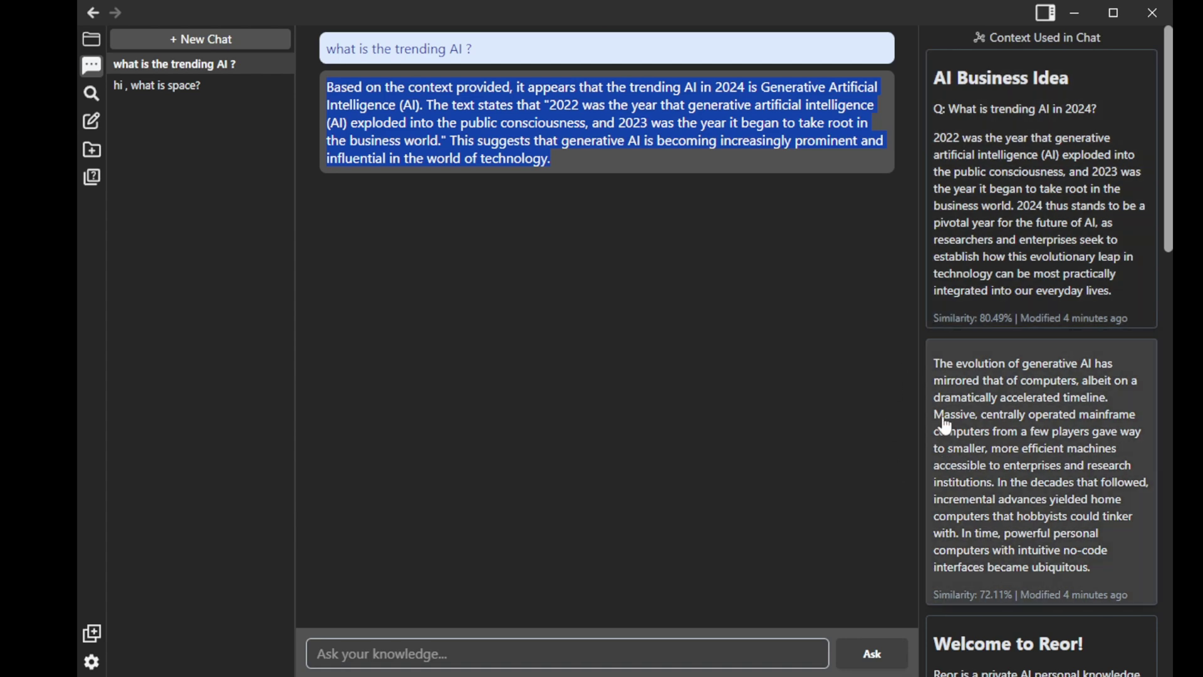
click(91, 39)
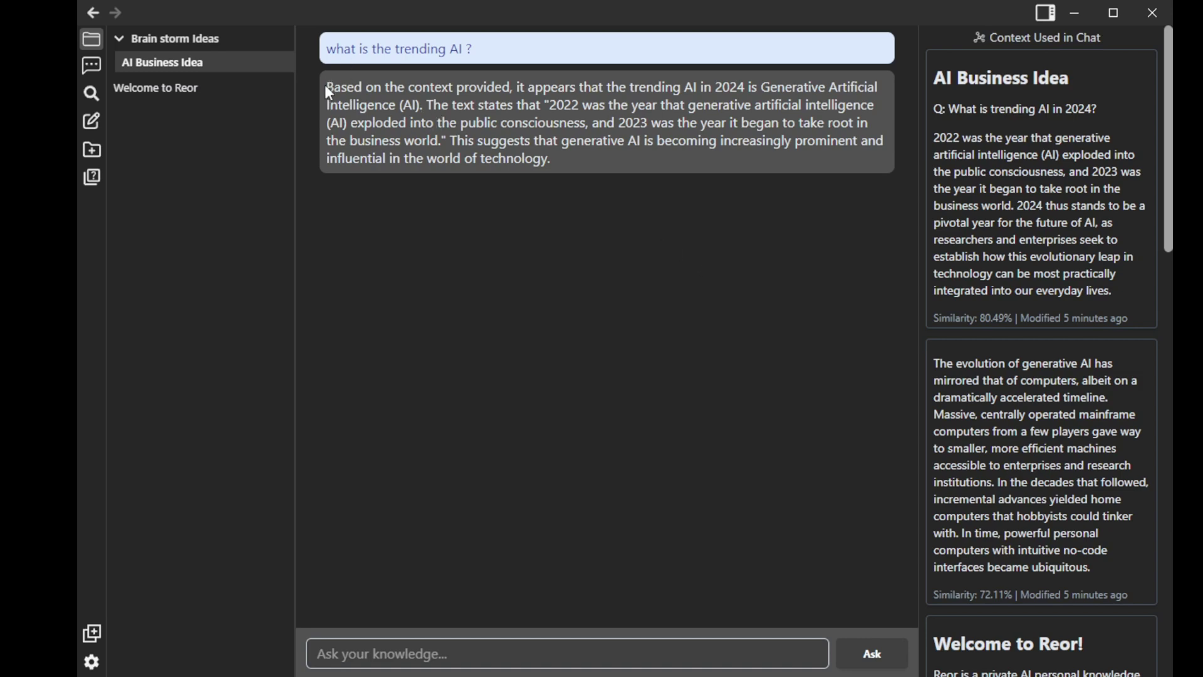
drag(326, 88, 620, 170)
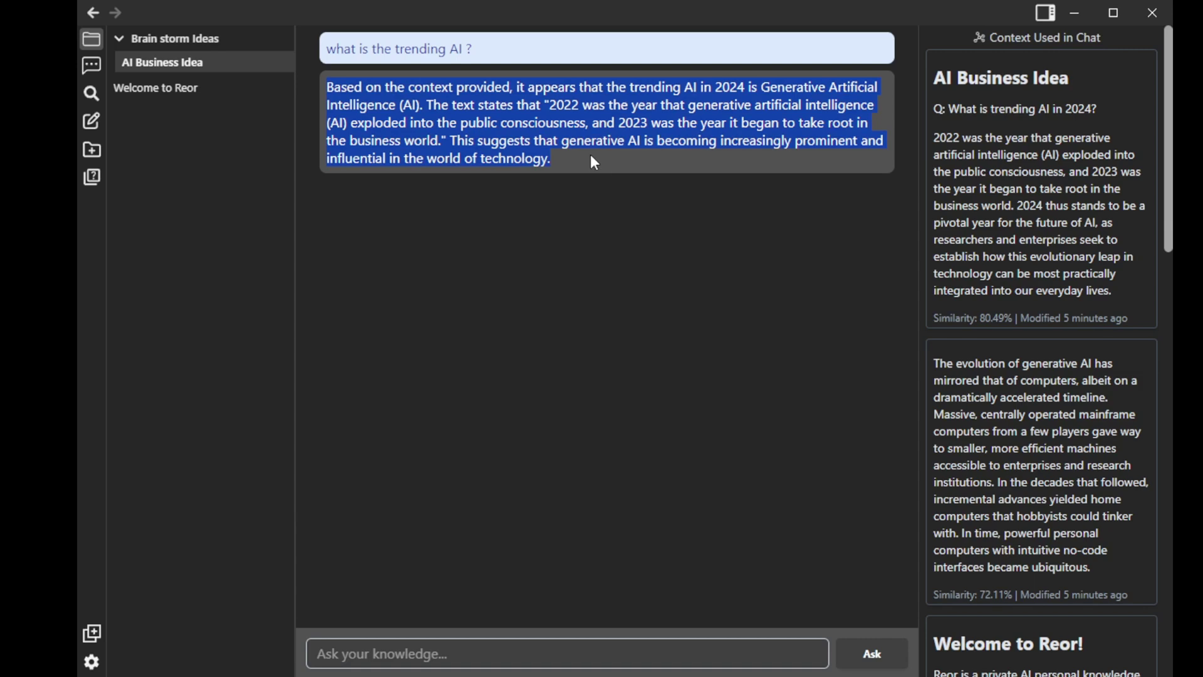
click(91, 65)
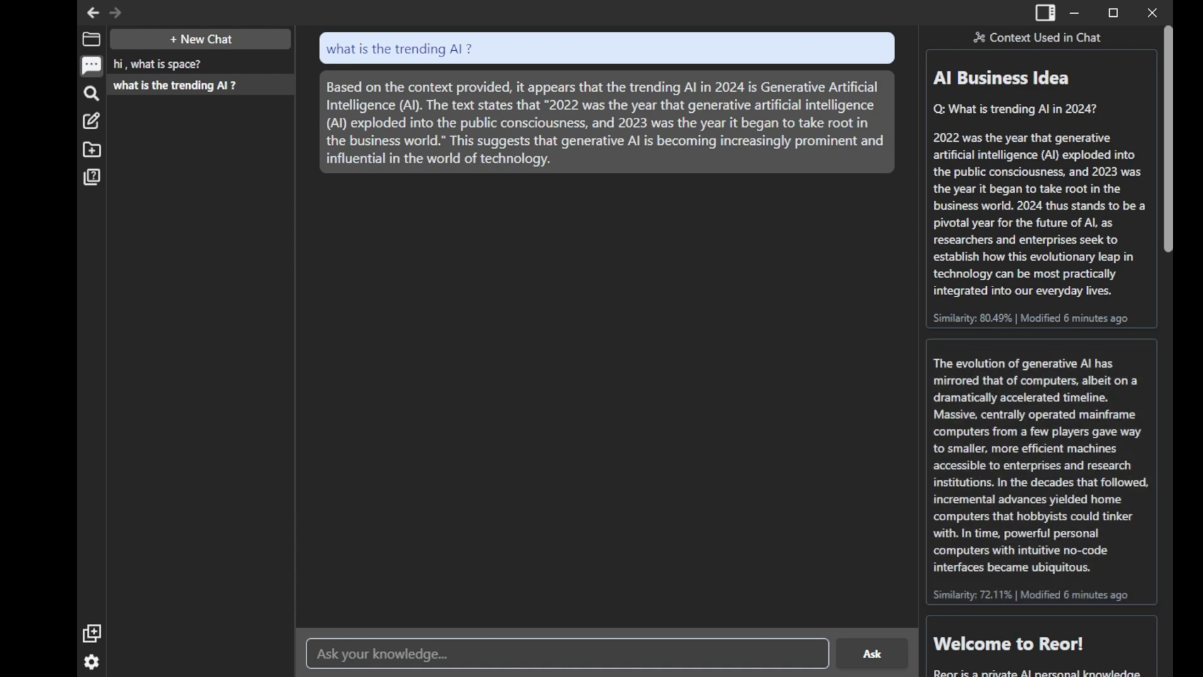
drag(323, 89, 719, 176)
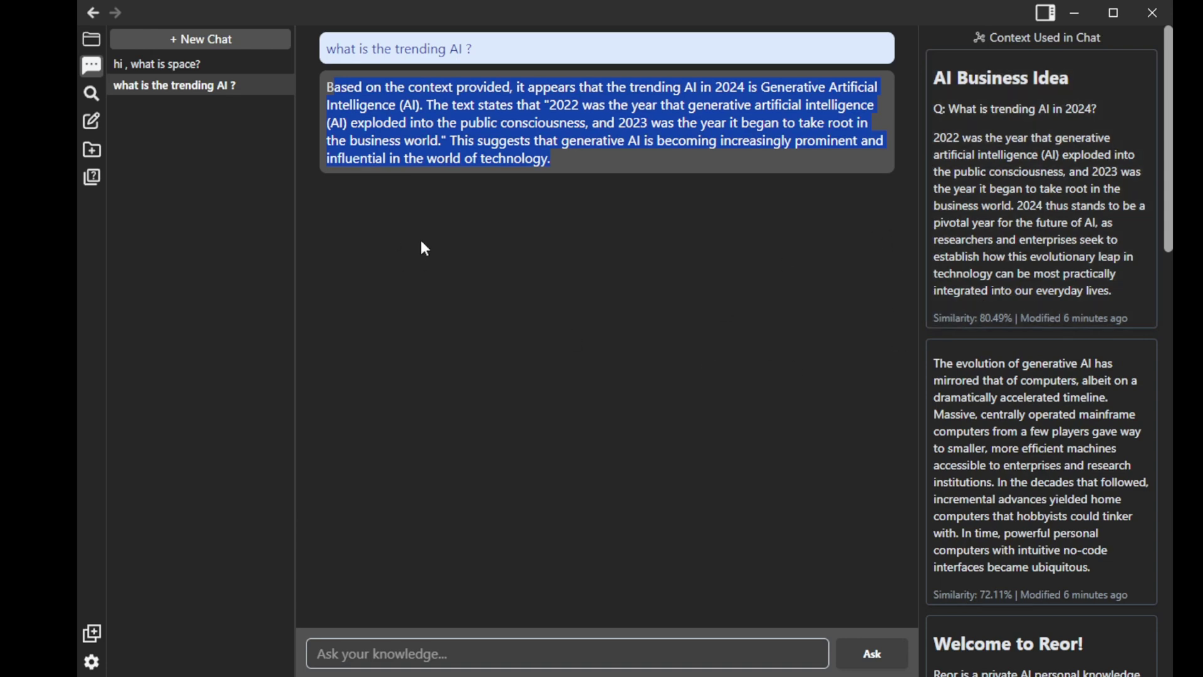
click(390, 196)
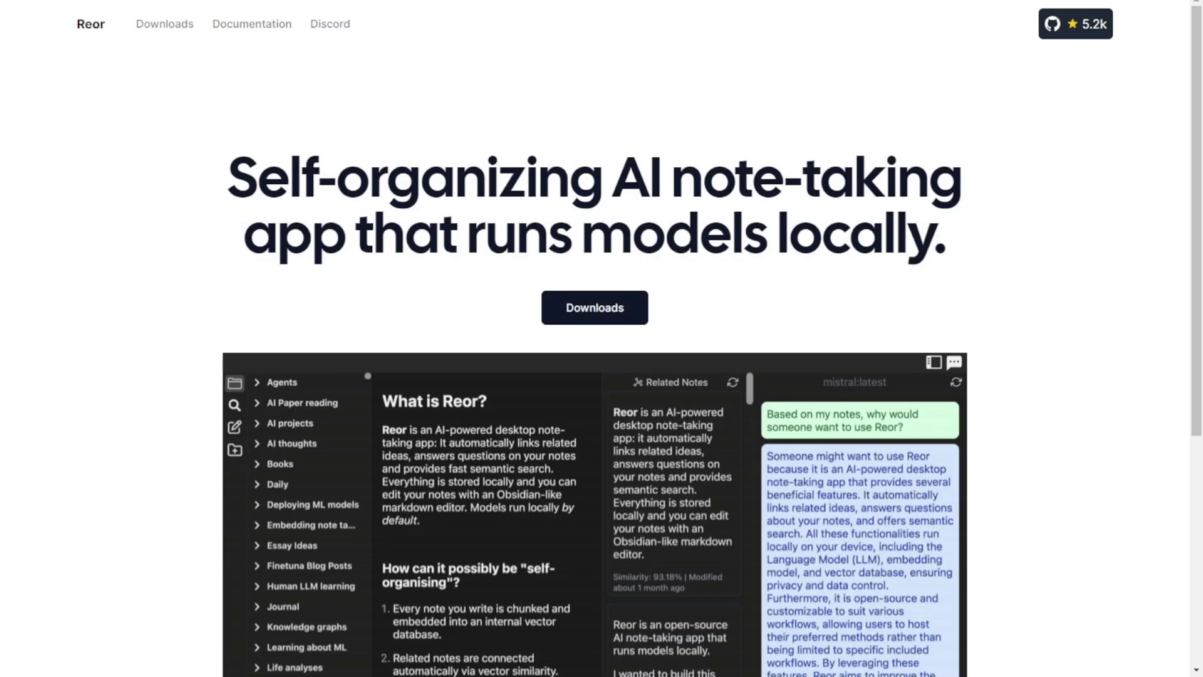
Scroll the reorproject.org homepage through the mistral chat demo screenshot and back up
scroll(926, 640, down, 1)
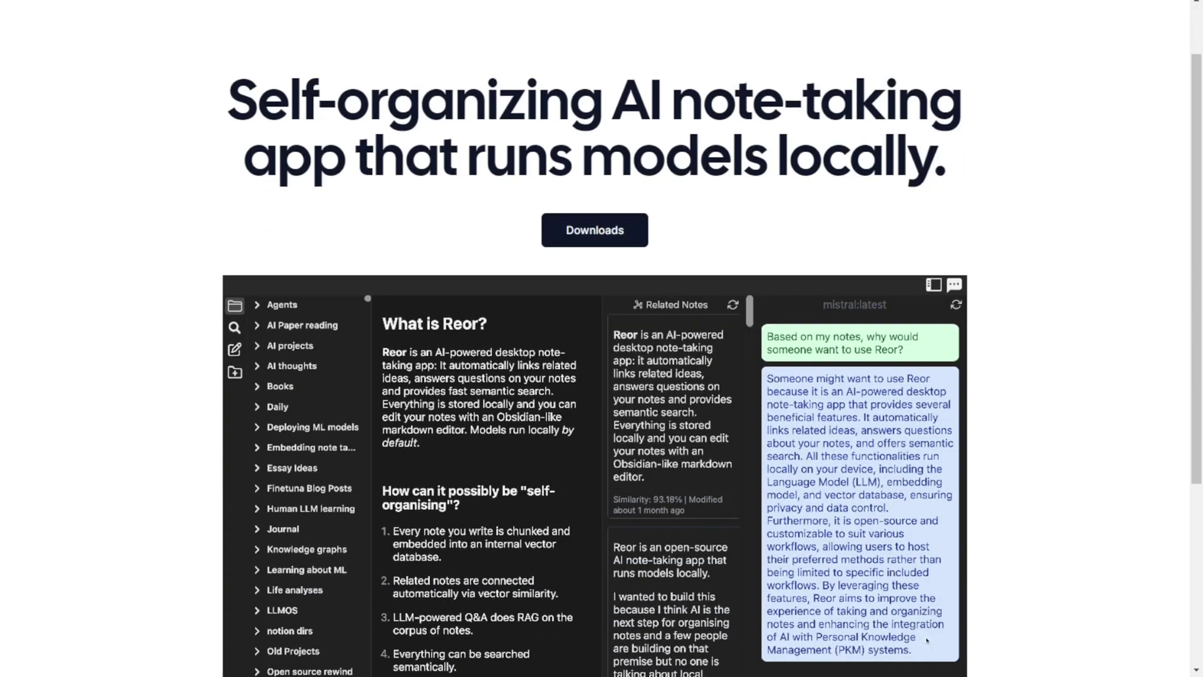
scroll(595, 376, down, 2)
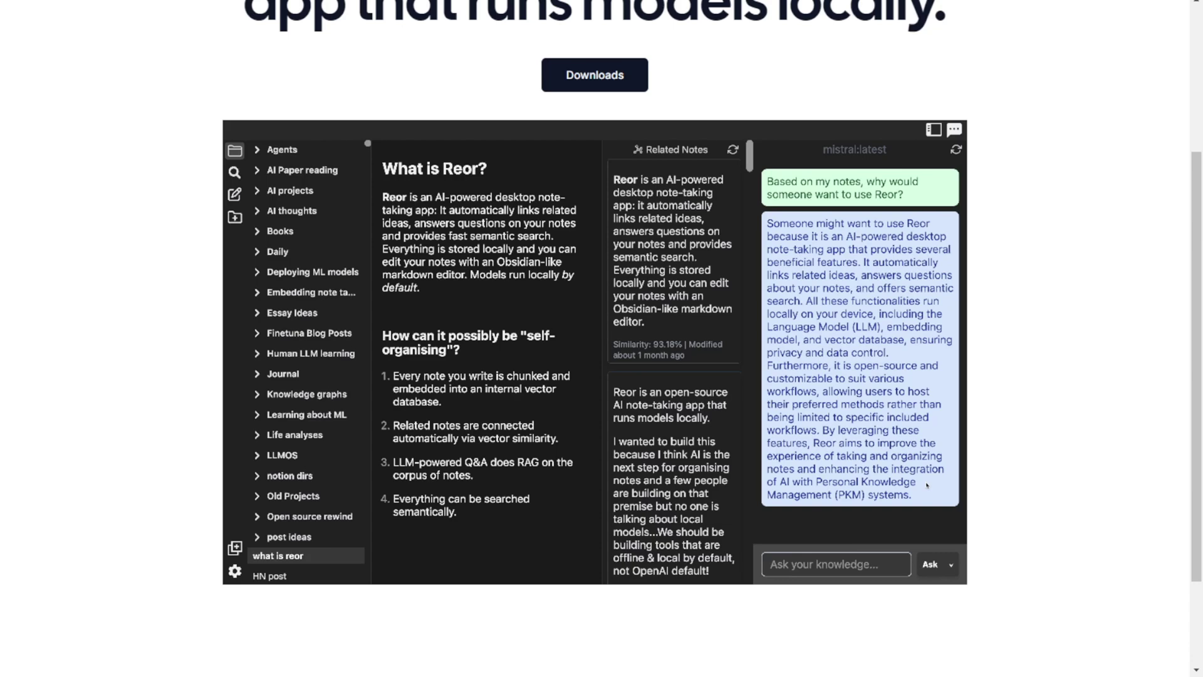
scroll(927, 484, down, 2)
scroll(927, 485, up, 6)
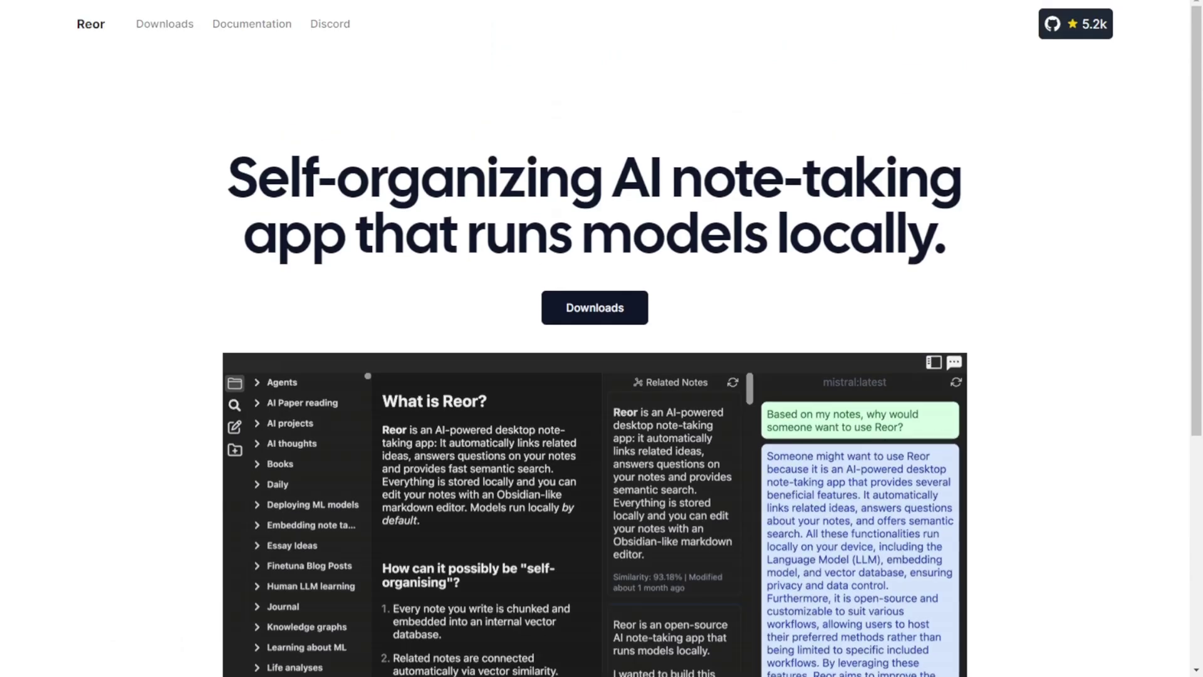